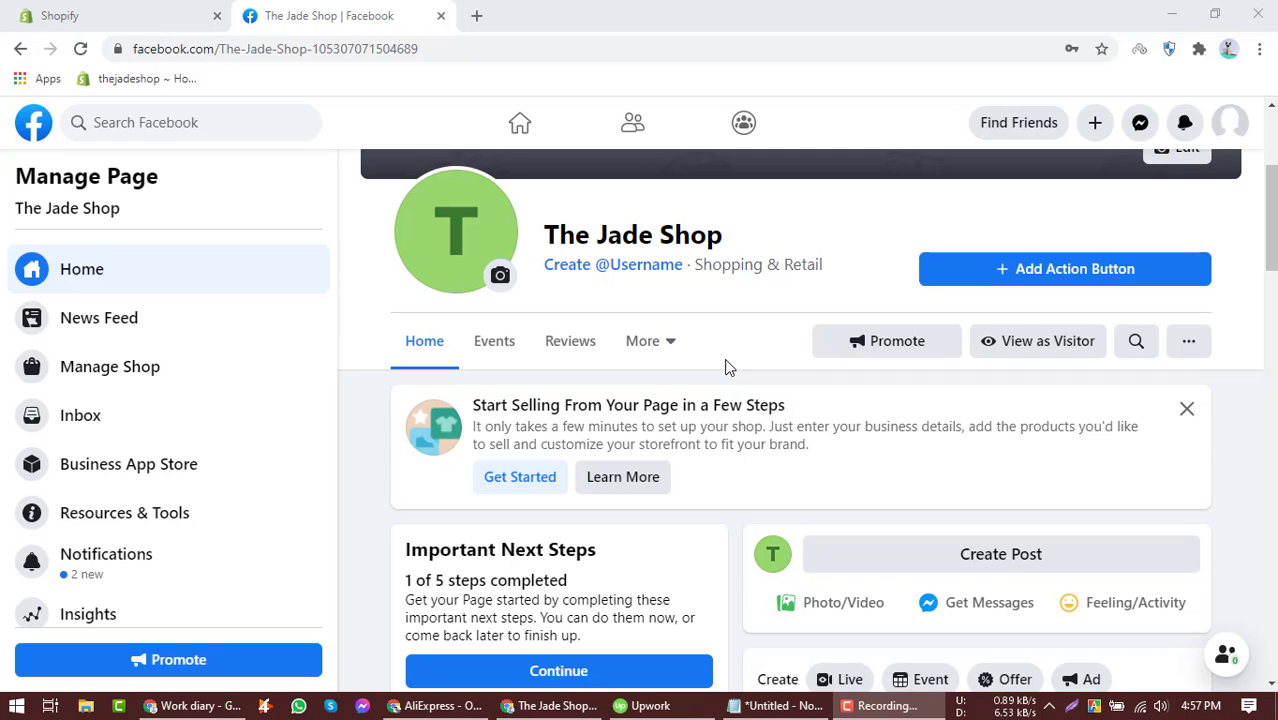
Open the page's Shop tab and review the Set Up Shop dialog.
left_click(675, 344)
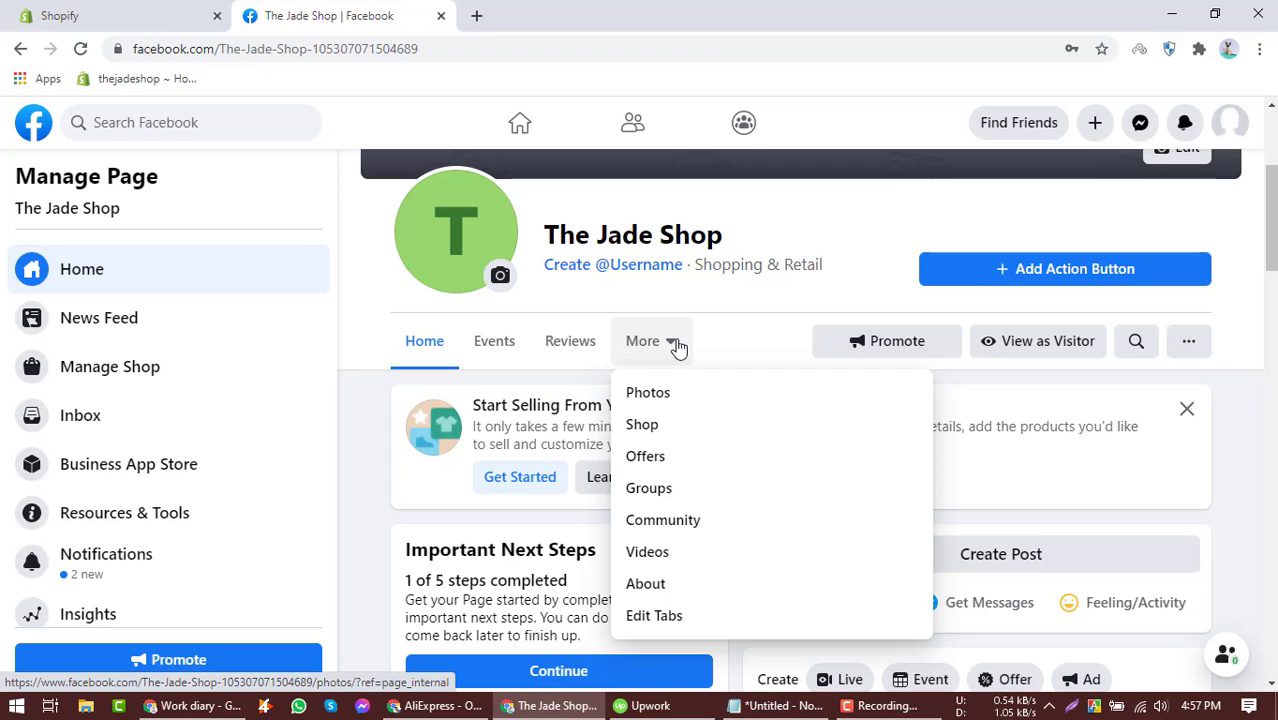
left_click(643, 342)
left_click(645, 342)
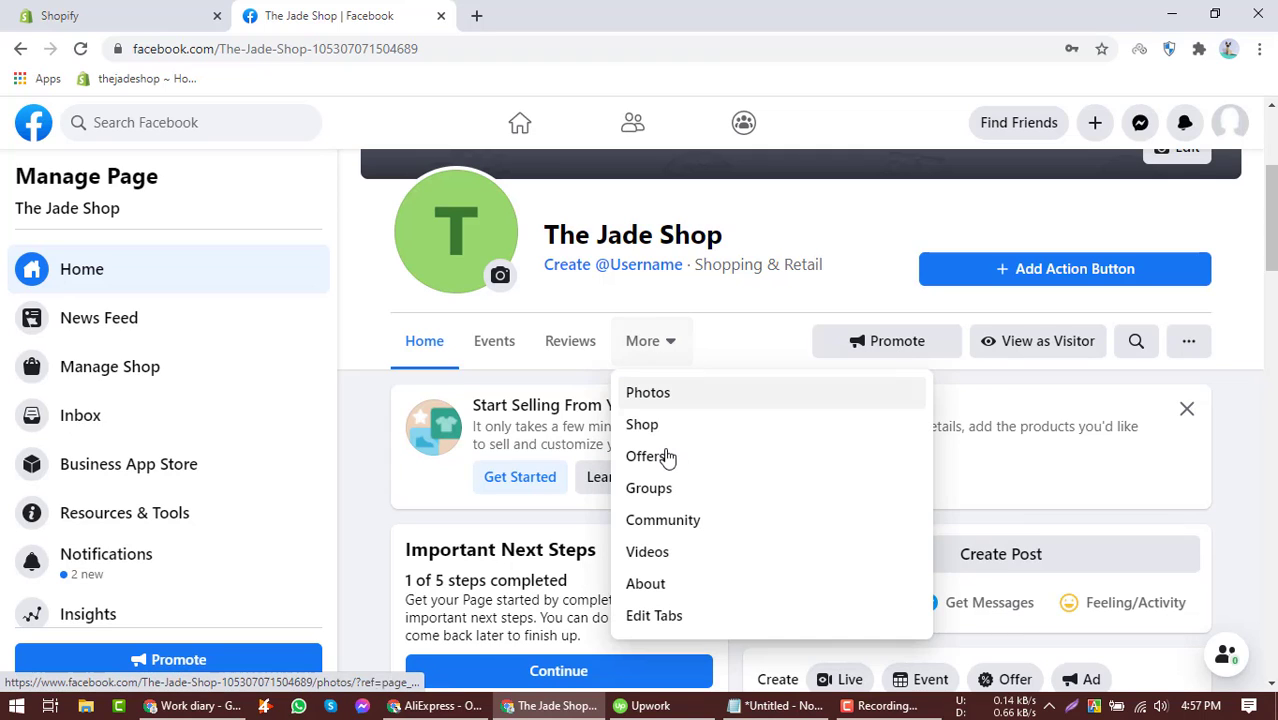
left_click(658, 426)
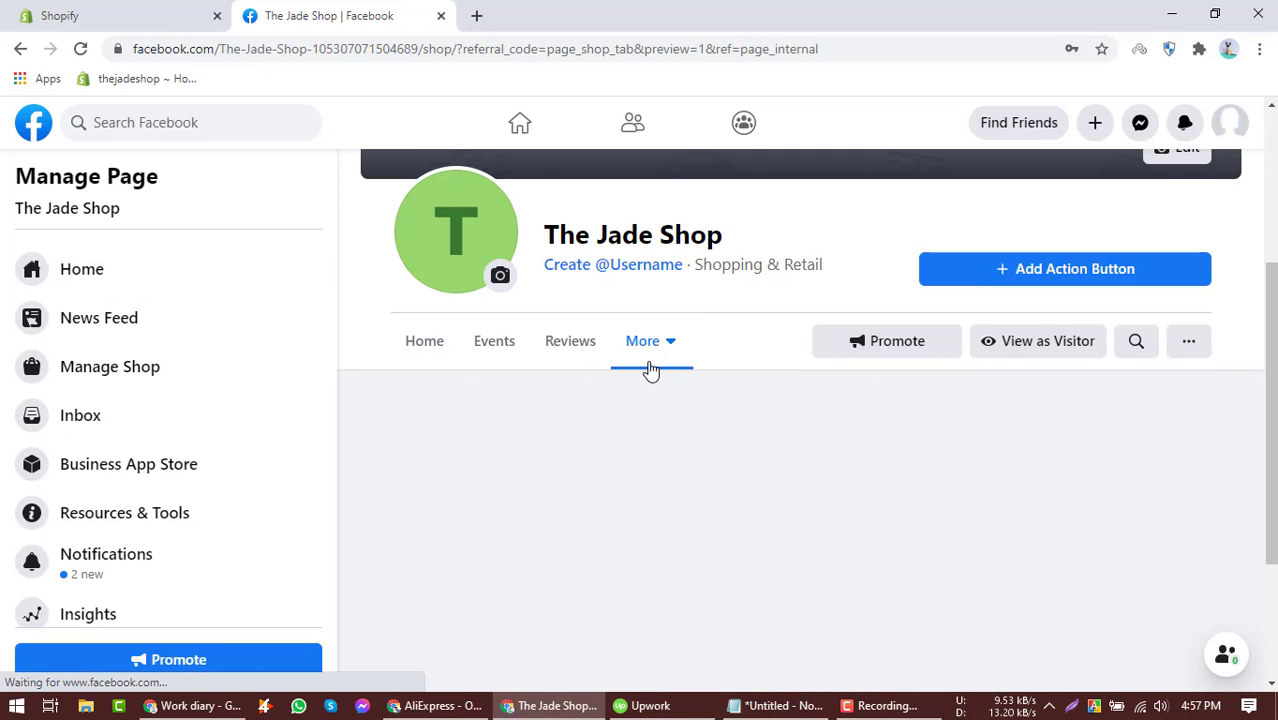
scroll(754, 403, "down", 2)
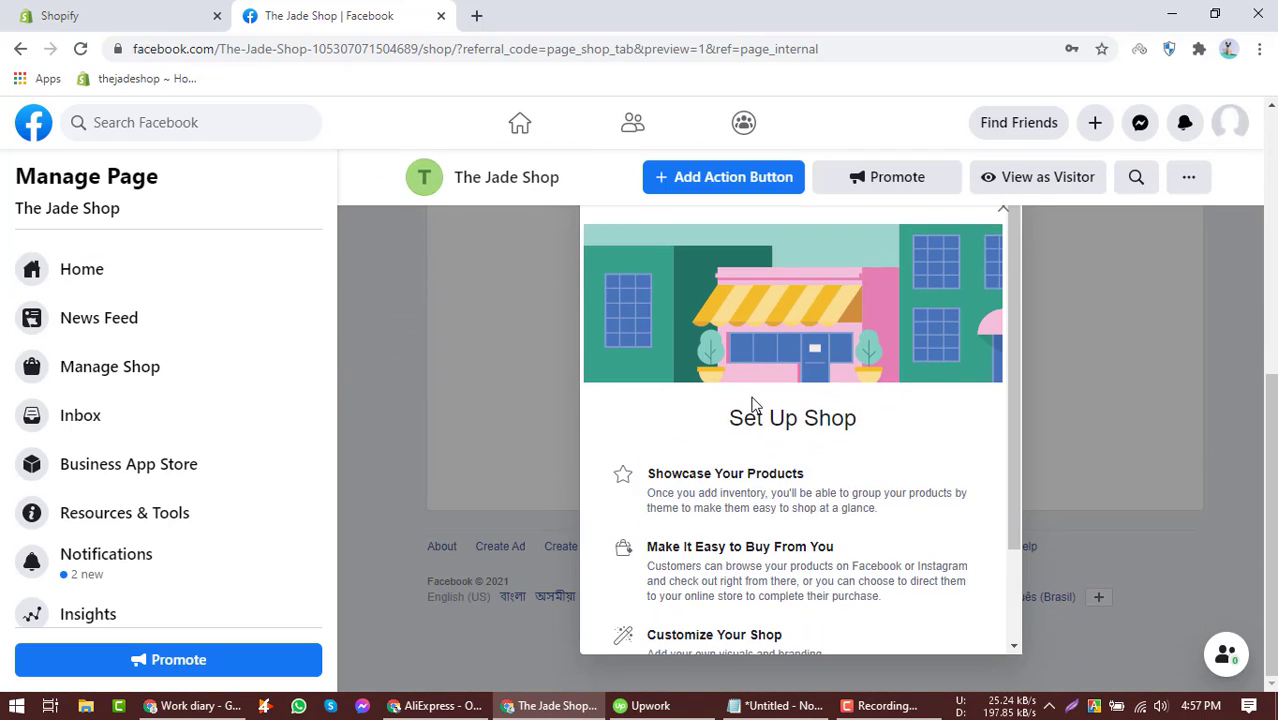
scroll(754, 403, "down", 3)
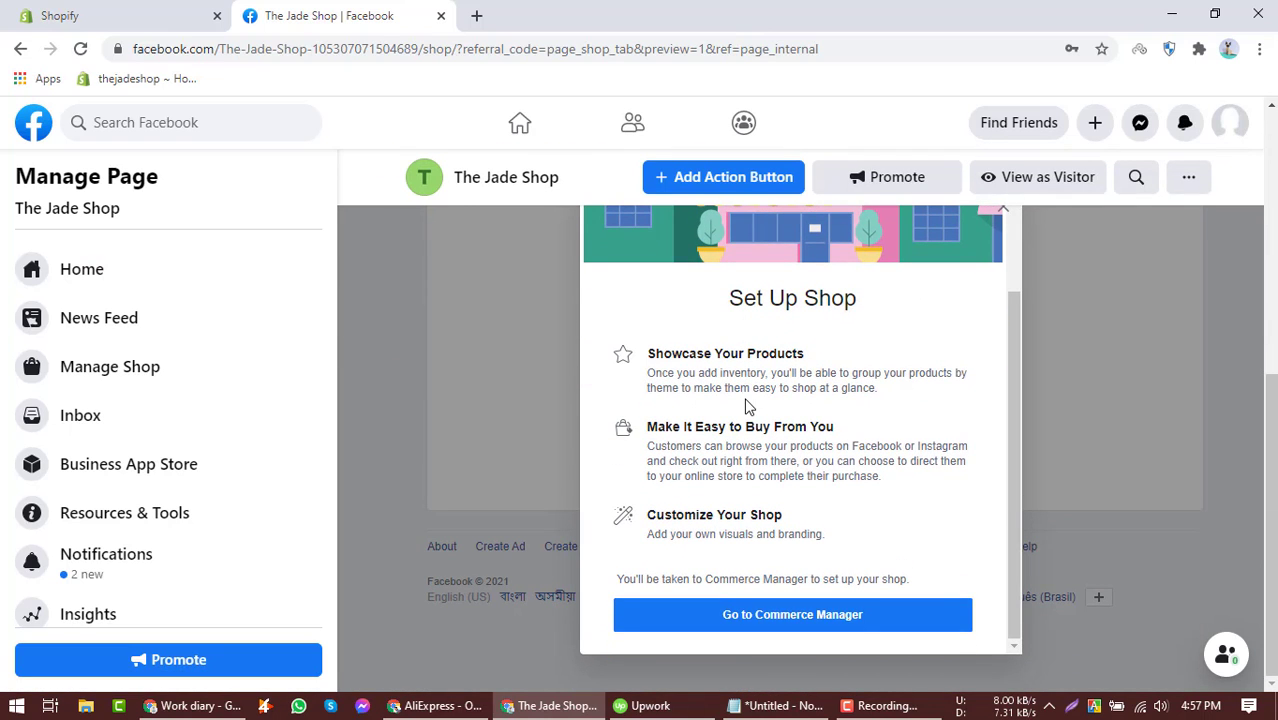
scroll(748, 405, "up", 5)
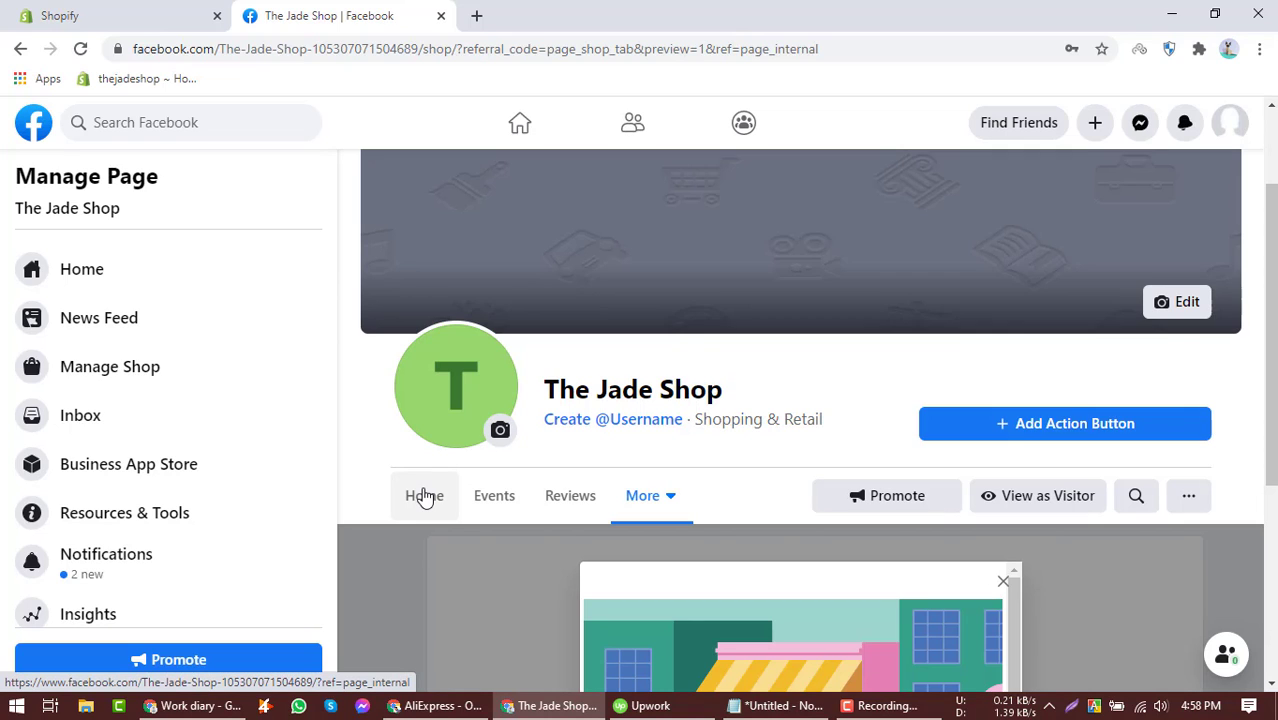
Open facebook.com in a new tab and browse the home feed.
left_click(475, 15)
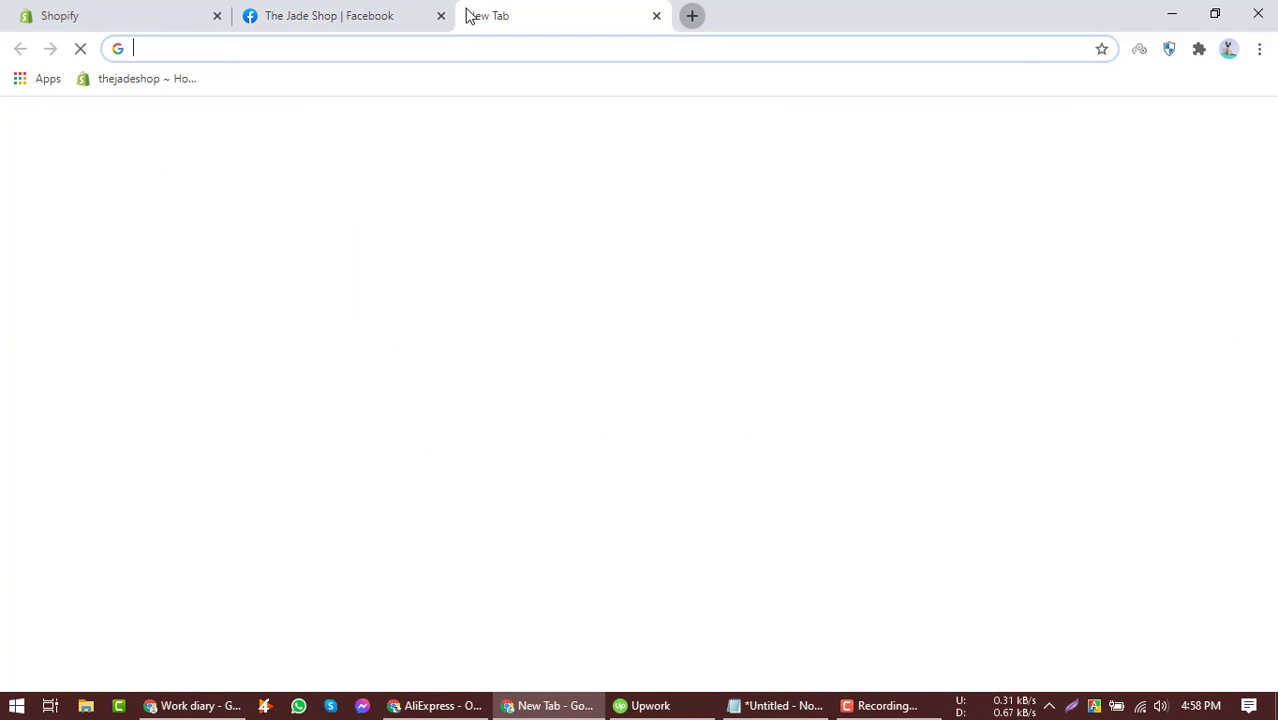
type("fa")
key("Return")
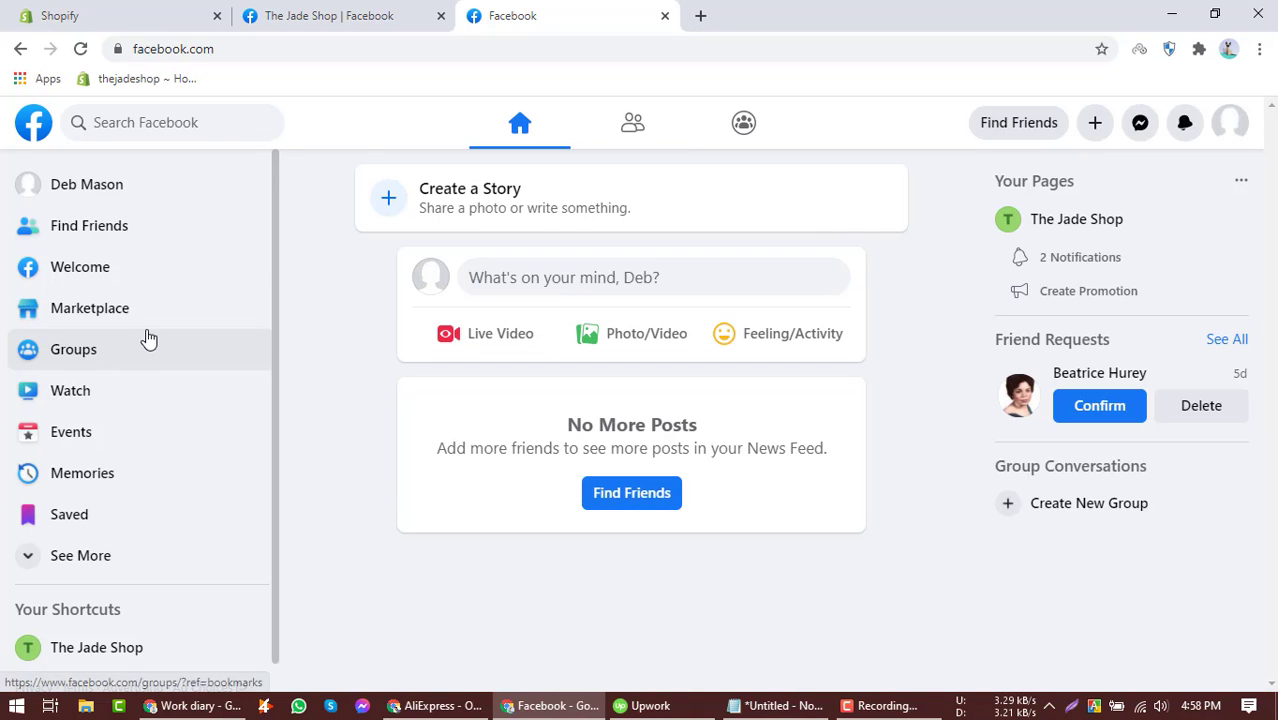
scroll(150, 337, "down", 1)
scroll(150, 337, "down", 1)
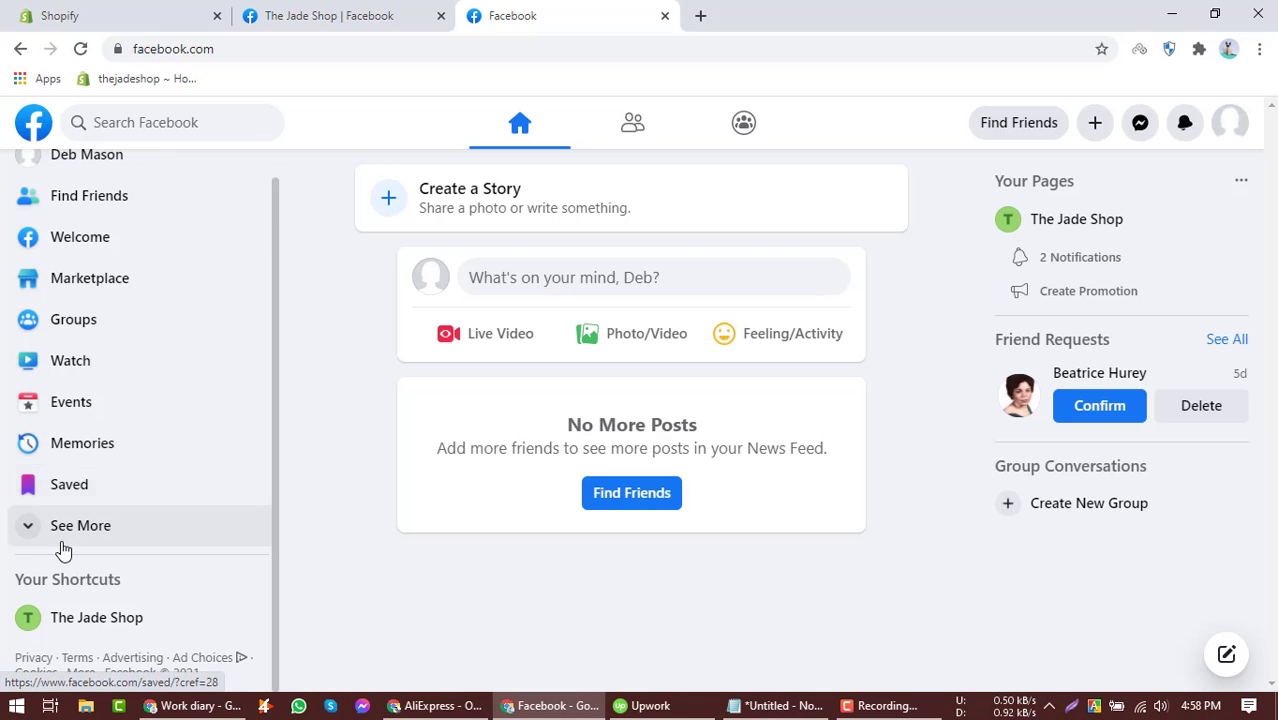
scroll(92, 490, "up", 1)
scroll(80, 492, "down", 1)
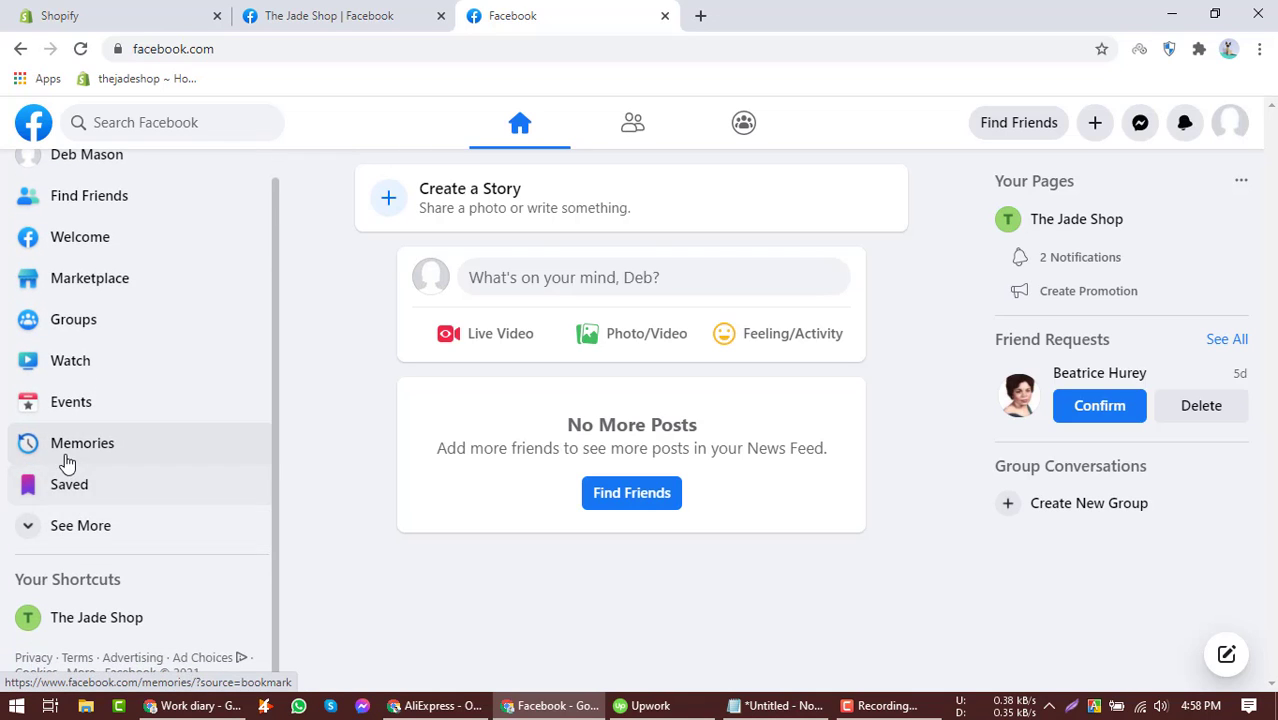
scroll(63, 455, "up", 1)
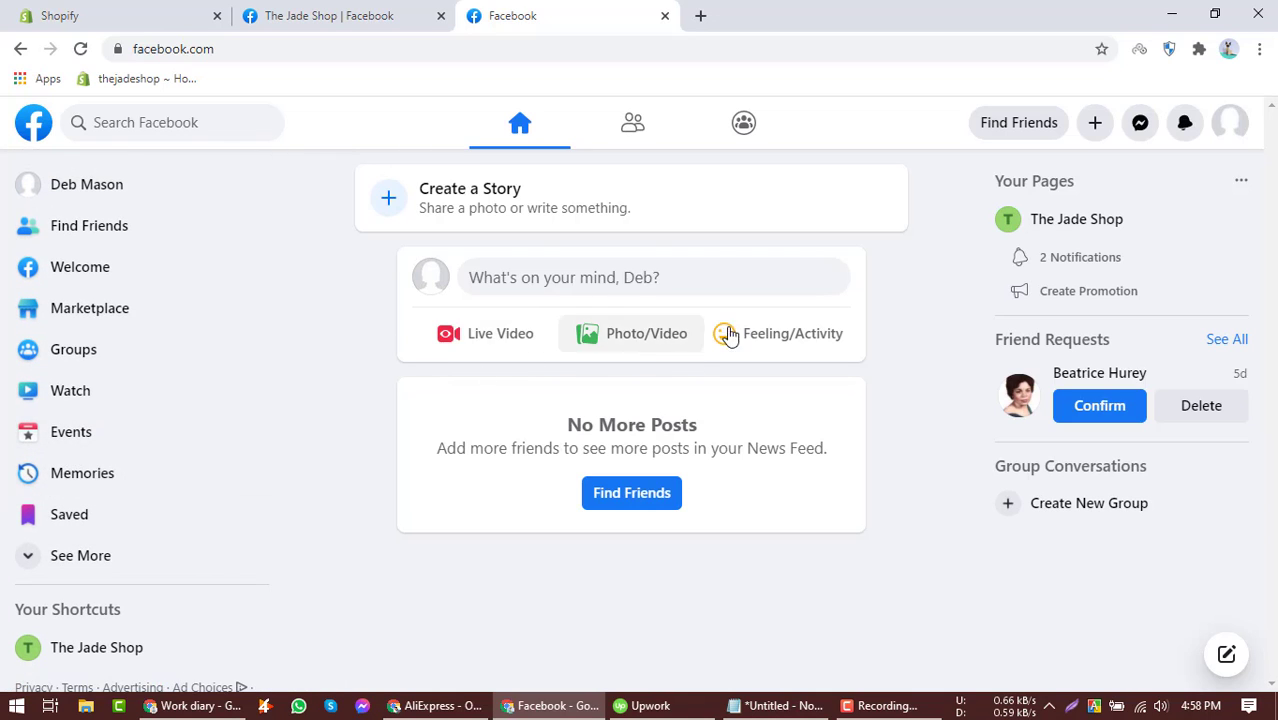
Open the Create a Page form from the Create menu and look over its fields.
left_click(1095, 128)
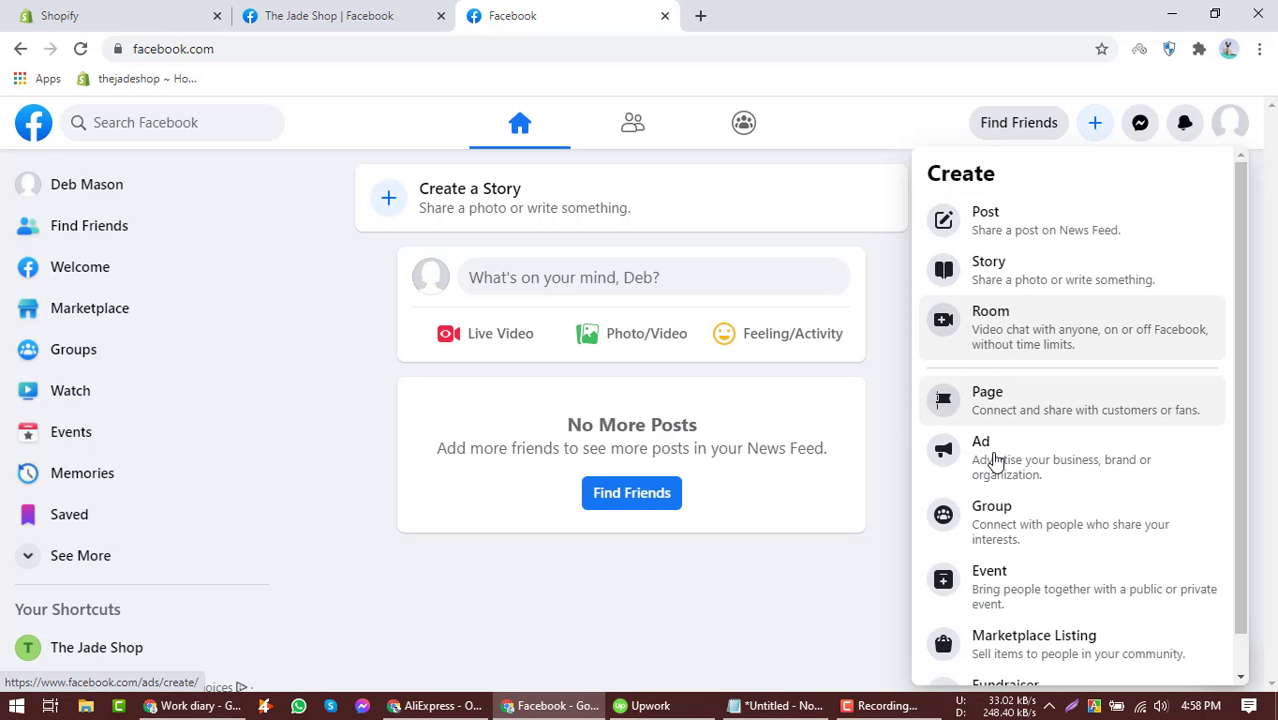
left_click(1003, 415)
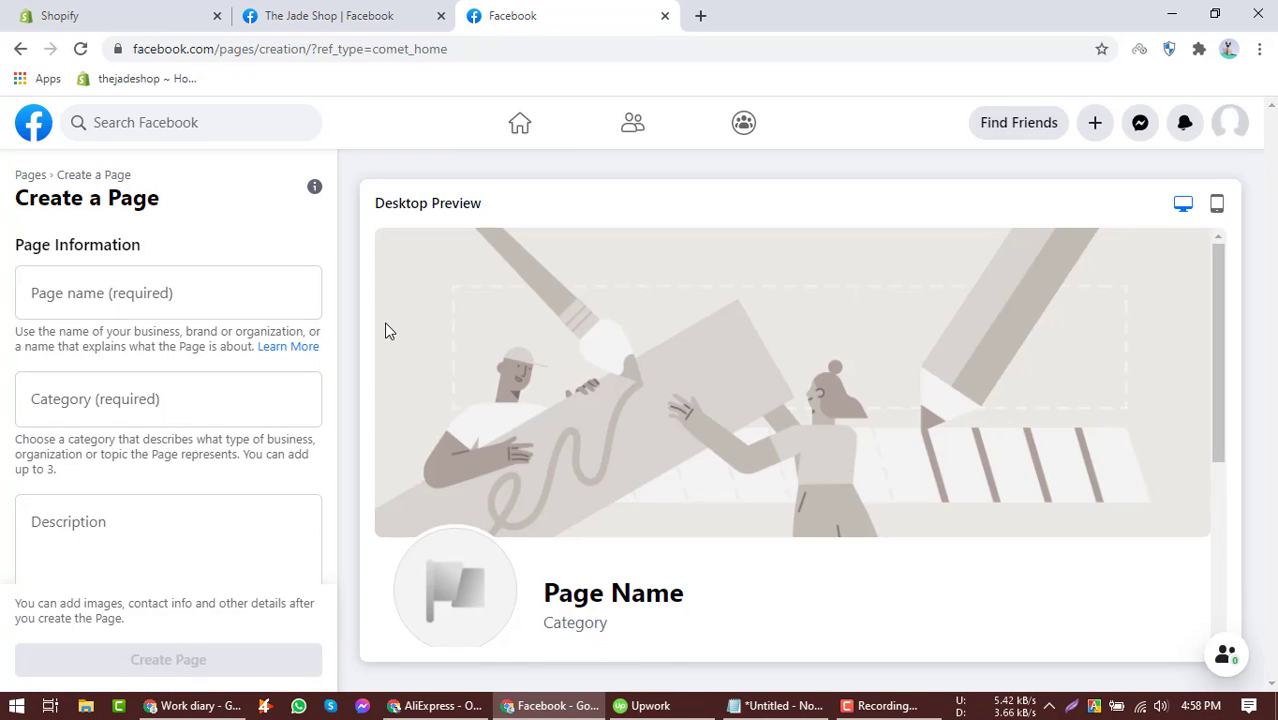
scroll(120, 300, "down", 1)
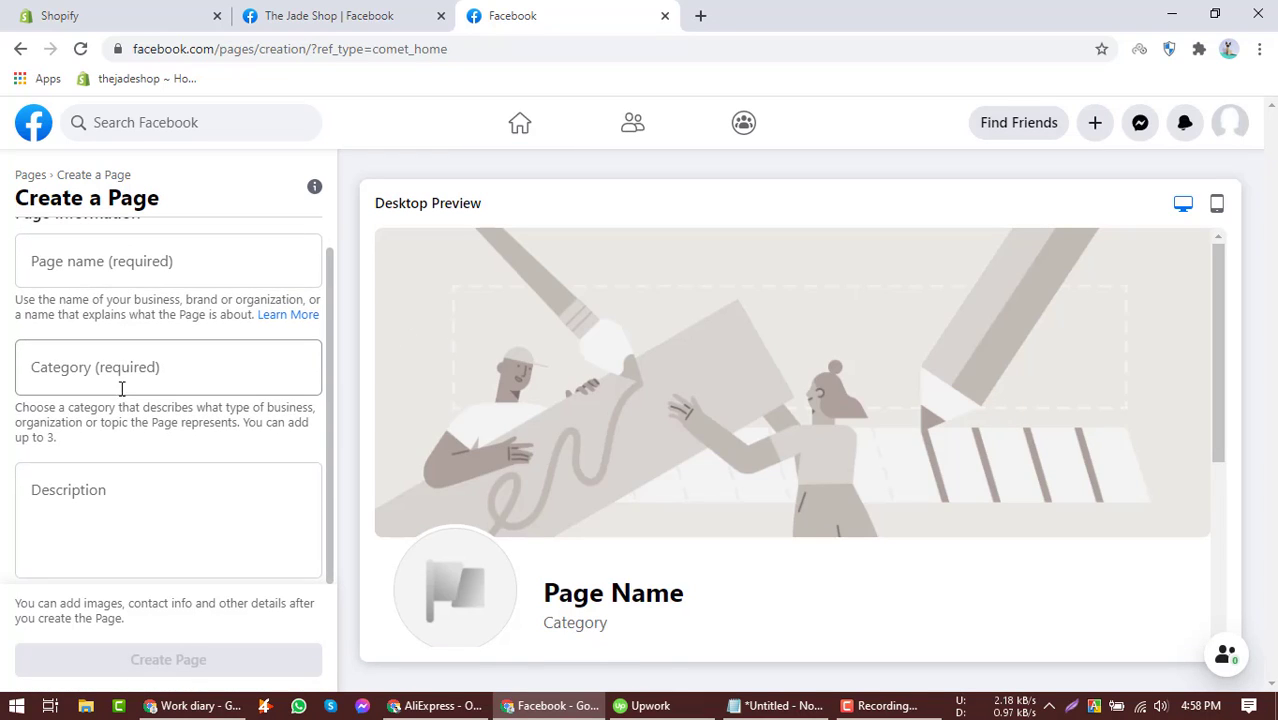
scroll(198, 362, "up", 1)
scroll(197, 364, "down", 1)
Return to The Jade Shop page tab, open its Important Next Steps dialog and close it.
left_click(365, 13)
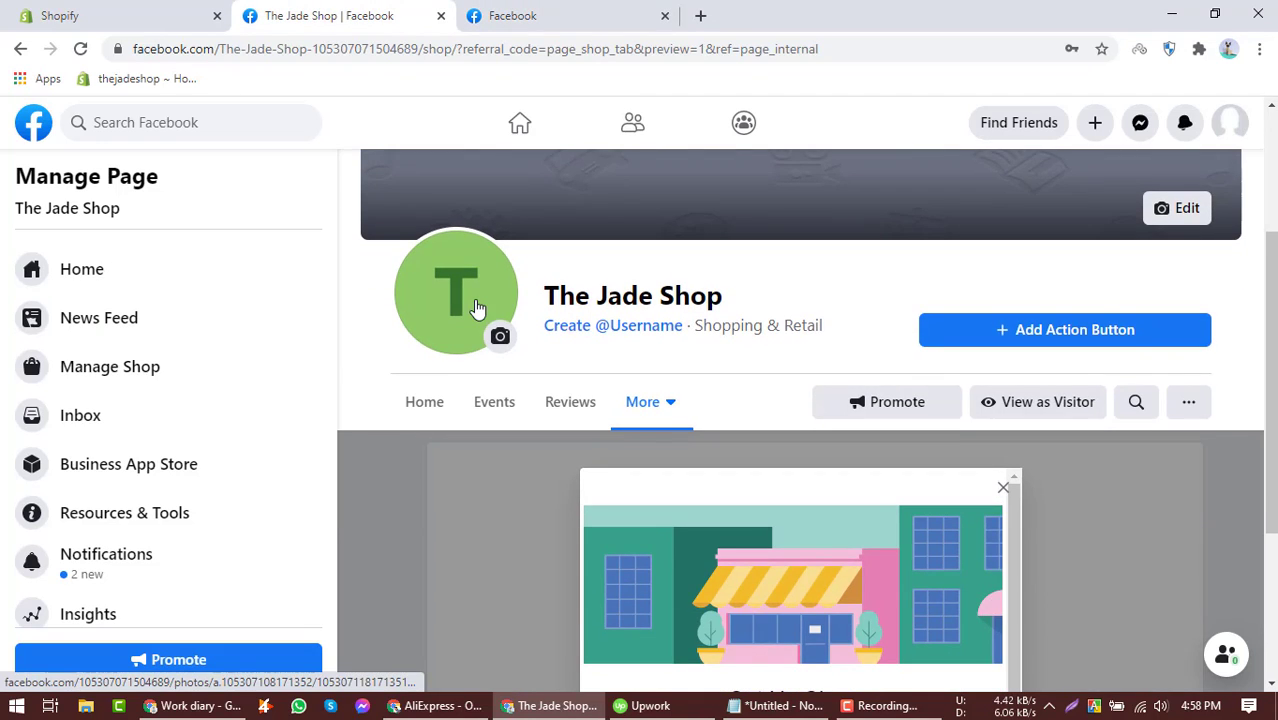
scroll(477, 309, "down", 2)
scroll(476, 309, "up", 5)
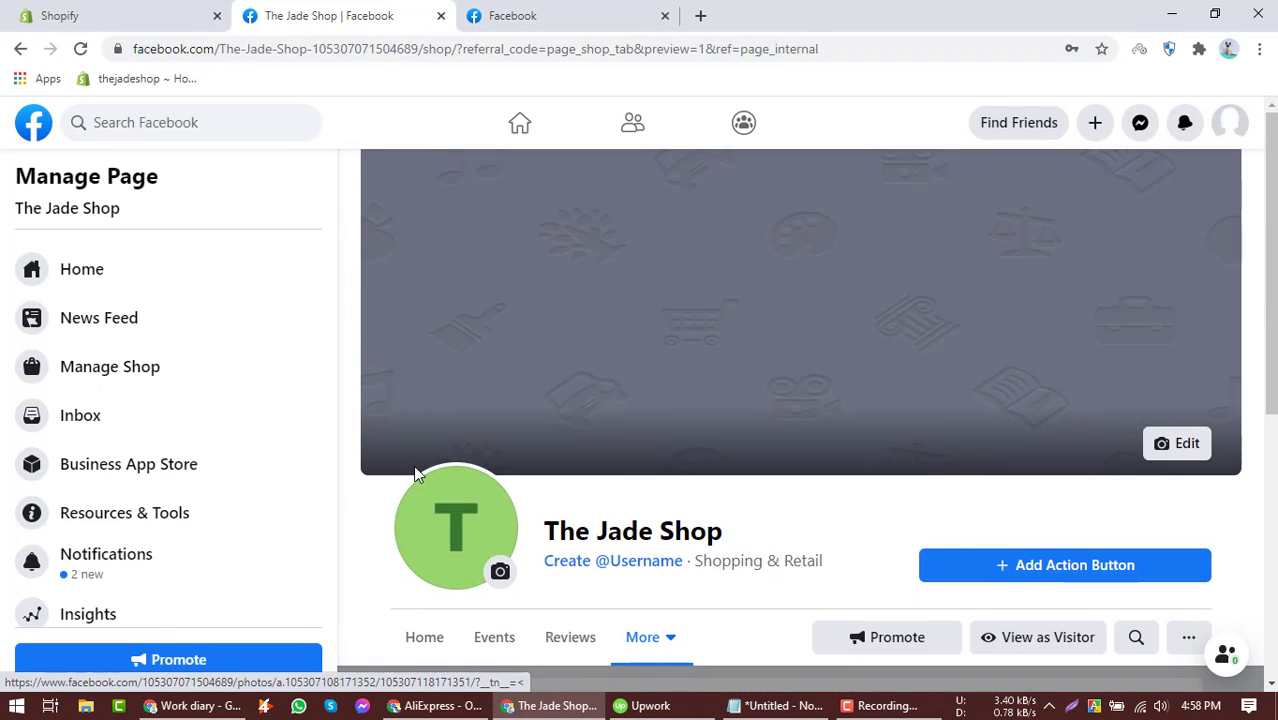
scroll(414, 468, "down", 2)
left_click(427, 446)
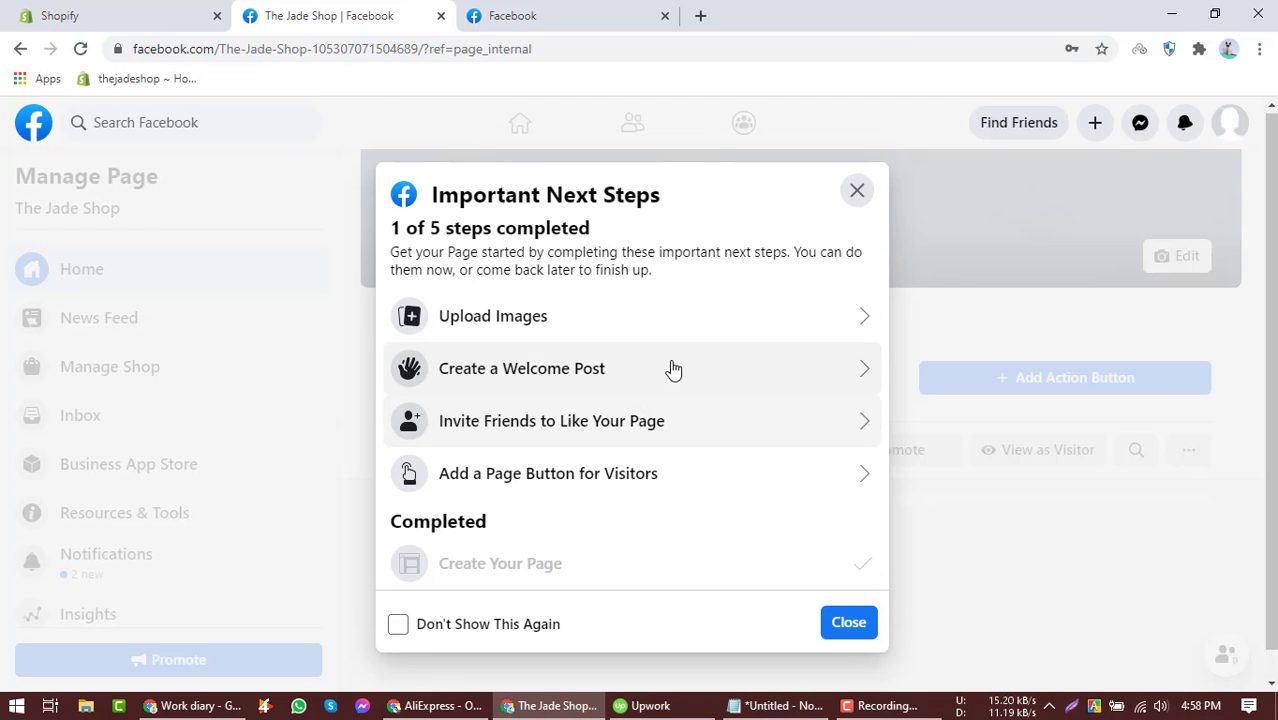
left_click(857, 190)
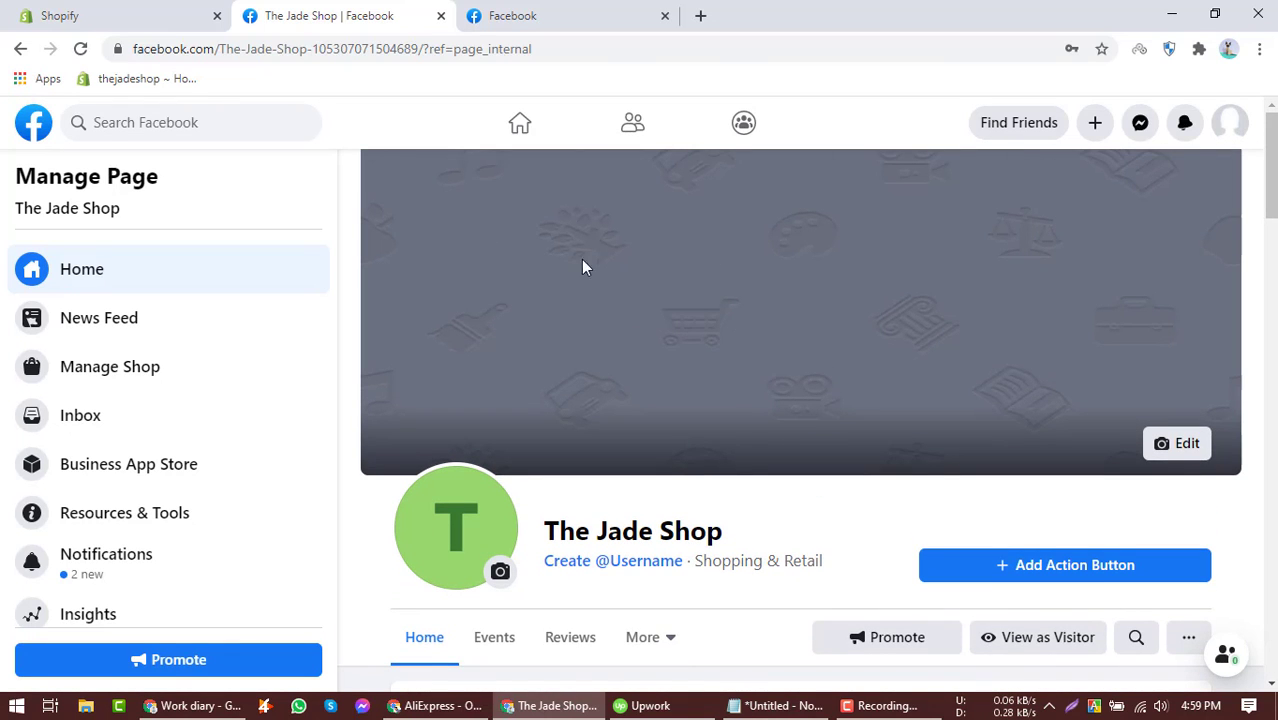
scroll(594, 343, "down", 3)
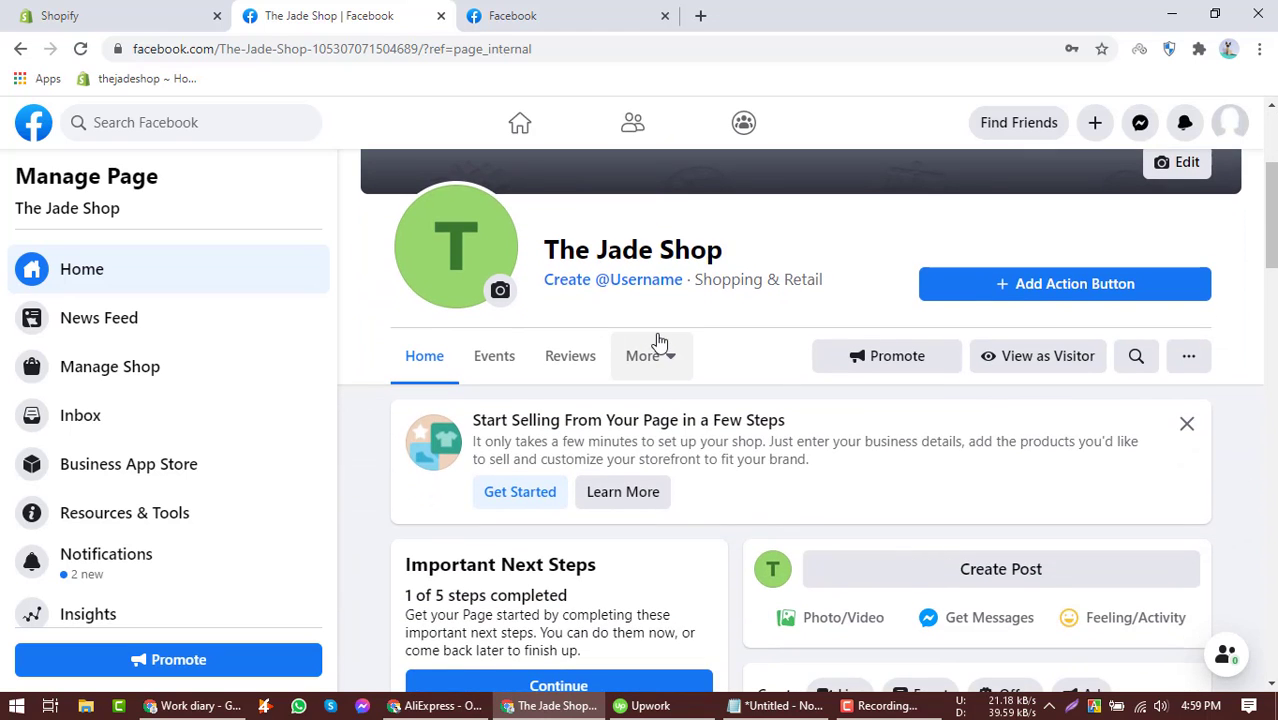
scroll(690, 345, "up", 2)
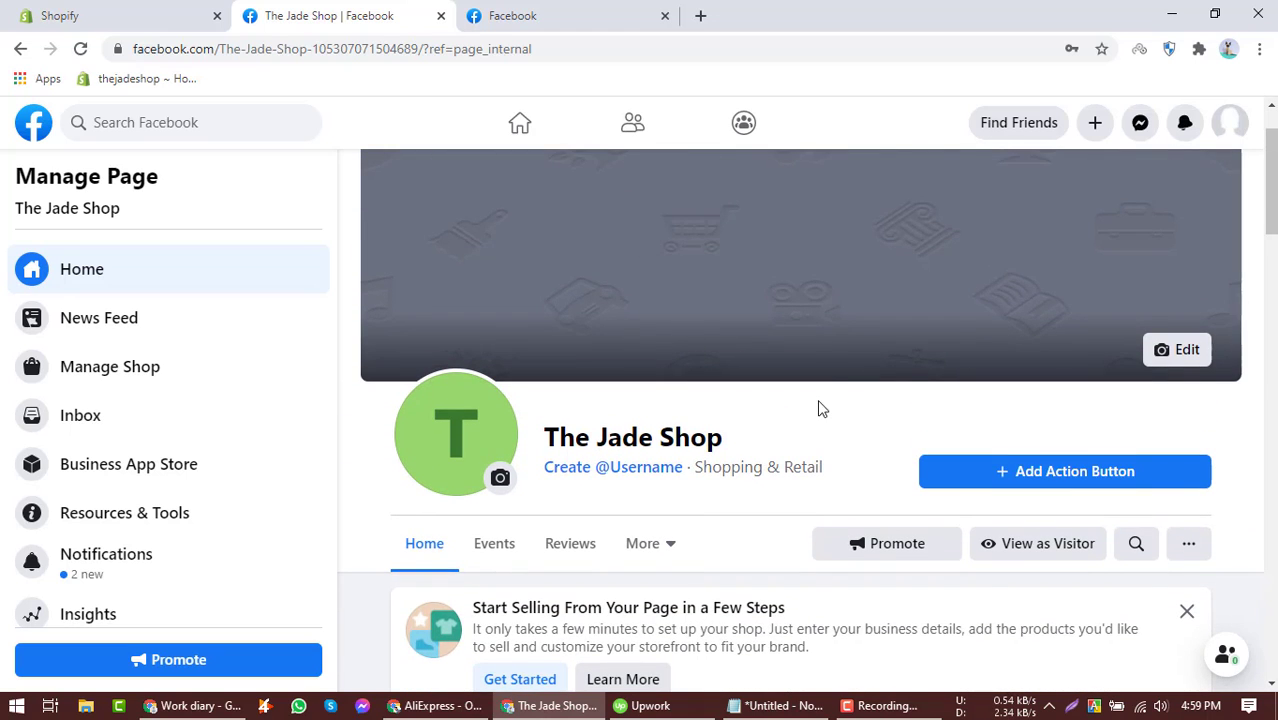
scroll(697, 390, "up", 1)
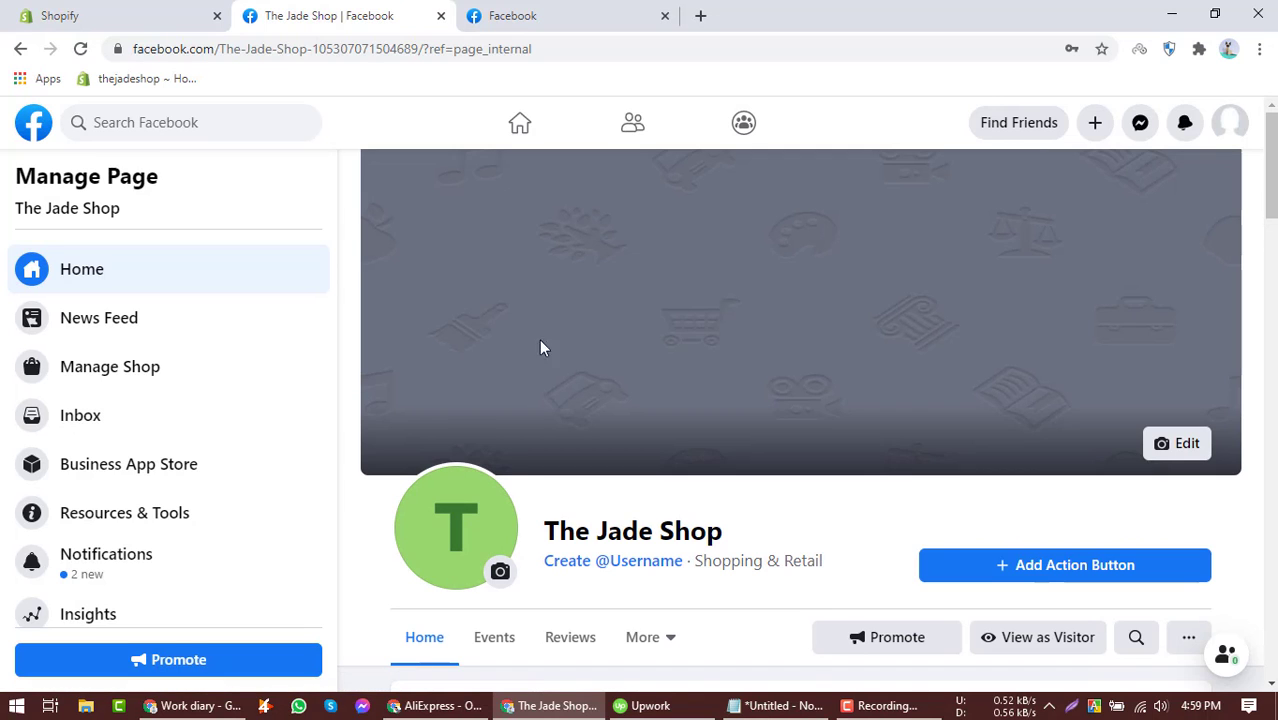
Switch to the Shopify admin, view the online storefront, then return to the Facebook page tab.
left_click(155, 15)
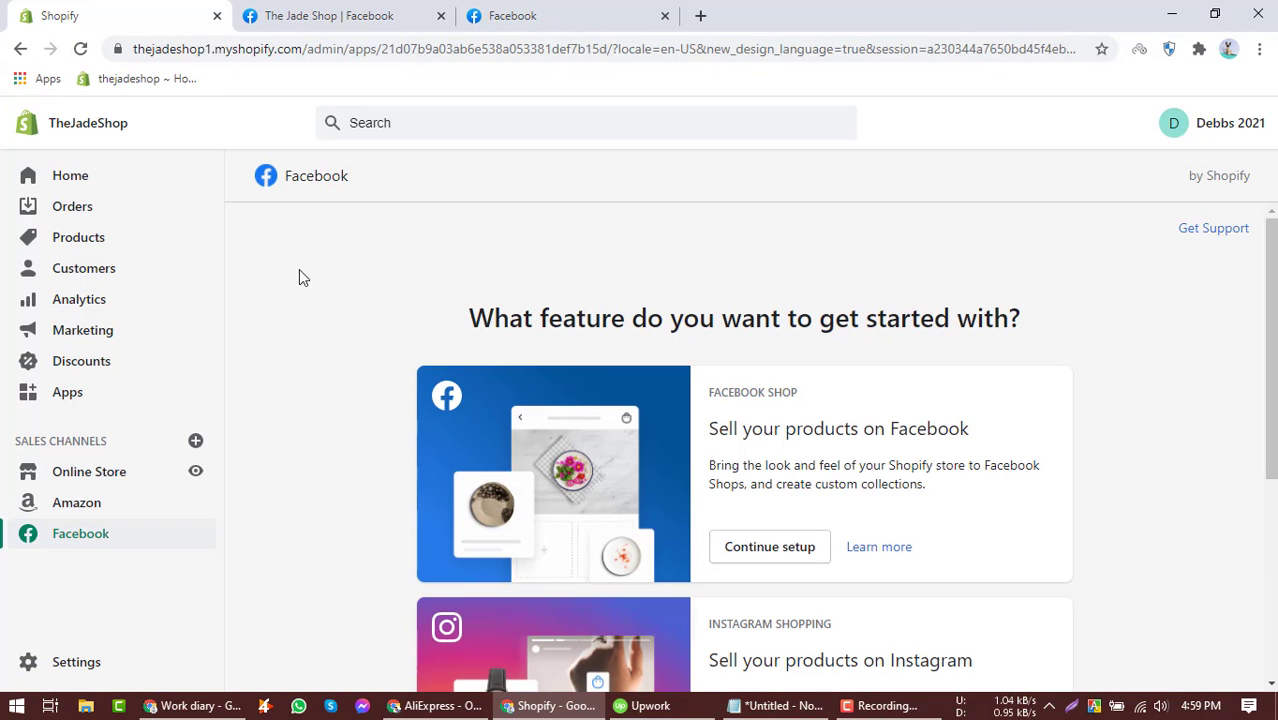
left_click(196, 471)
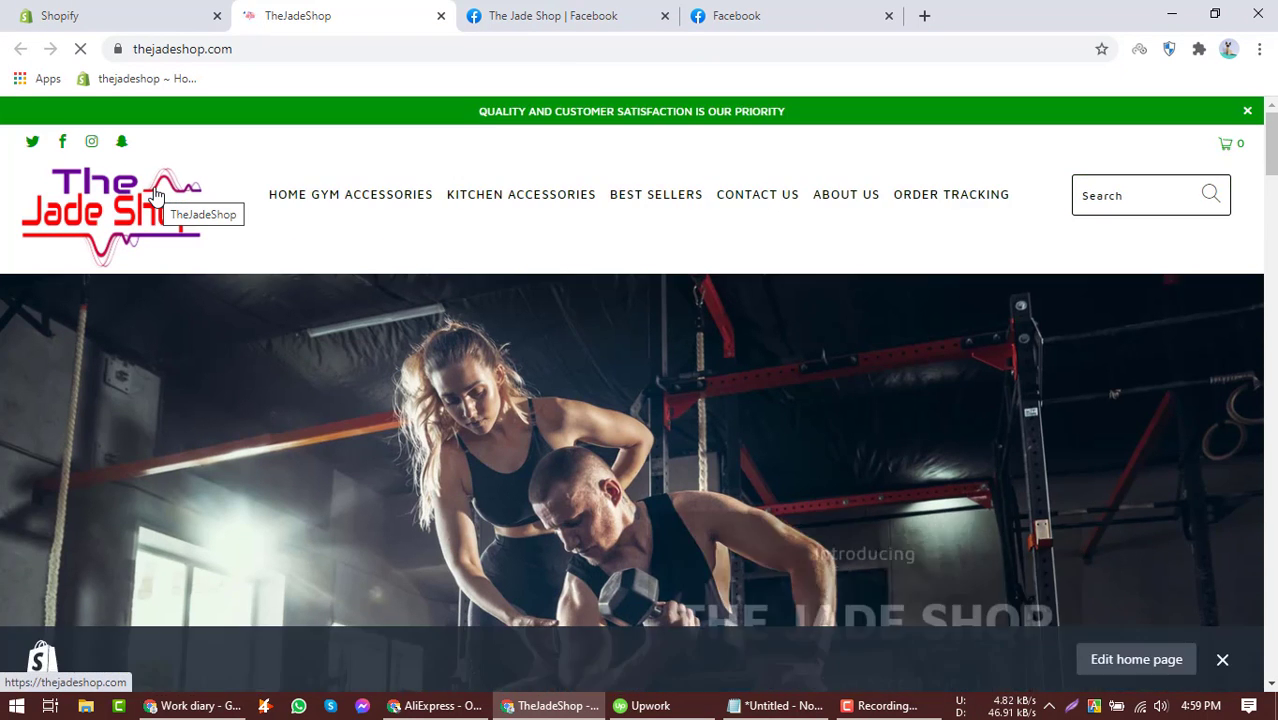
left_click(862, 706)
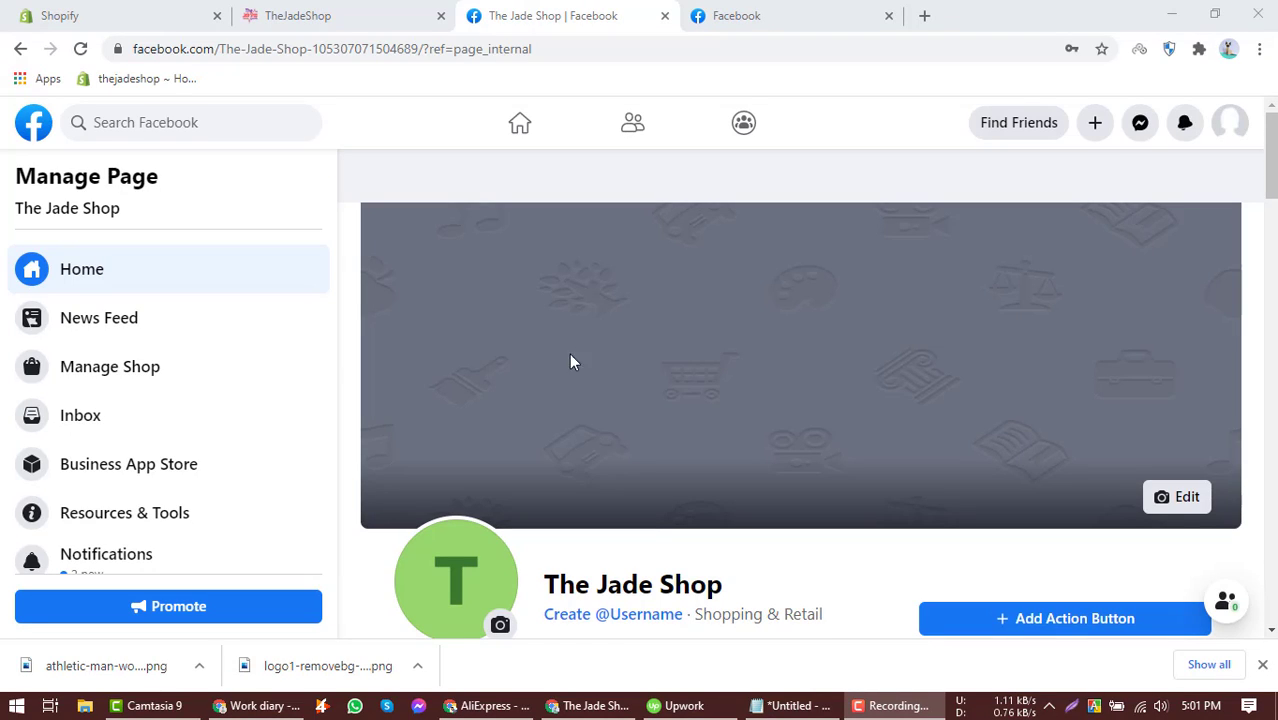
View the page's current profile picture and close the viewer.
scroll(533, 369, "down", 1)
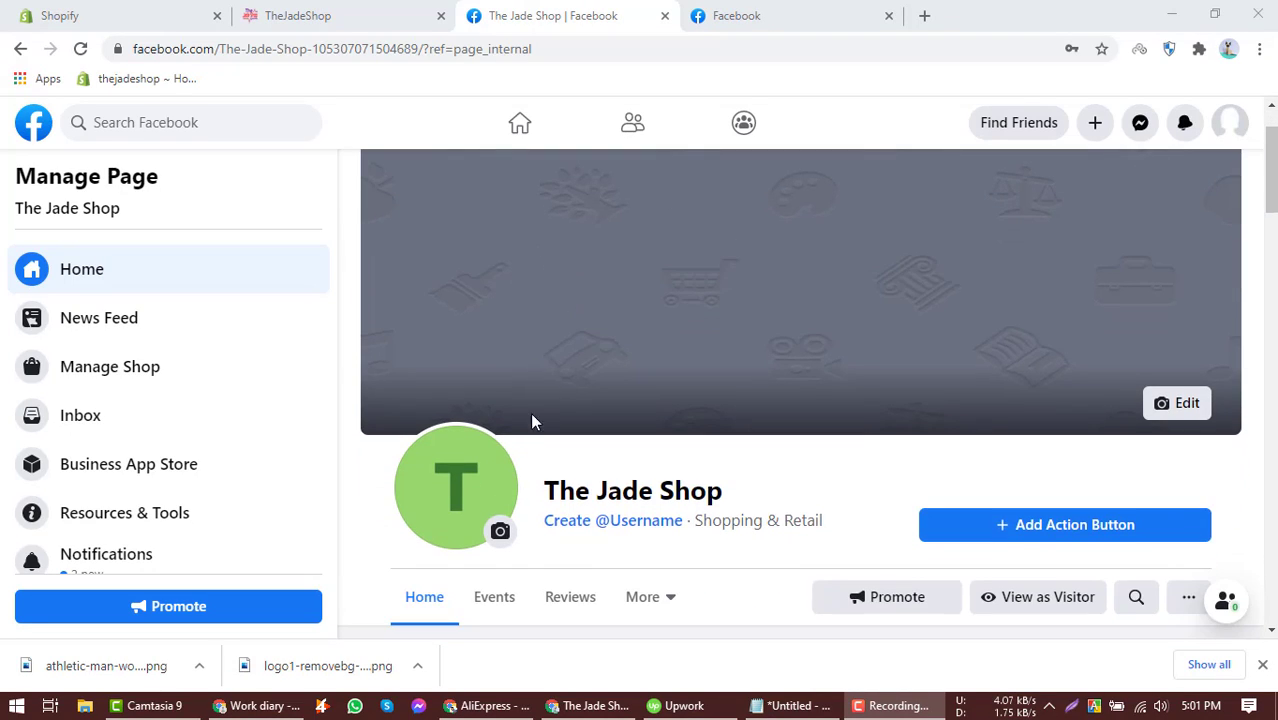
left_click(468, 480)
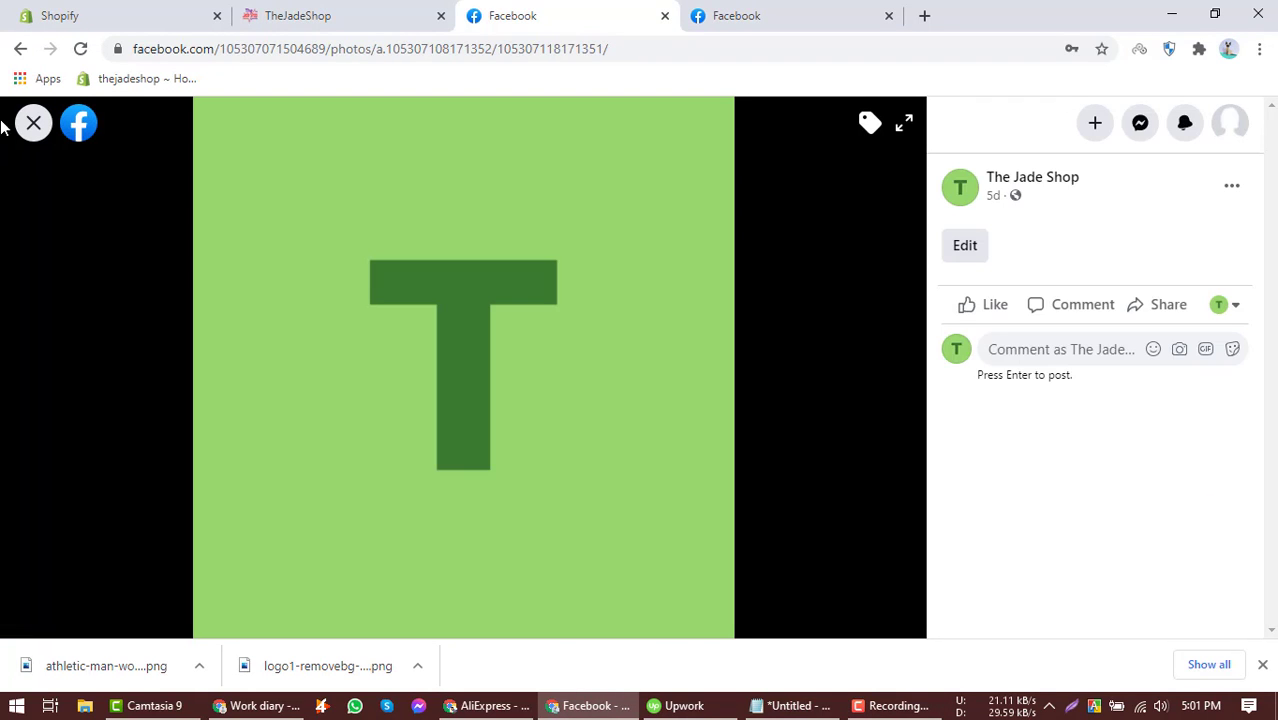
left_click(33, 122)
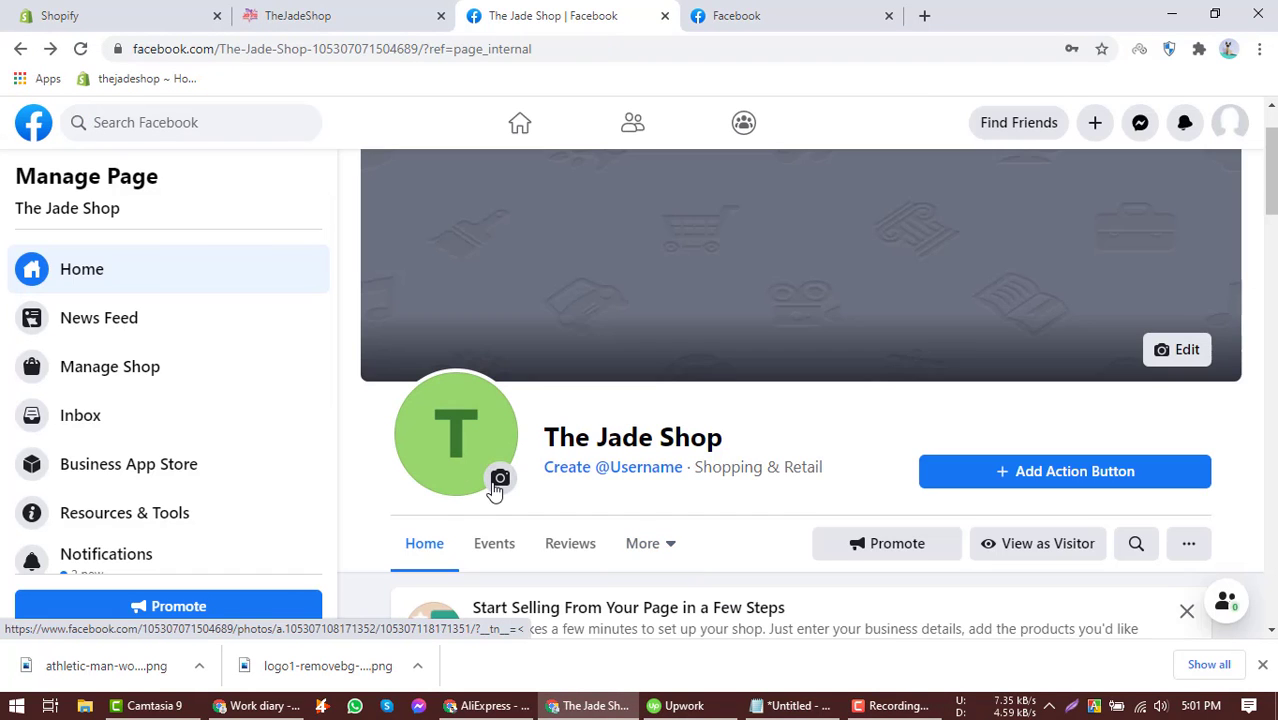
Start editing the profile picture and upload logo1-removebg-preview_1_410x.png from Downloads.
left_click(497, 481)
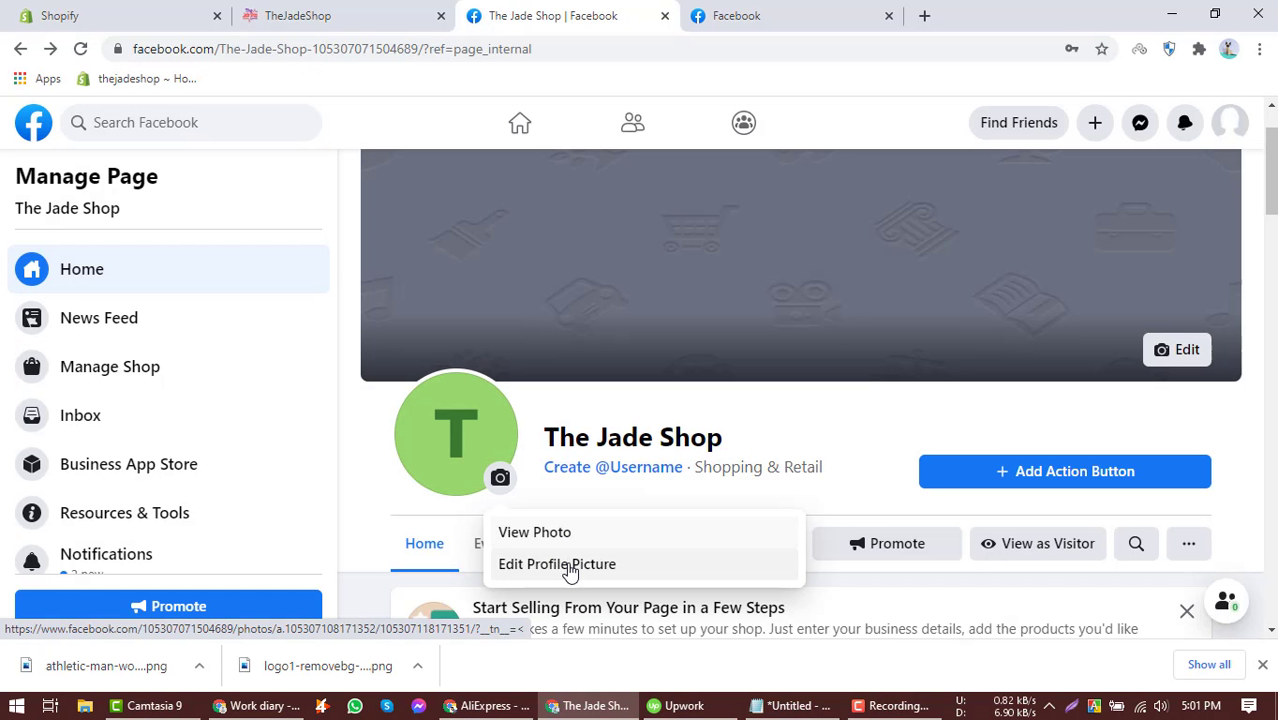
left_click(572, 566)
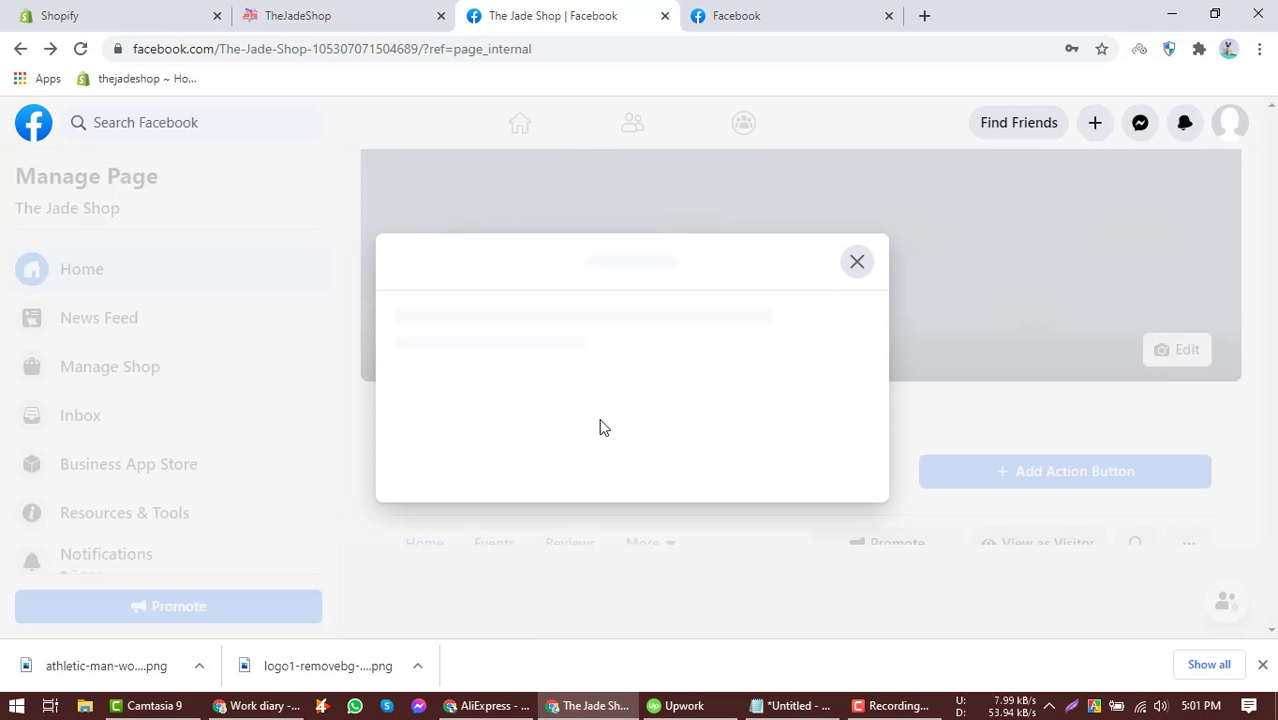
left_click(608, 321)
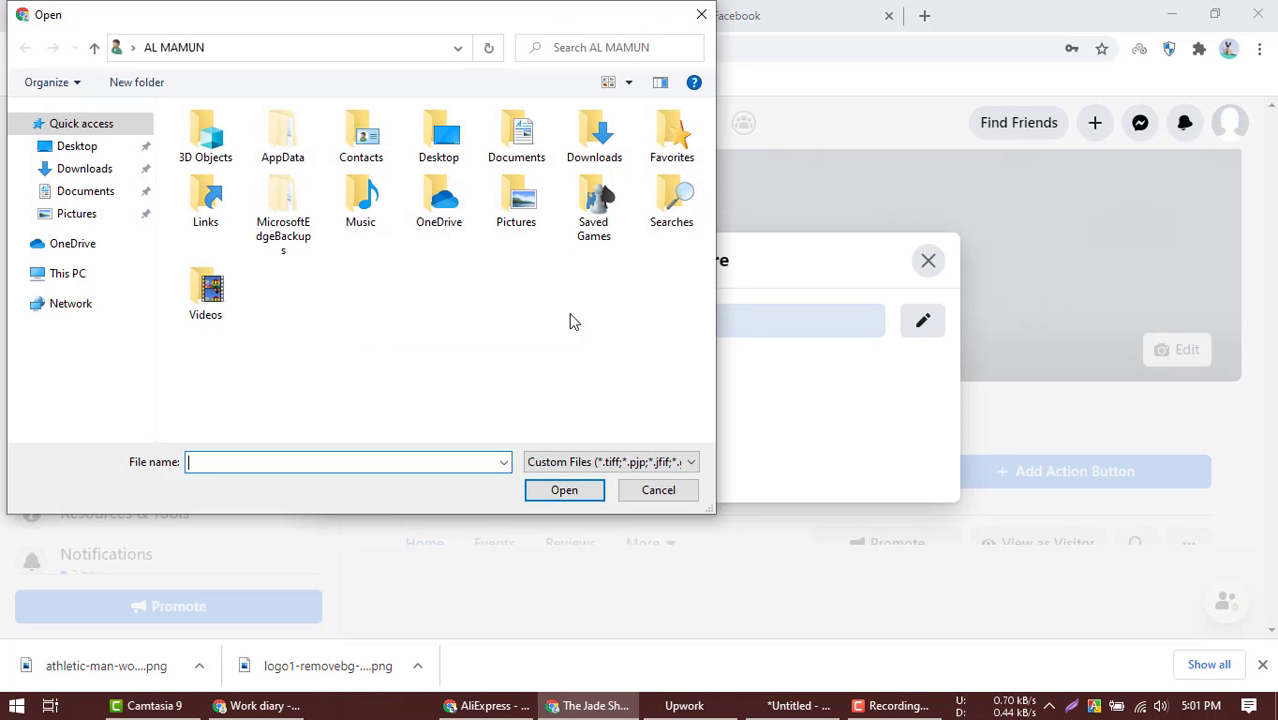
left_click(100, 170)
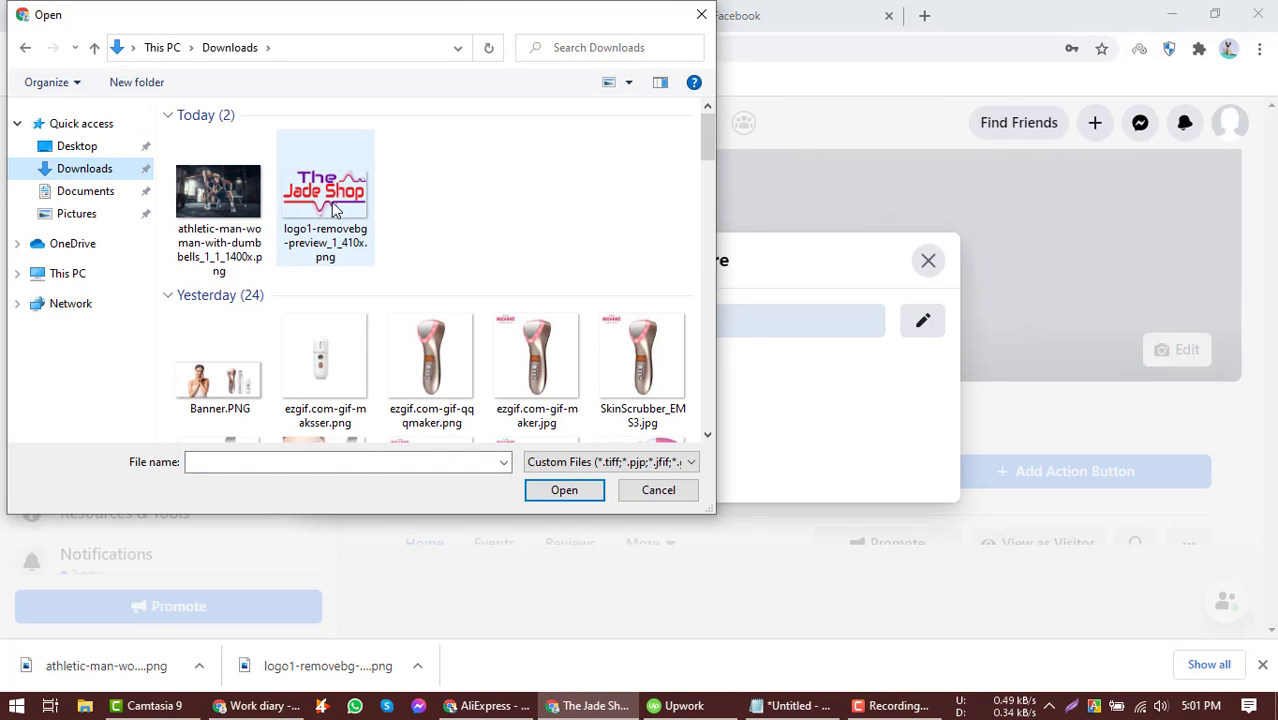
double_click(331, 202)
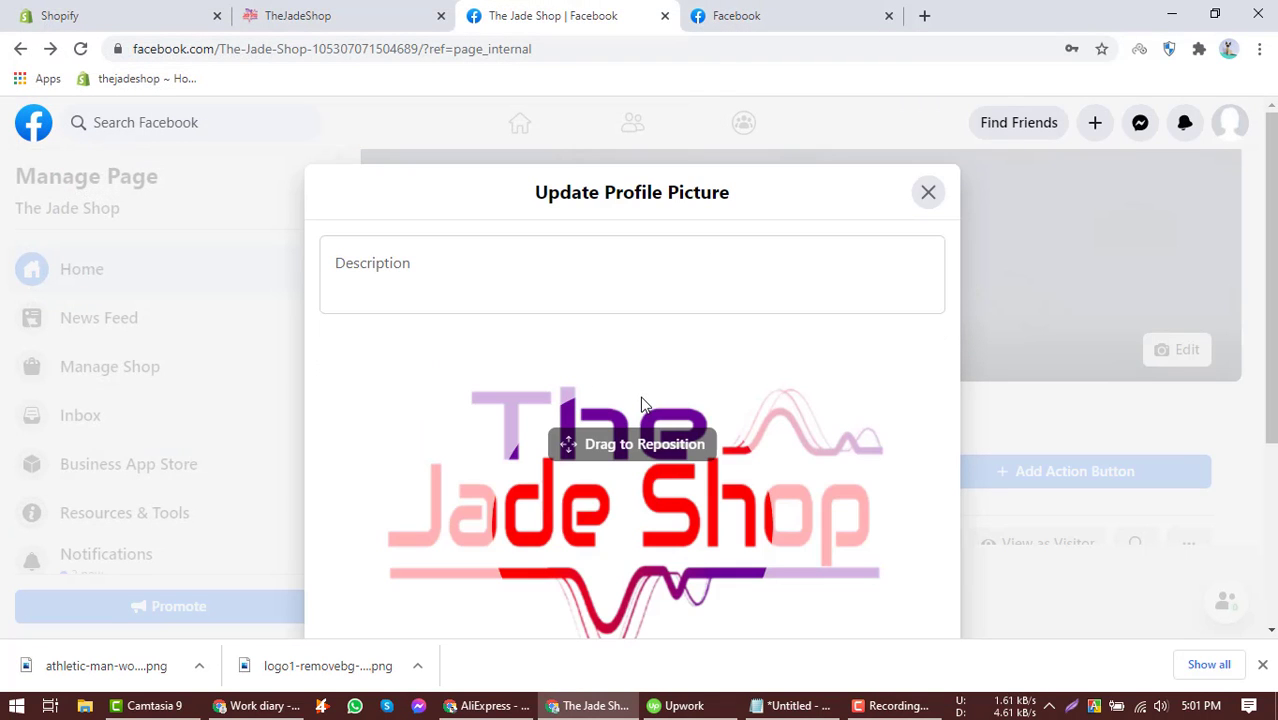
Adjust the logo's zoom and position within the profile picture frame and save it.
scroll(607, 470, "down", 3)
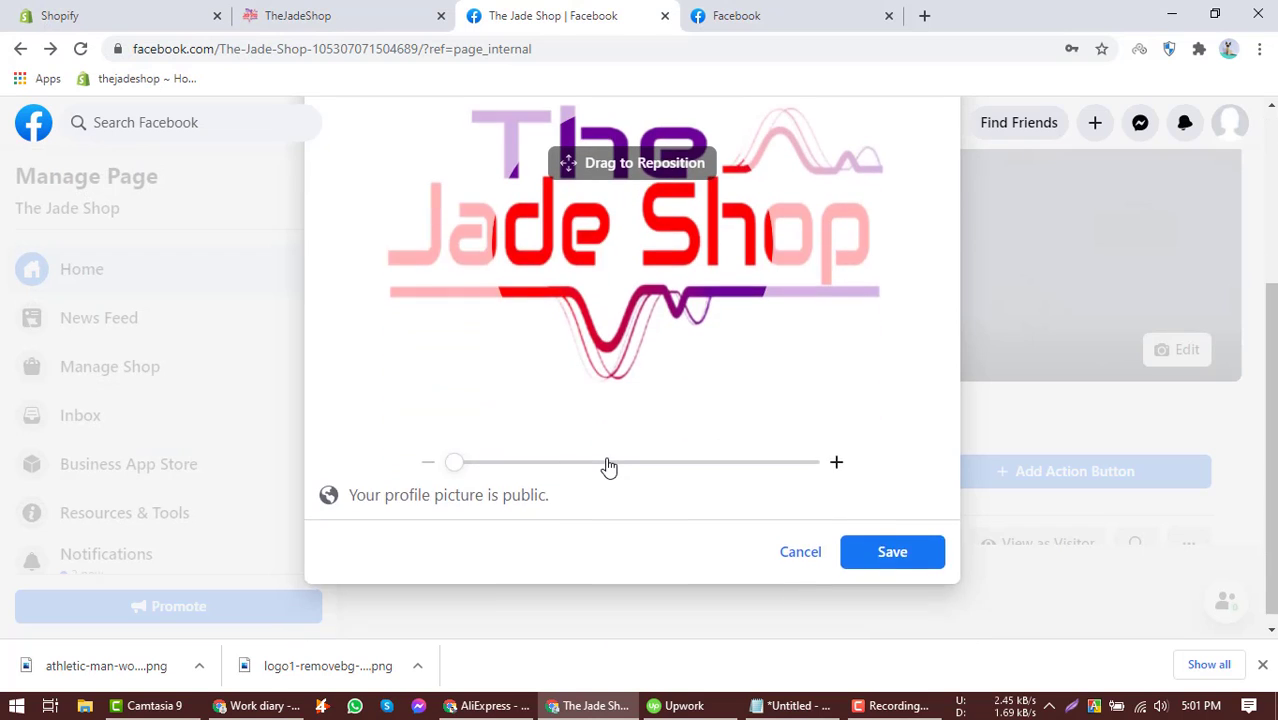
scroll(767, 559, "up", 1)
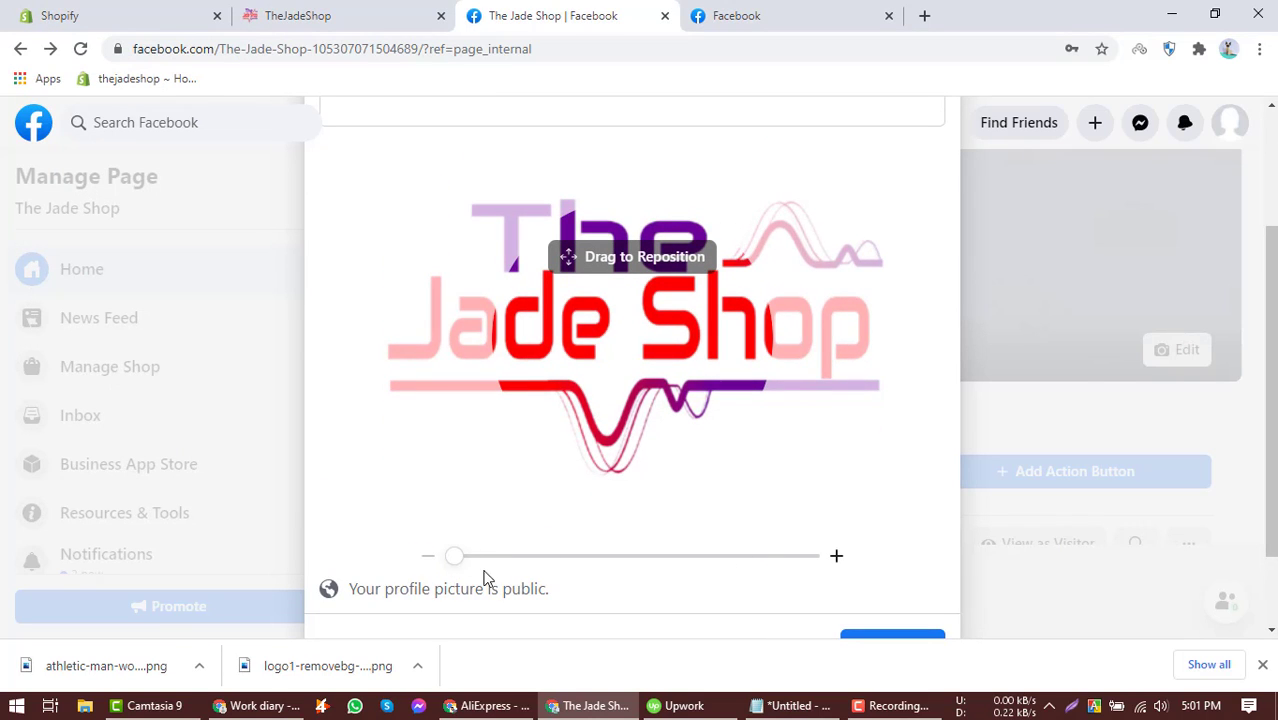
left_click_drag(458, 560, 340, 551)
scroll(612, 398, "up", 2)
scroll(599, 444, "down", 2)
left_click_drag(596, 342, 590, 464)
scroll(578, 357, "down", 1)
scroll(579, 350, "up", 2)
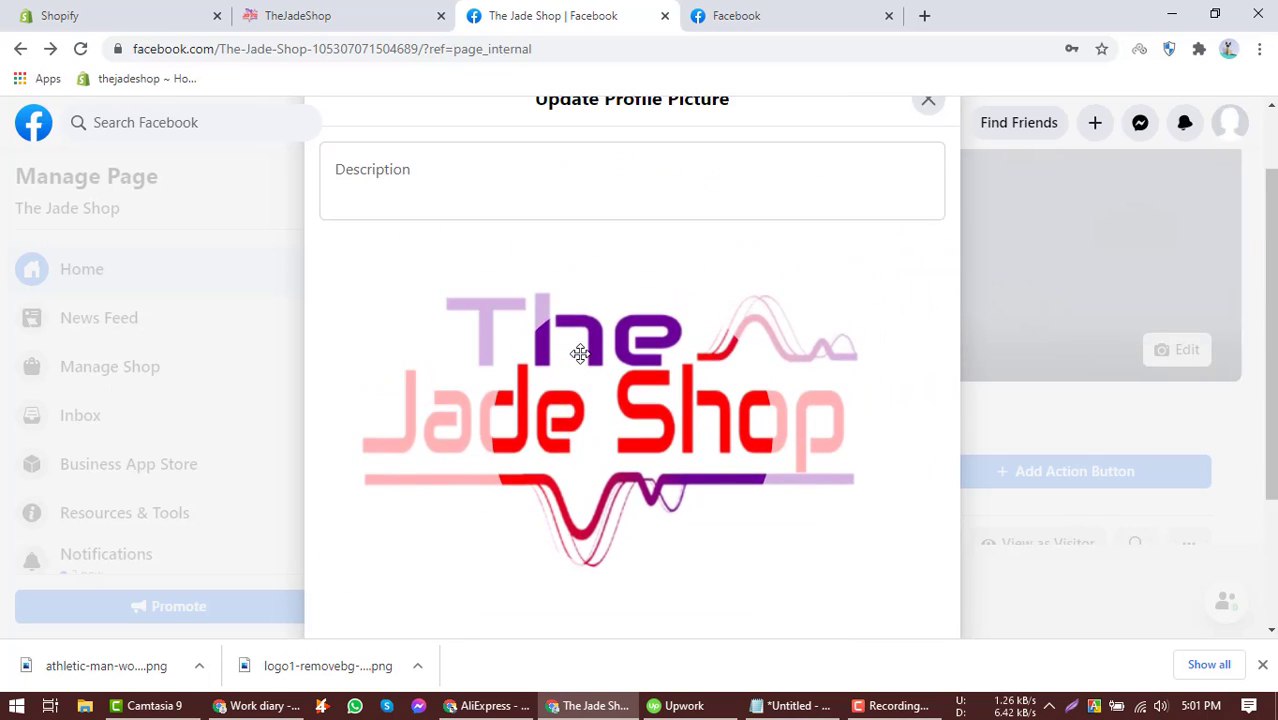
scroll(582, 355, "up", 1)
scroll(587, 370, "down", 3)
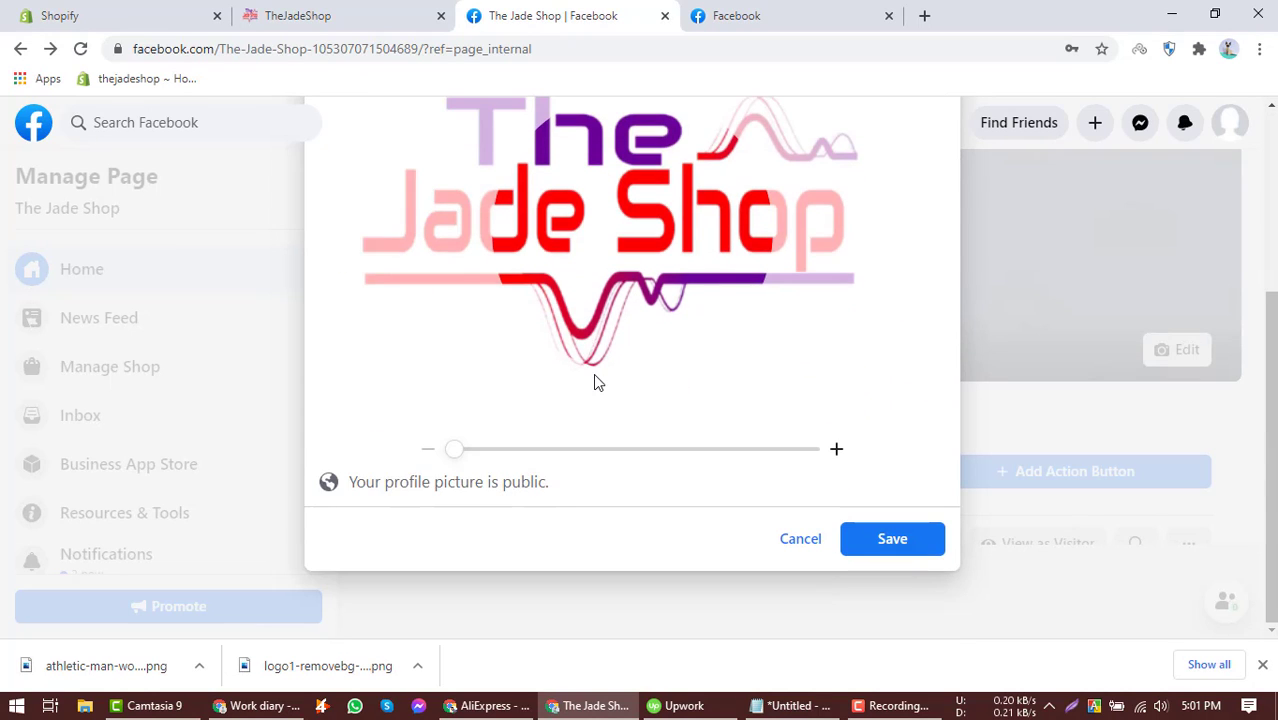
left_click_drag(454, 449, 362, 449)
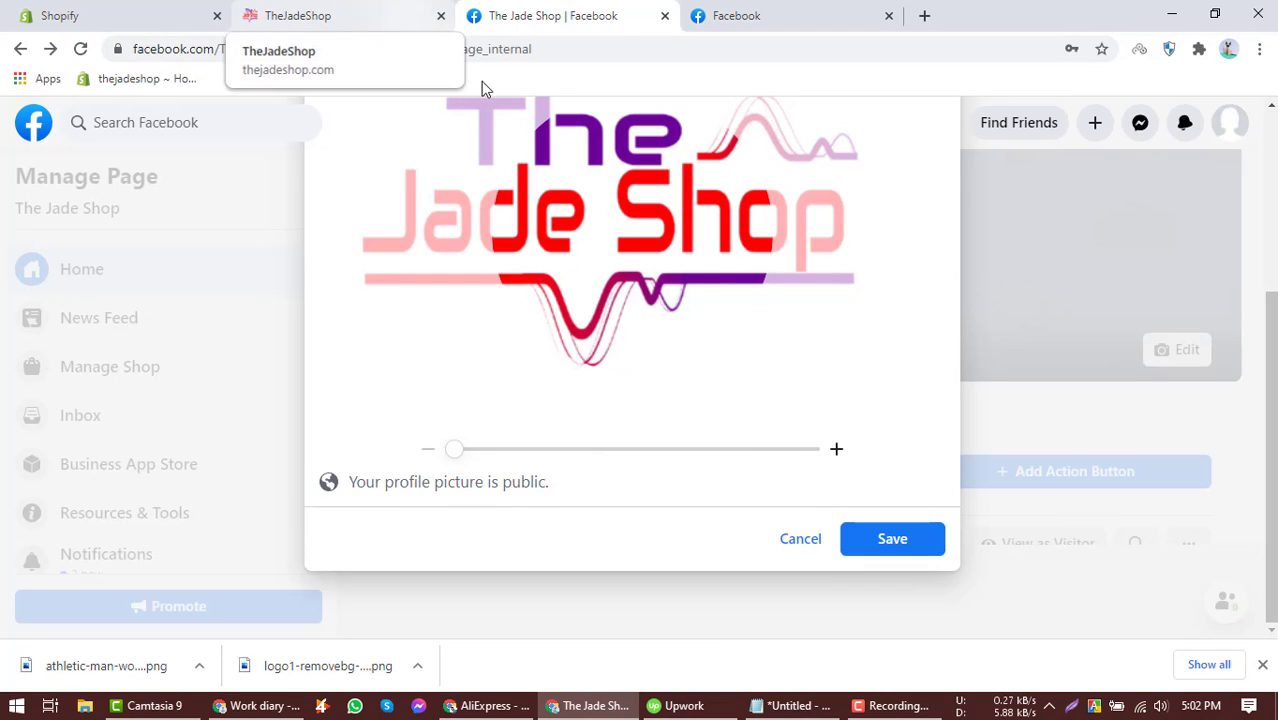
left_click(873, 539)
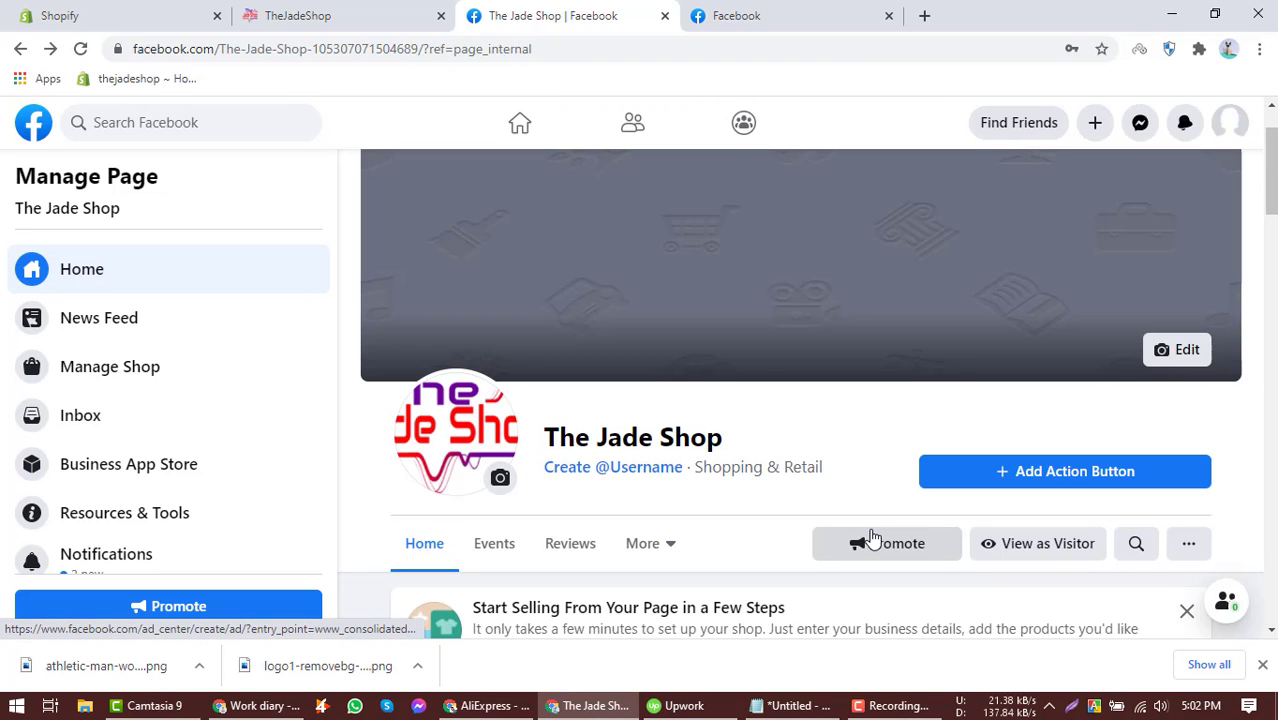
Upload the athletic-man-woman-with-dumbbells image as the cover photo, reposition it and save the changes.
left_click(1175, 445)
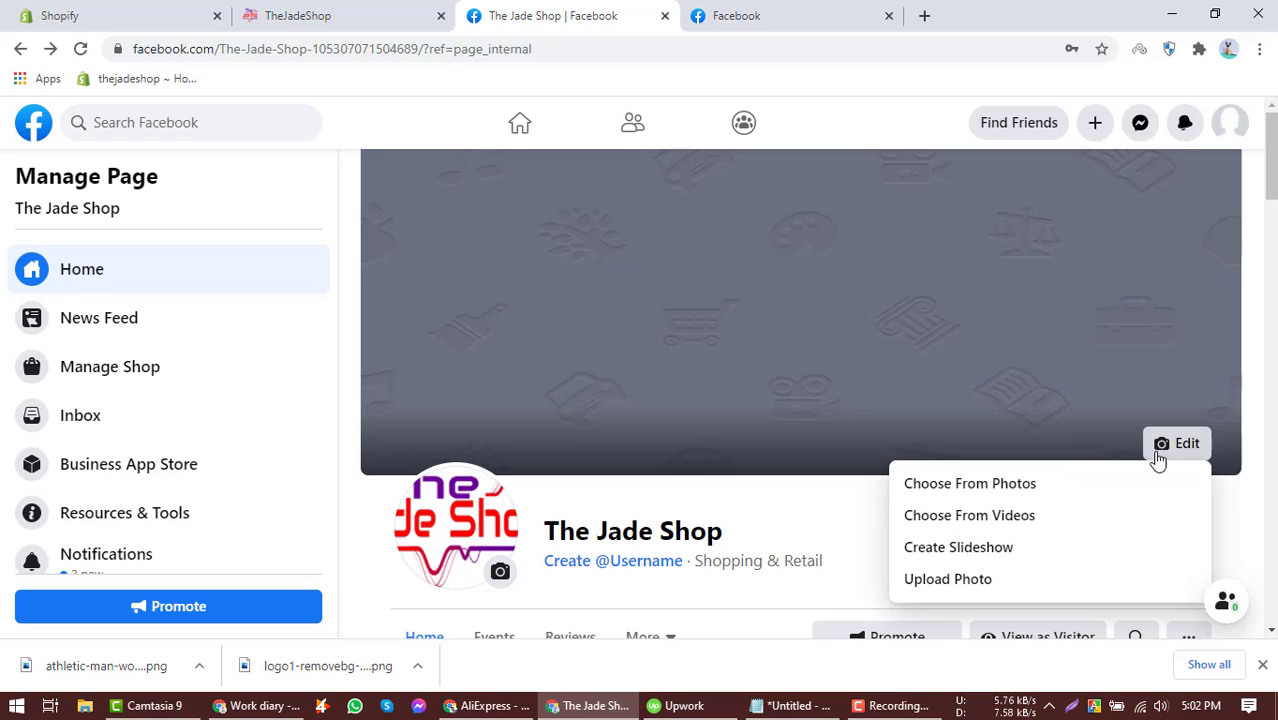
left_click(948, 580)
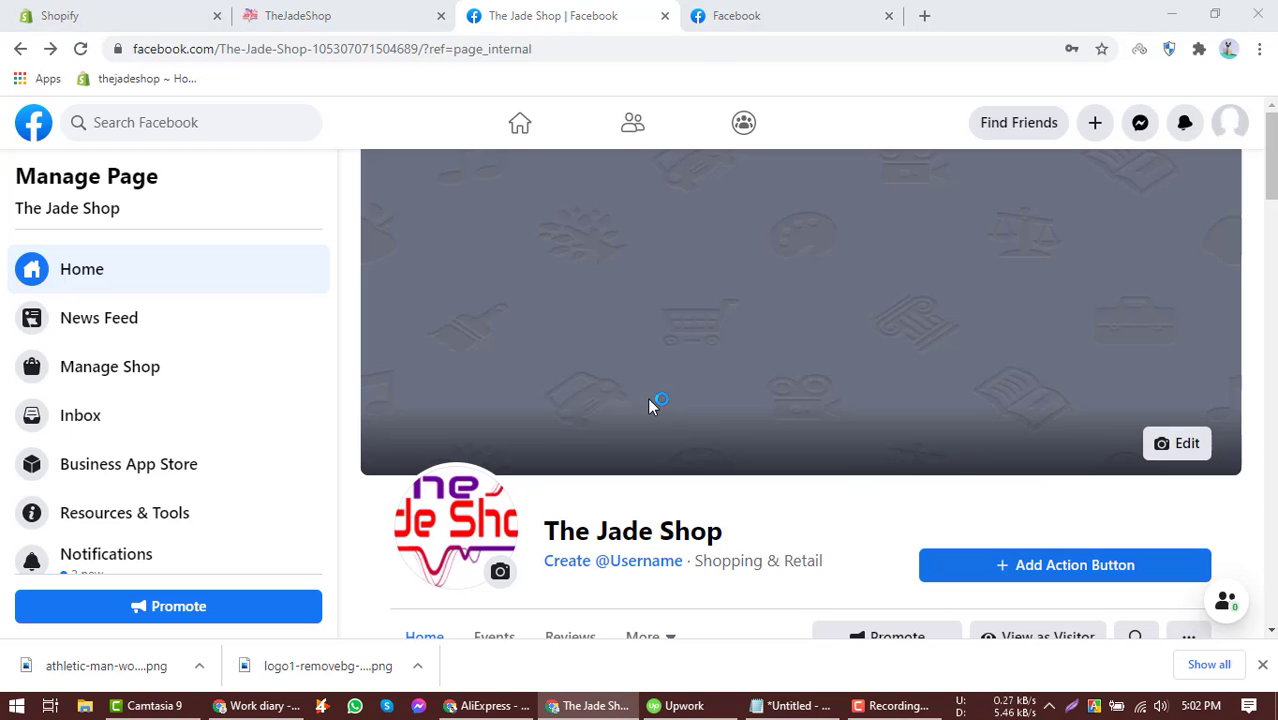
double_click(218, 185)
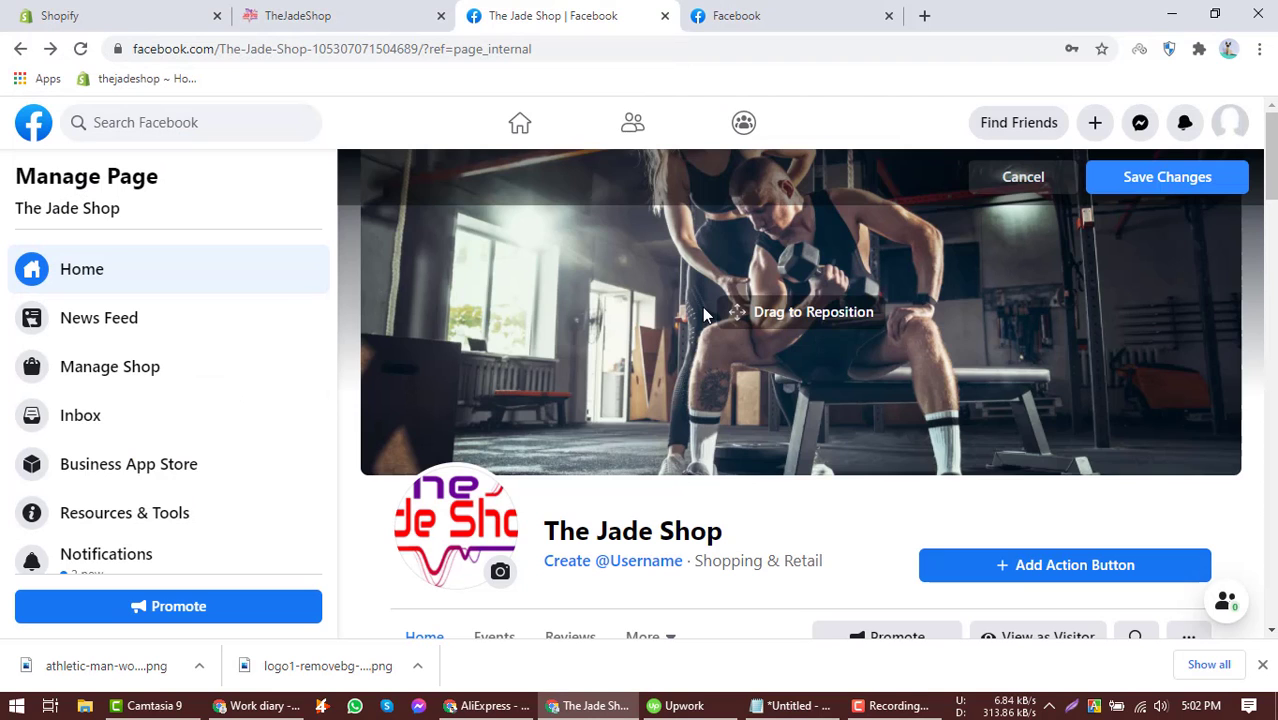
left_click_drag(722, 251, 744, 315)
left_click(1128, 180)
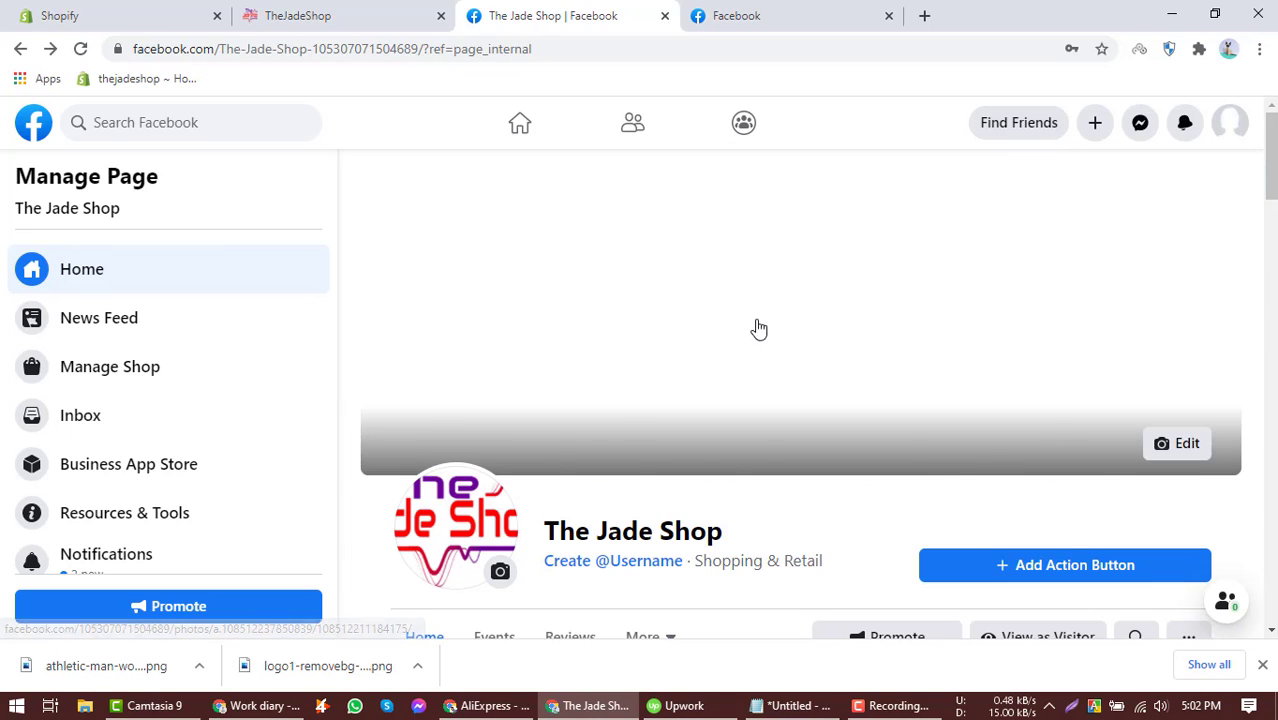
Add a Send Message action button to the page.
scroll(731, 290, "down", 1)
scroll(731, 290, "down", 1)
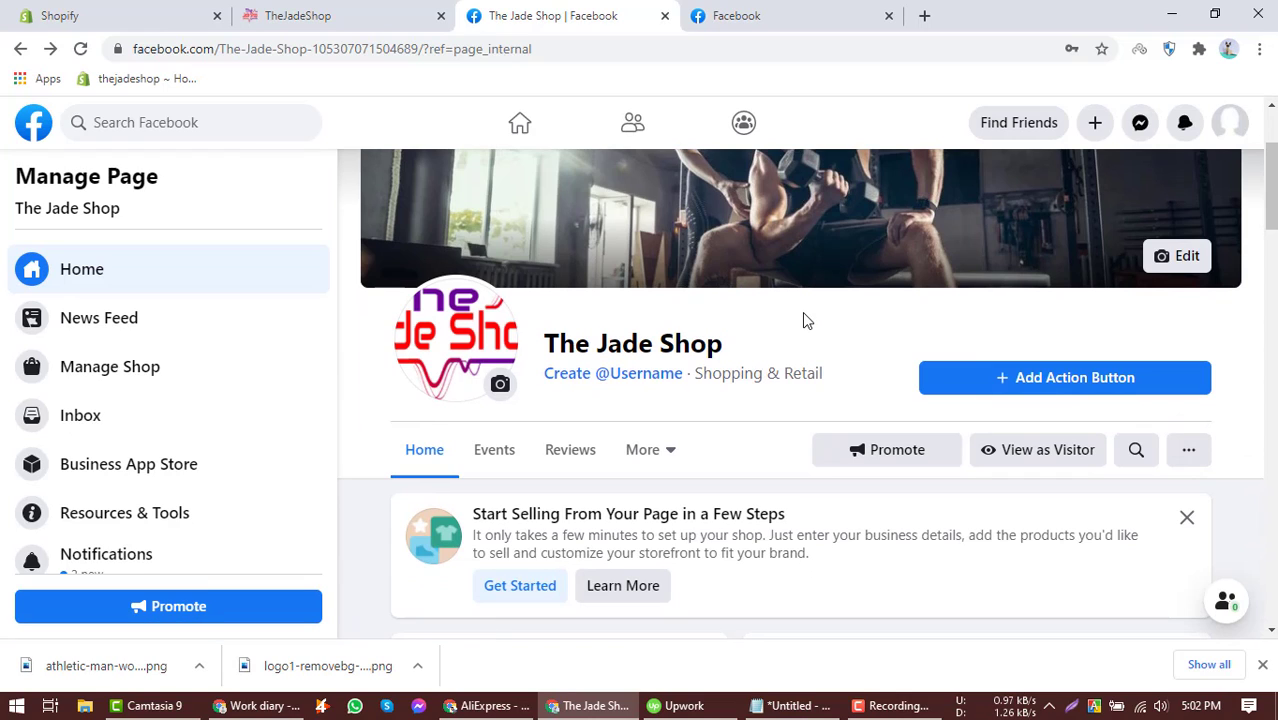
left_click(1020, 385)
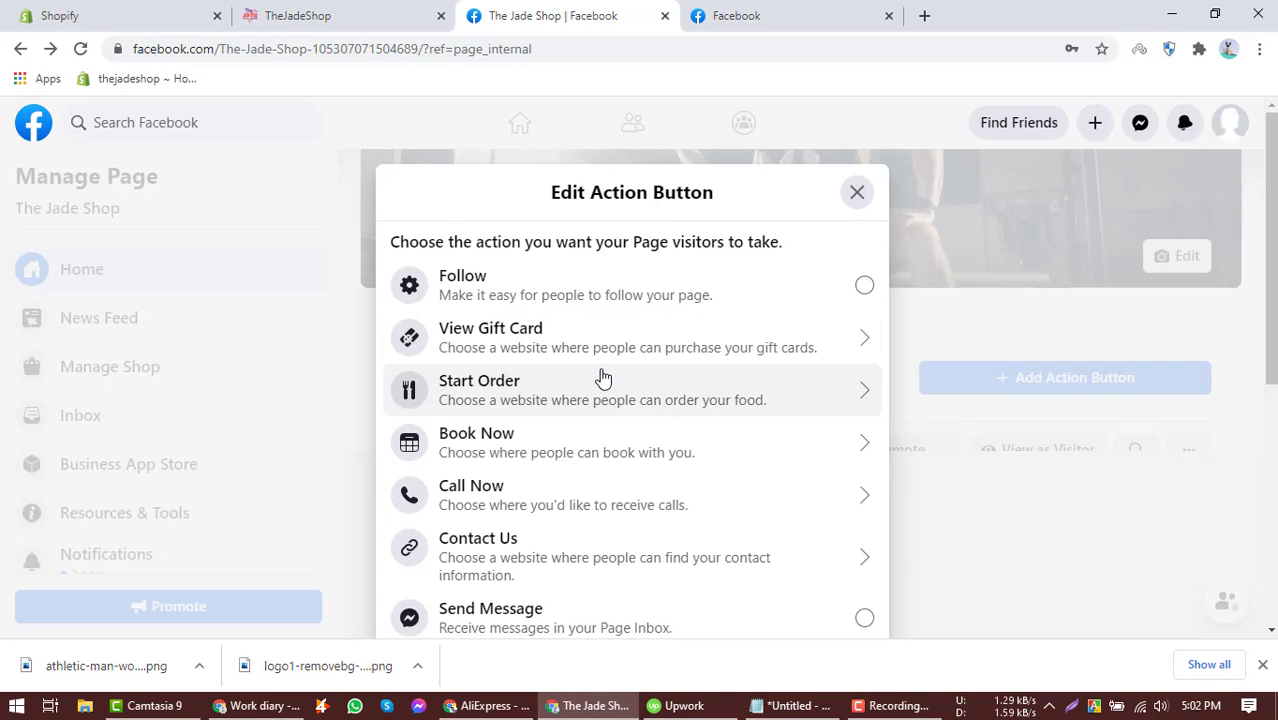
scroll(603, 378, "down", 2)
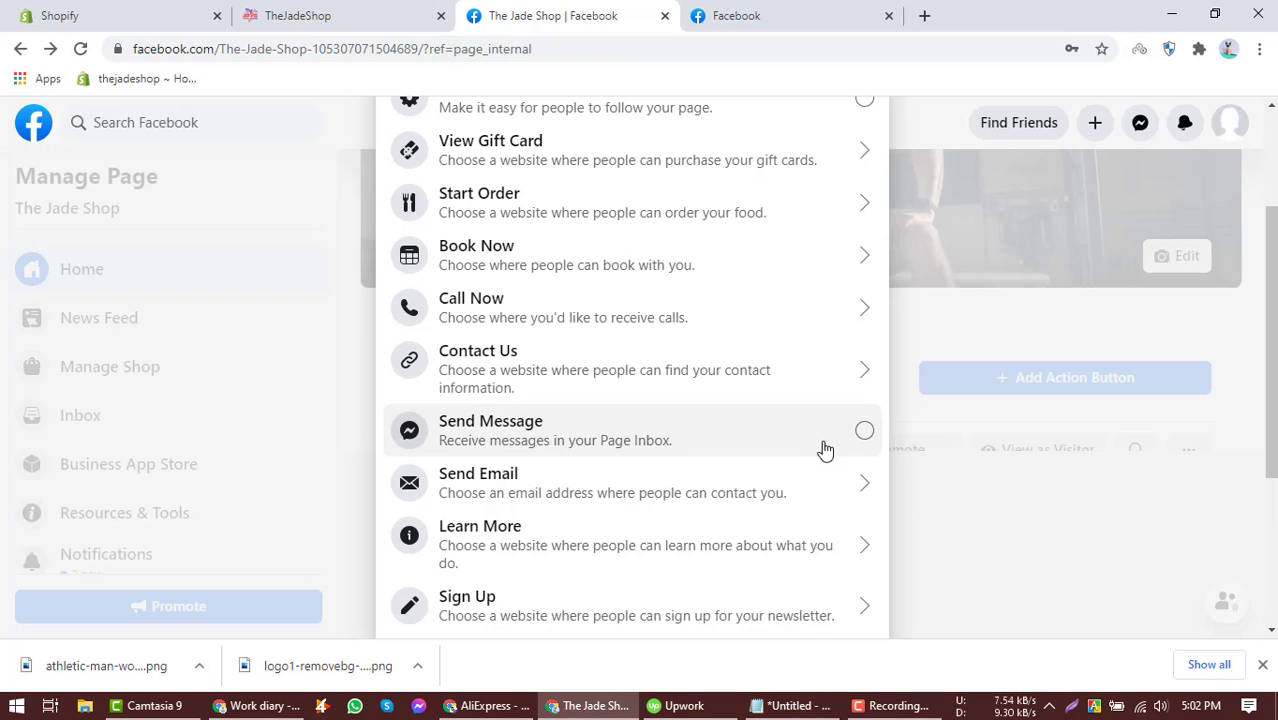
left_click(591, 427)
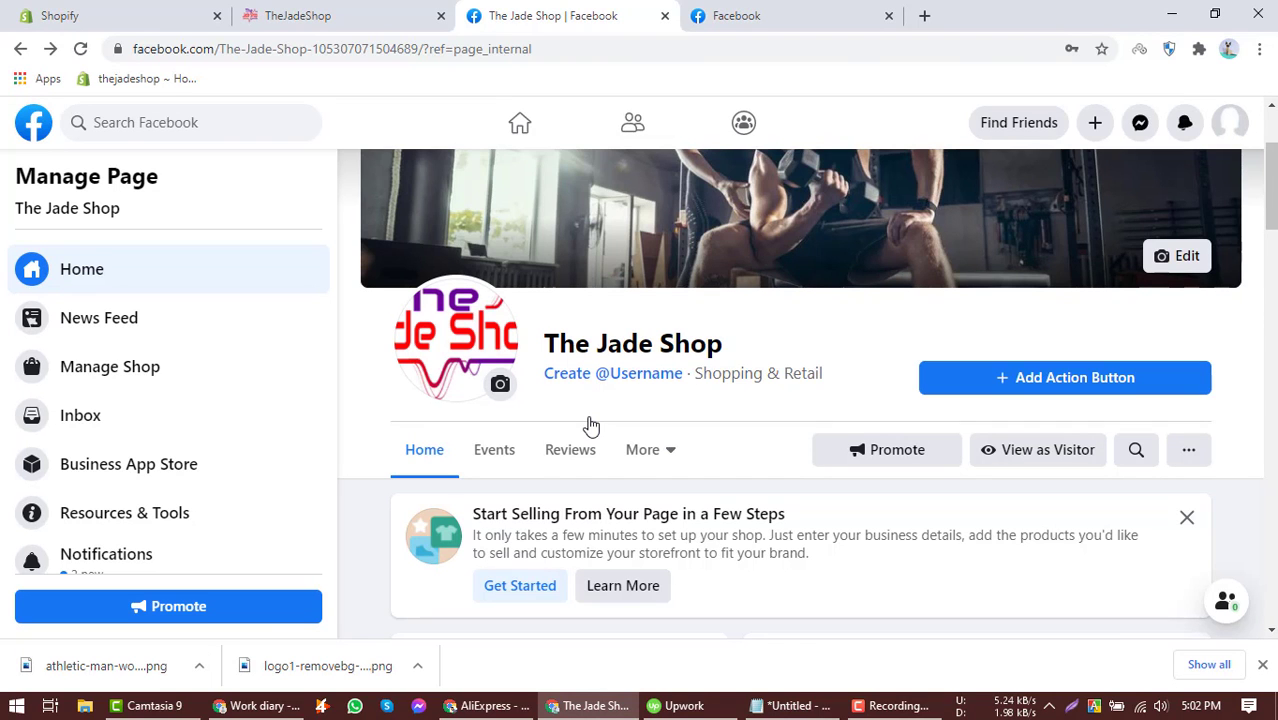
Review the page's setup checklist, expanding the page identity and info-and-preferences sections.
scroll(700, 380, "down", 2)
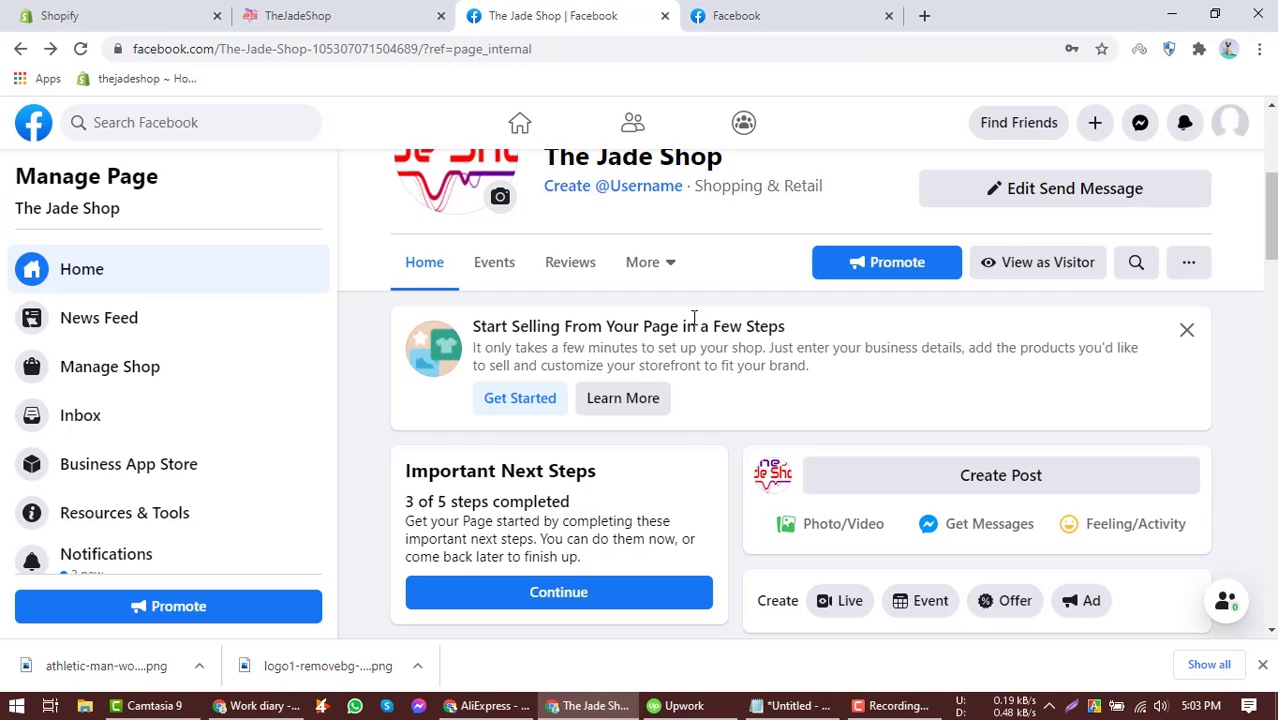
scroll(514, 300, "down", 4)
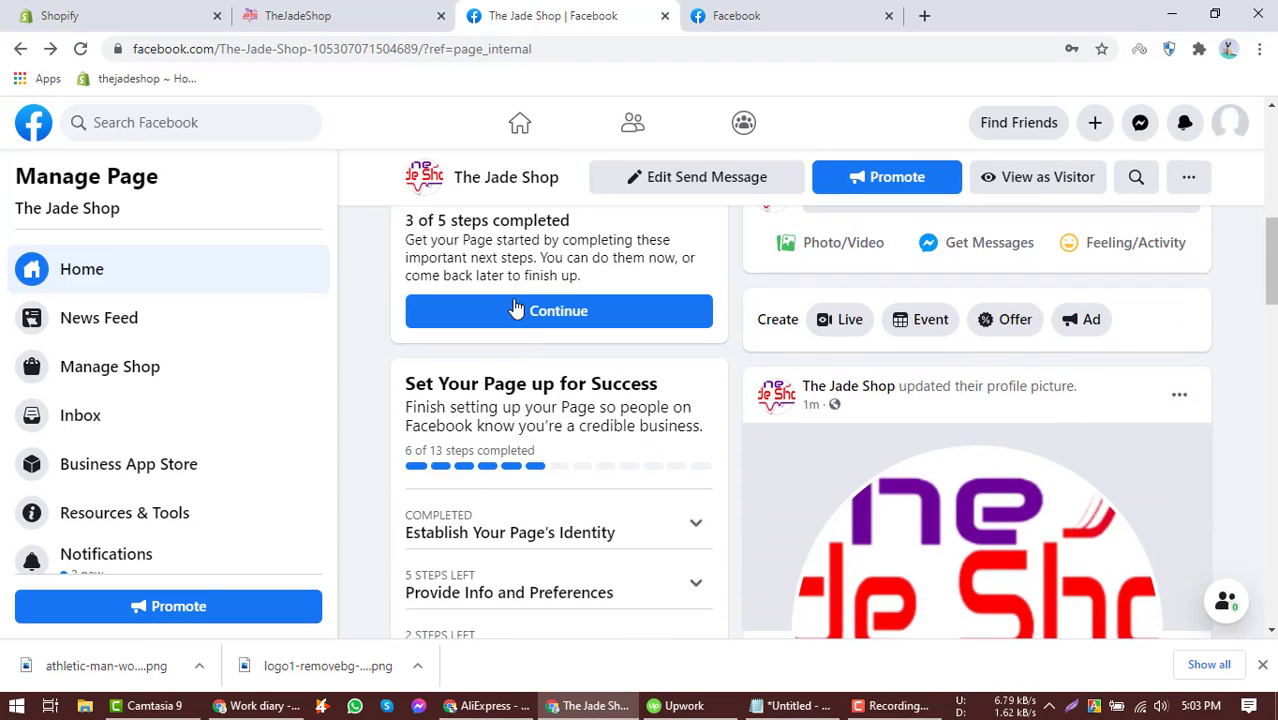
scroll(517, 298, "down", 2)
scroll(558, 345, "up", 1)
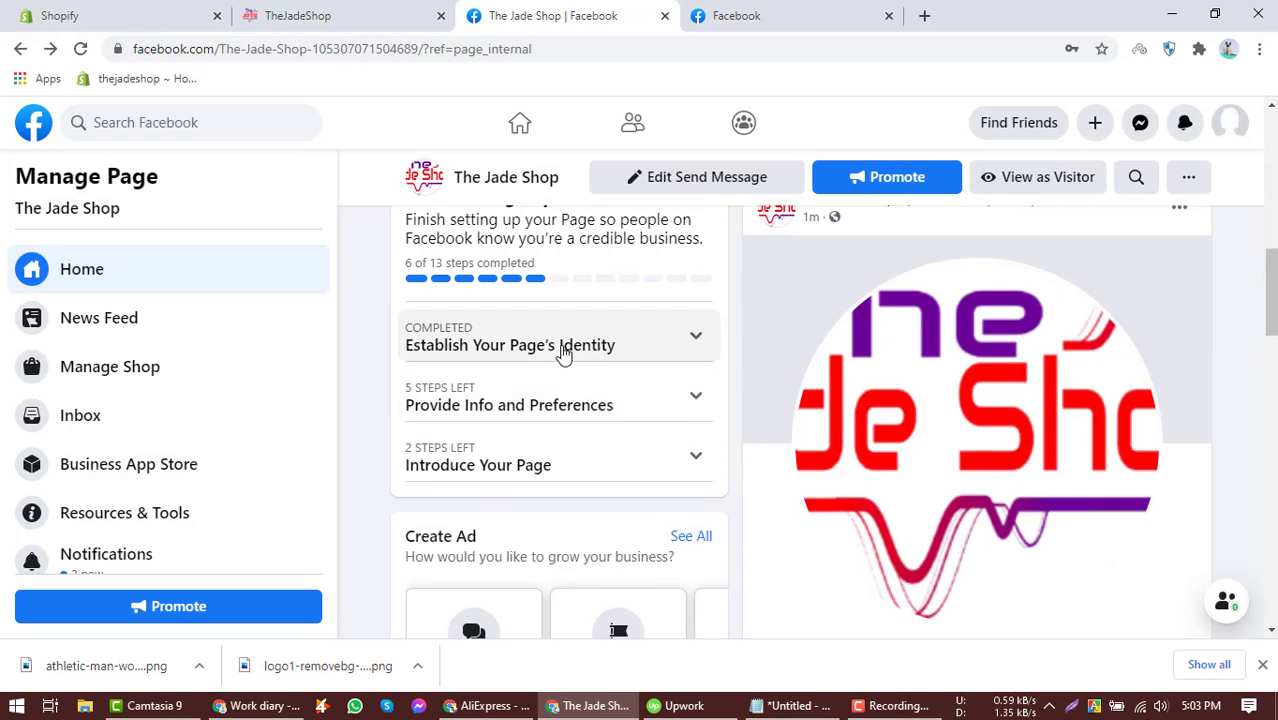
left_click(563, 350)
scroll(563, 350, "down", 2)
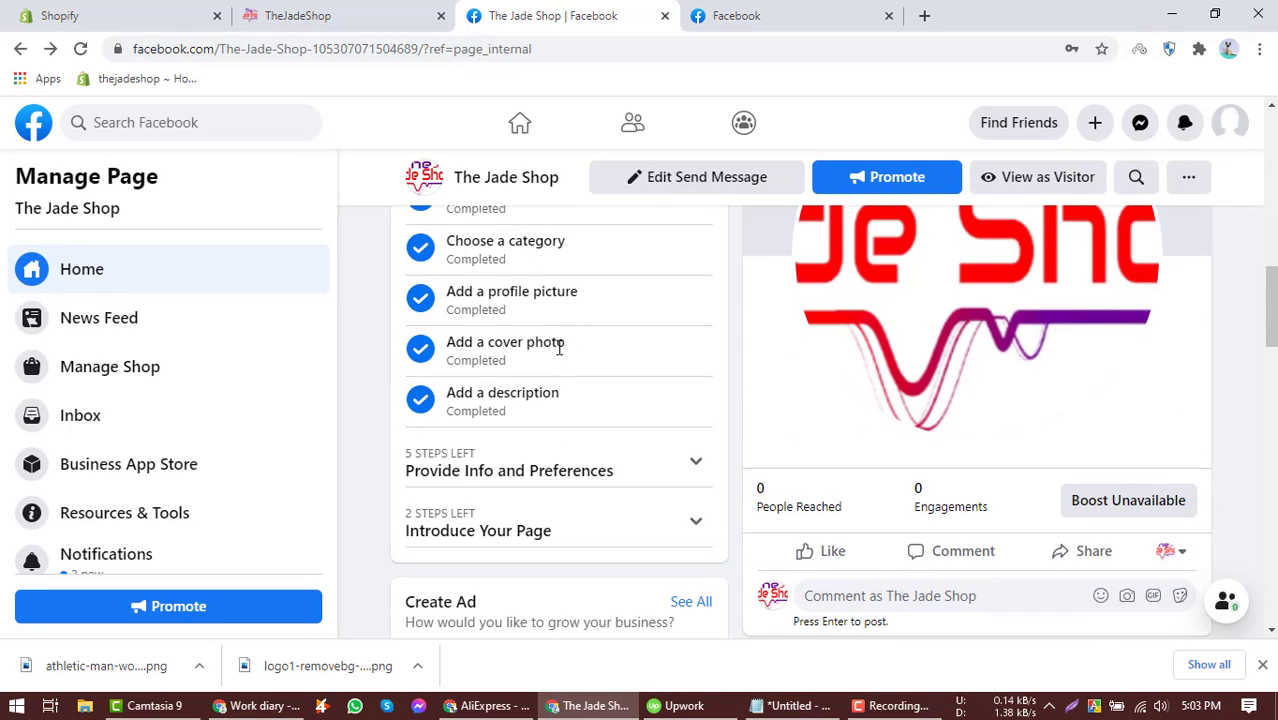
scroll(499, 357, "down", 1)
left_click(531, 383)
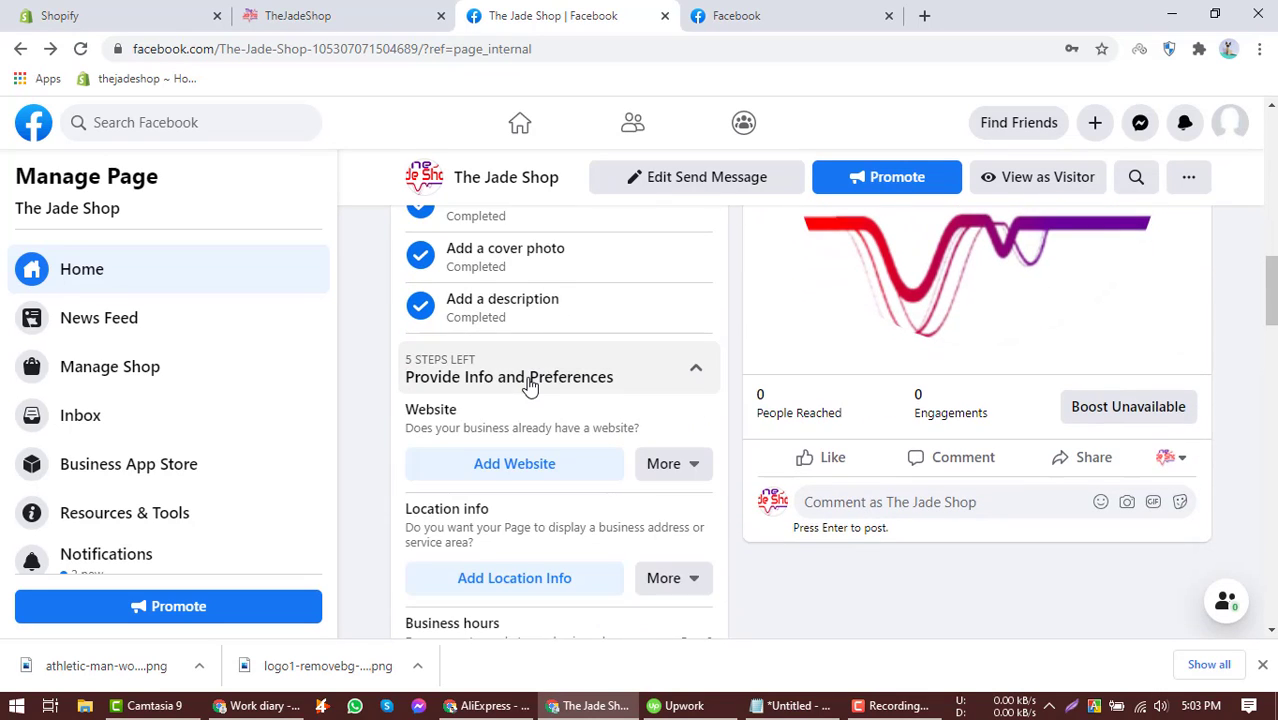
scroll(531, 385, "down", 1)
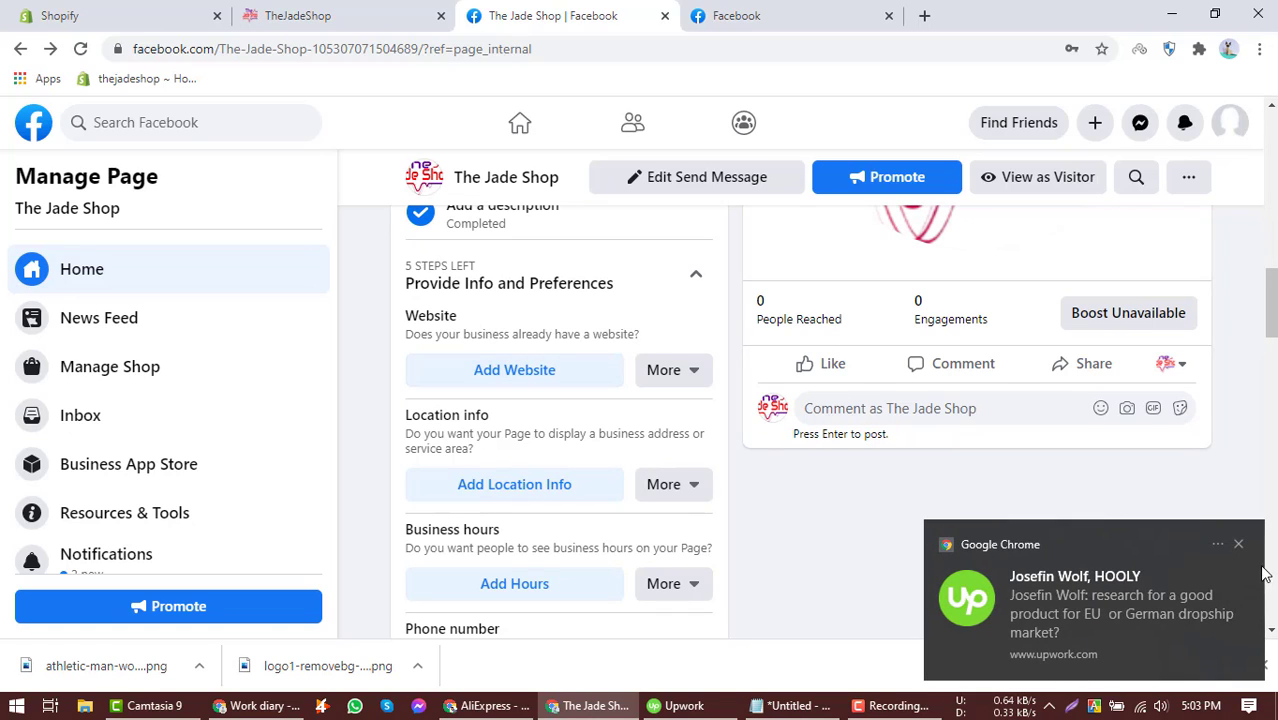
left_click(1240, 546)
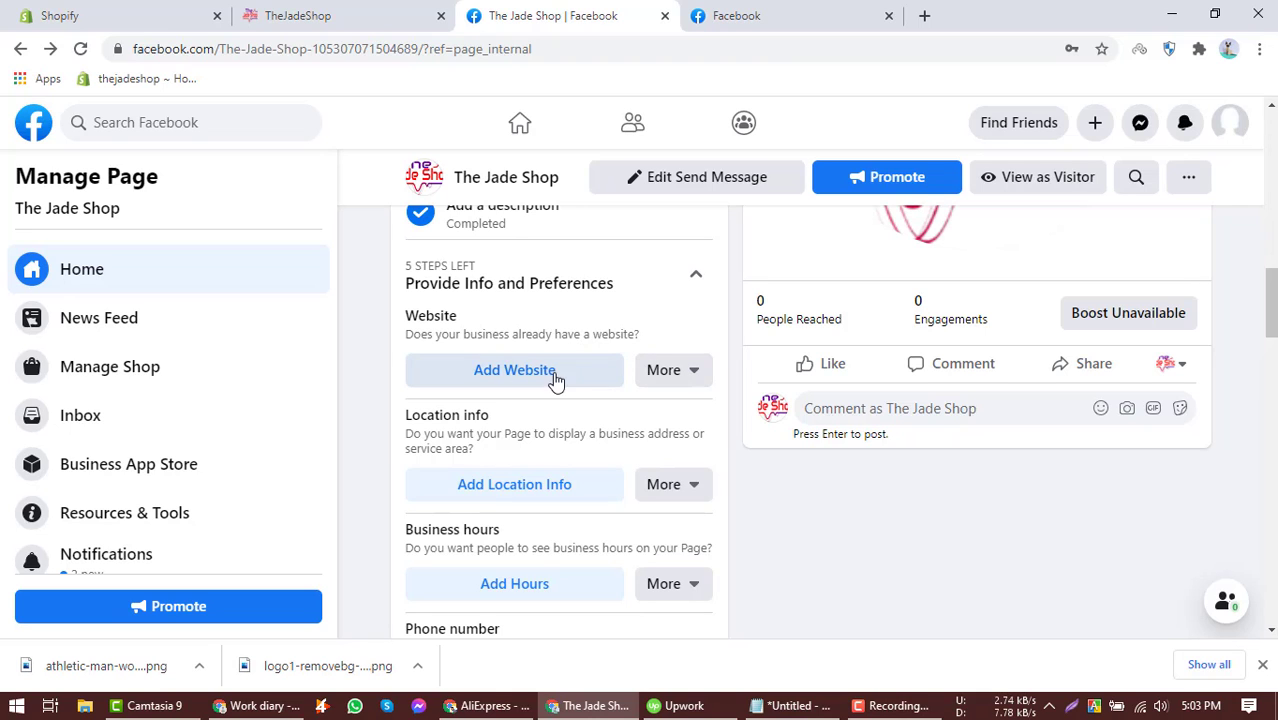
left_click(360, 16)
left_click(256, 45)
key("ctrl+c")
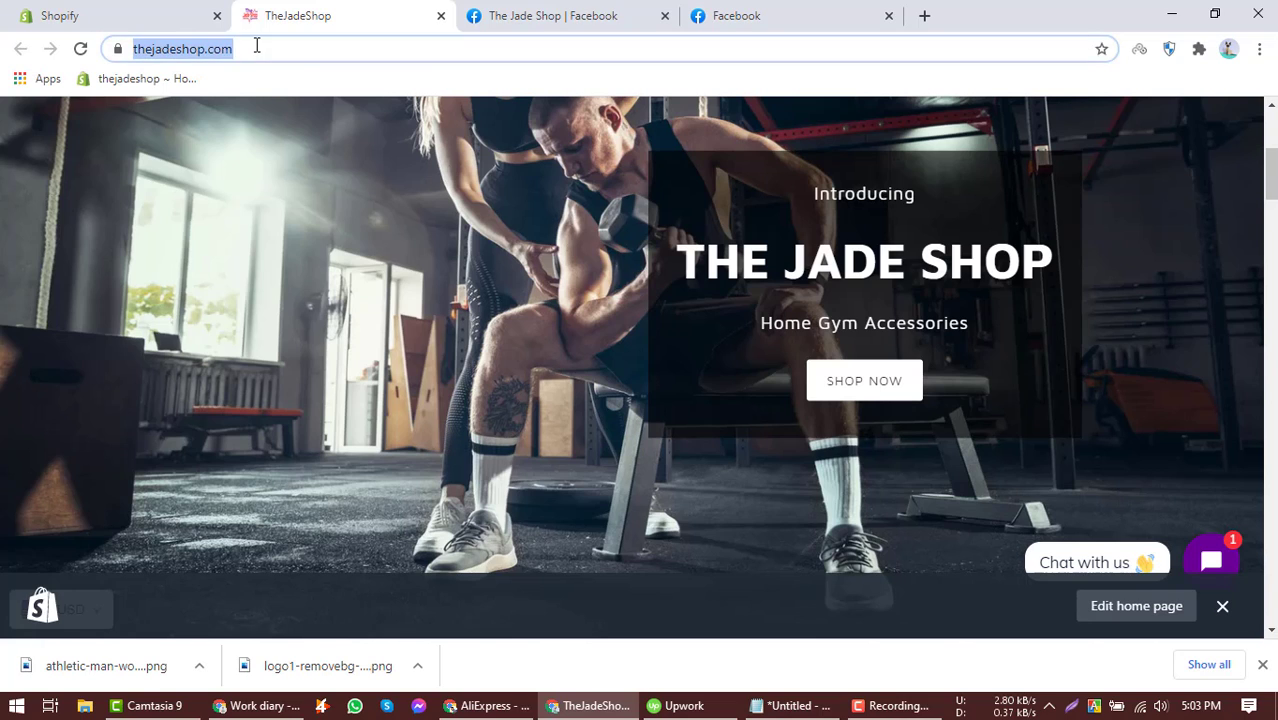
left_click(545, 12)
left_click(535, 388)
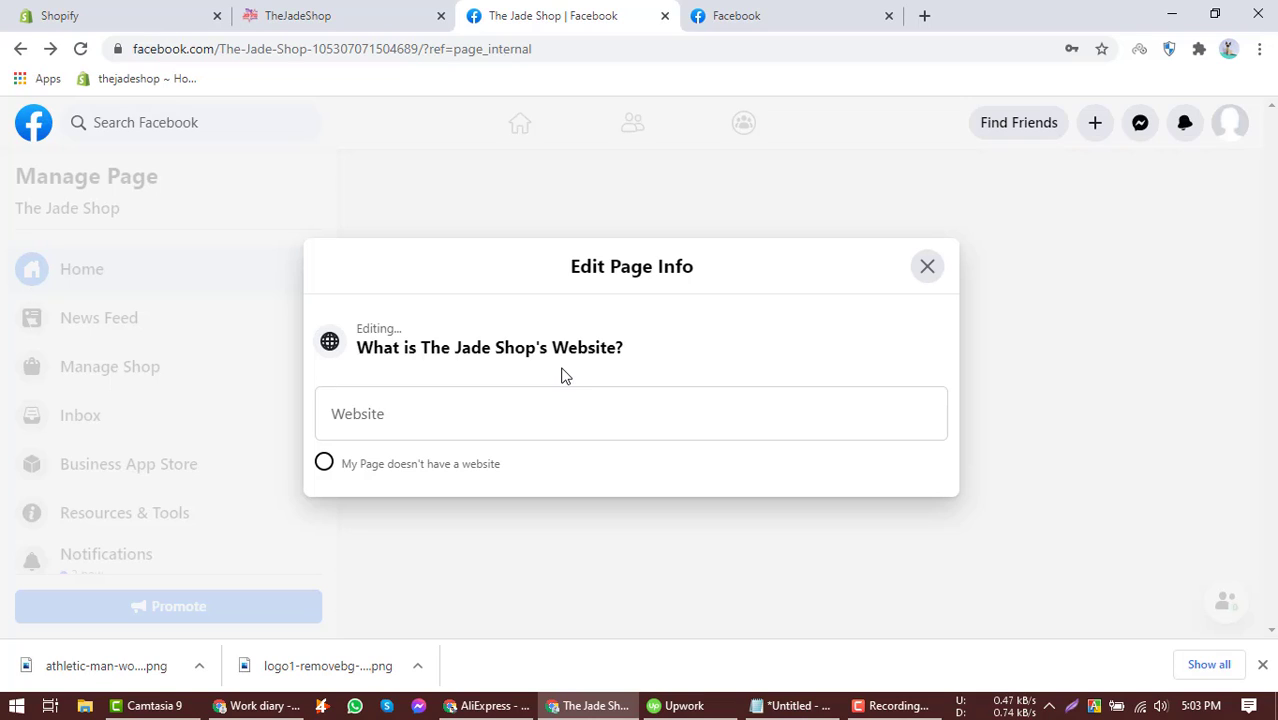
left_click(531, 403)
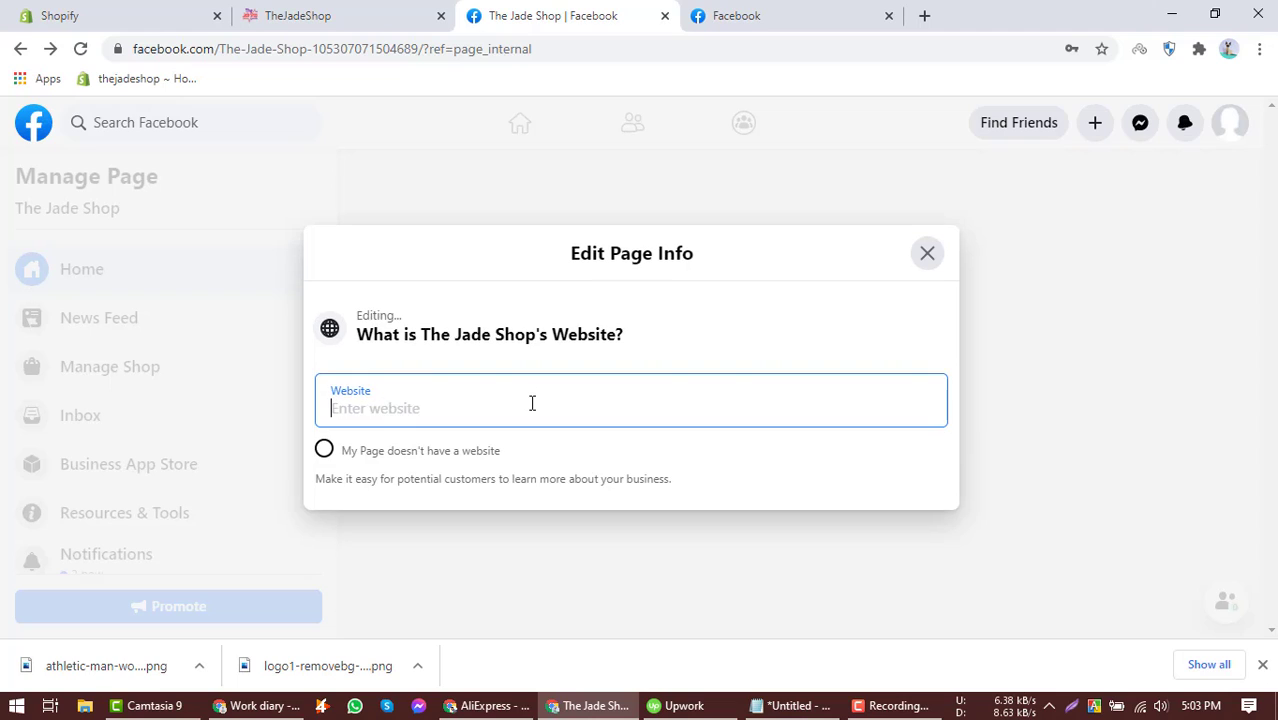
key("ctrl+v")
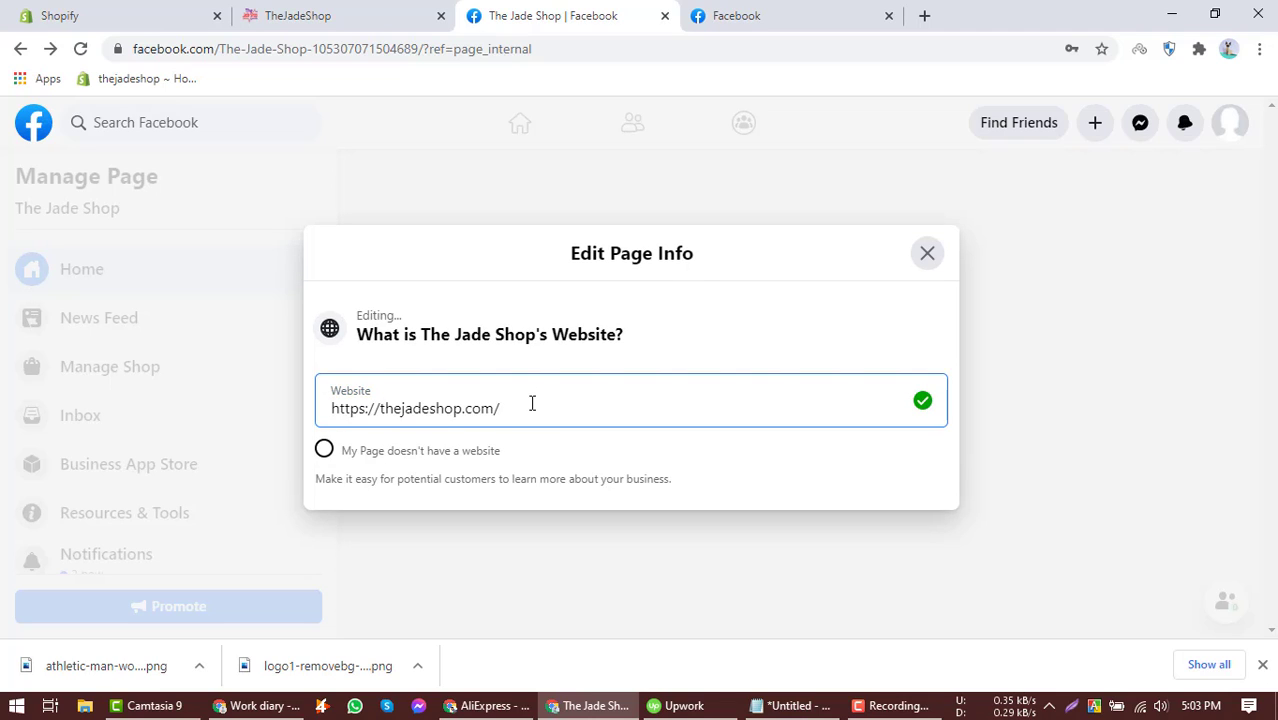
key("BackSpace")
left_click(553, 530)
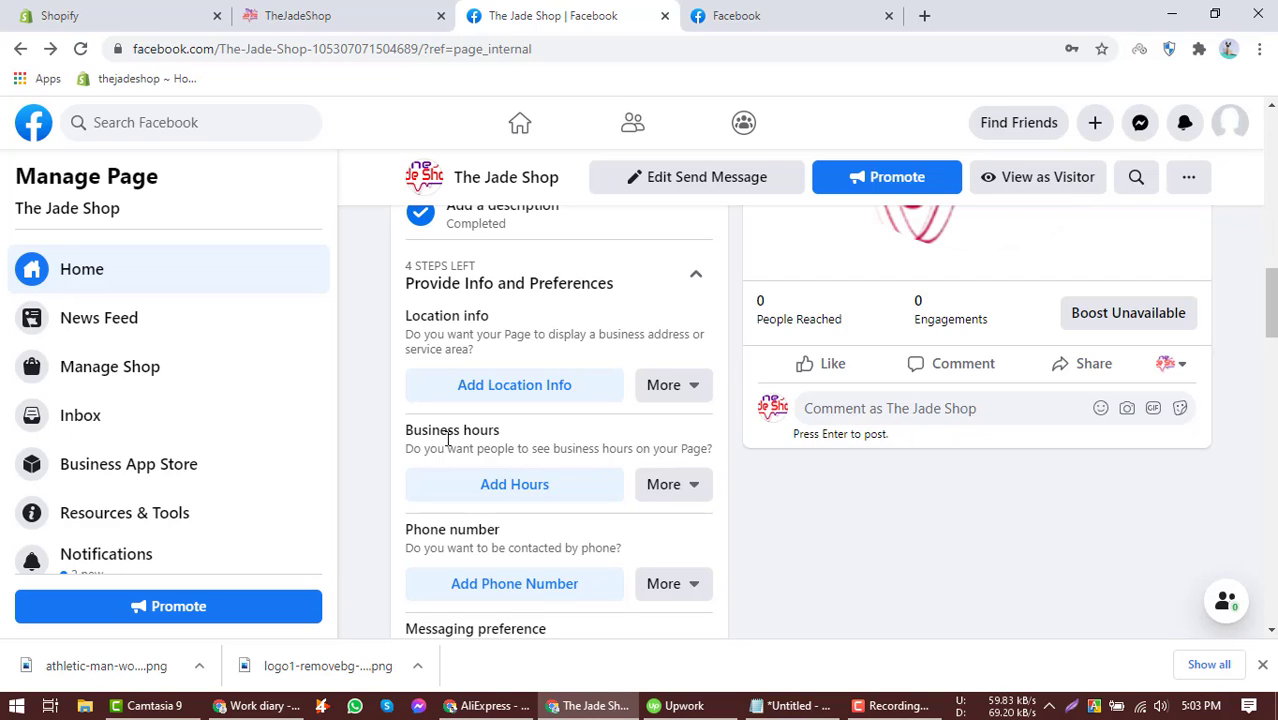
Mark location info, business hours, phone number and messaging preference as not applying to the page.
left_click(660, 392)
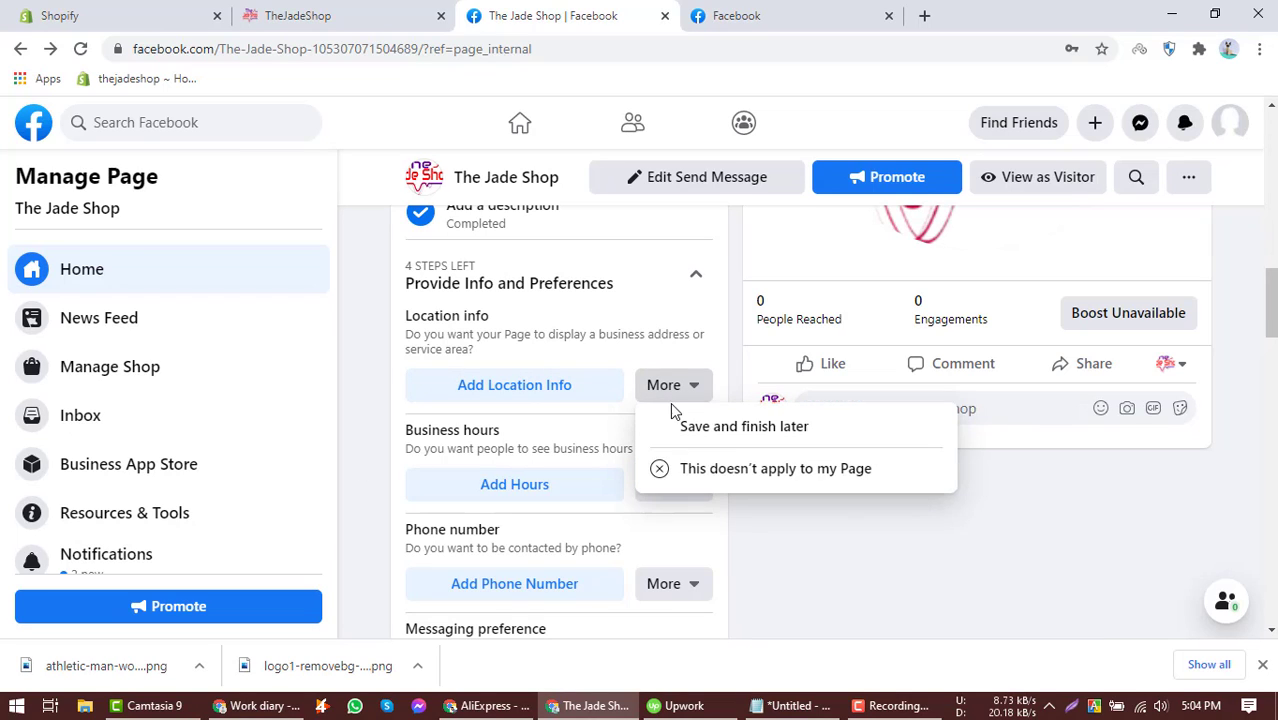
left_click(715, 476)
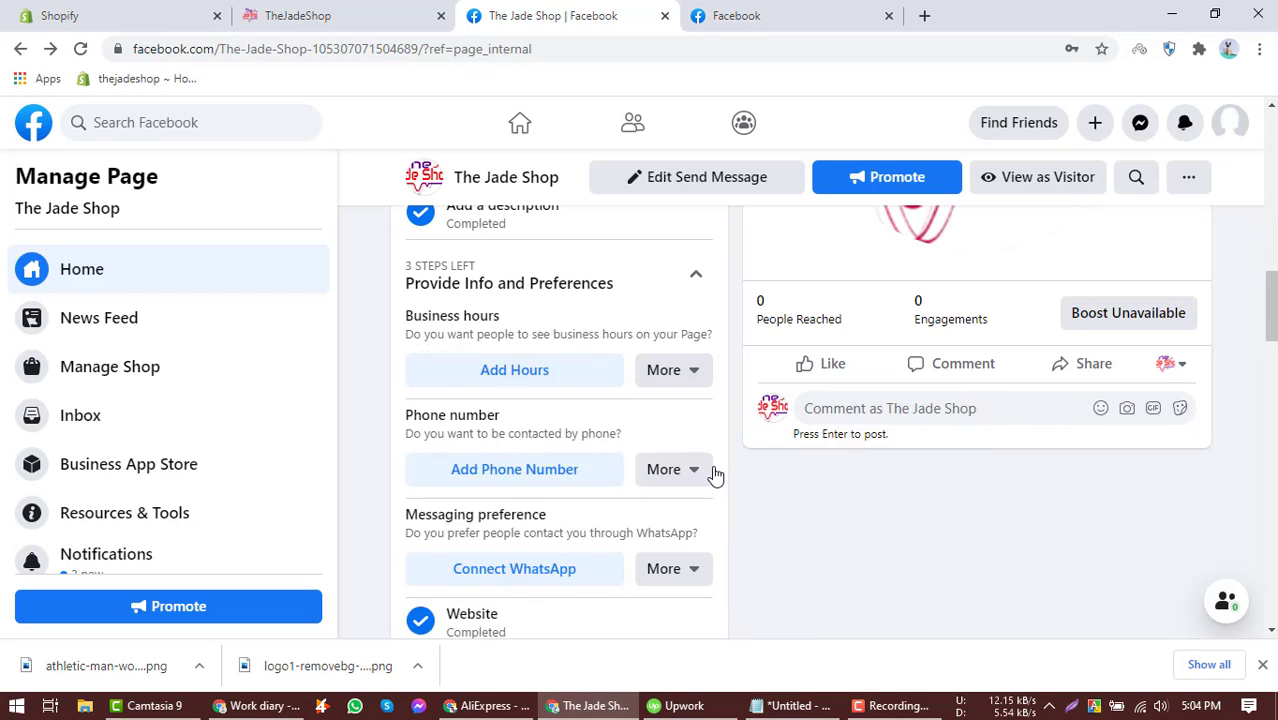
left_click(684, 380)
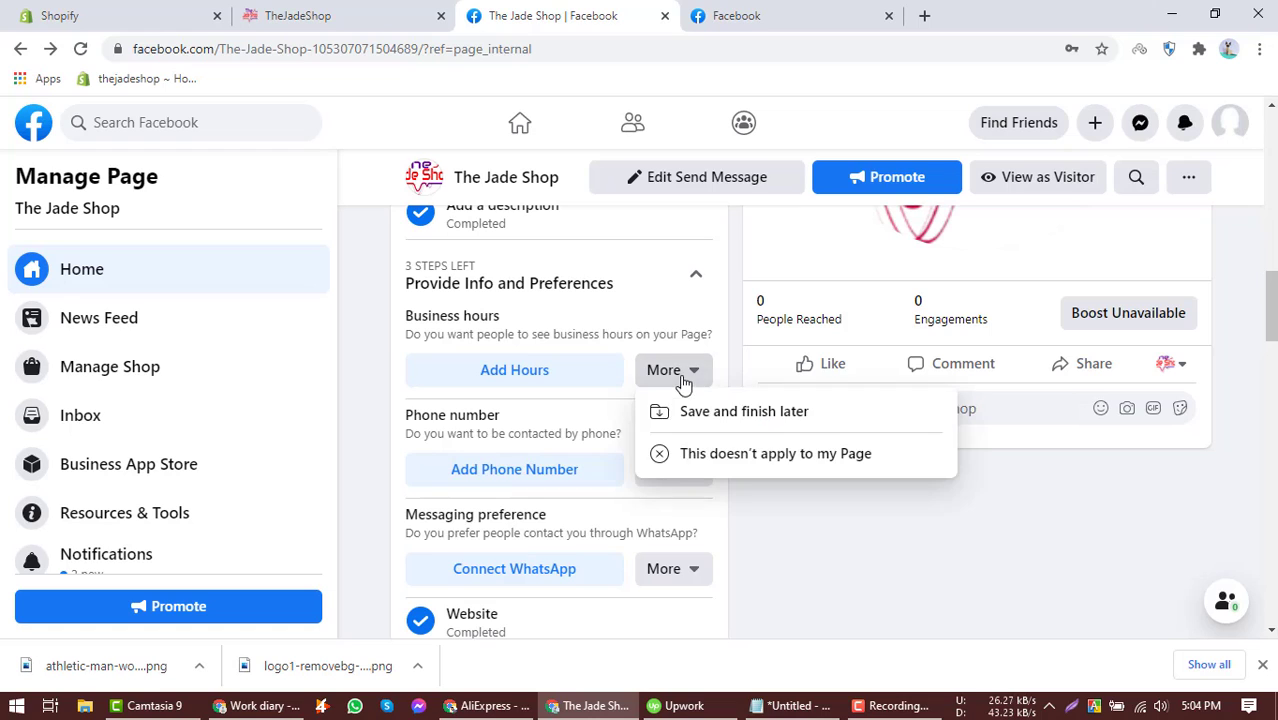
left_click(700, 457)
left_click(688, 372)
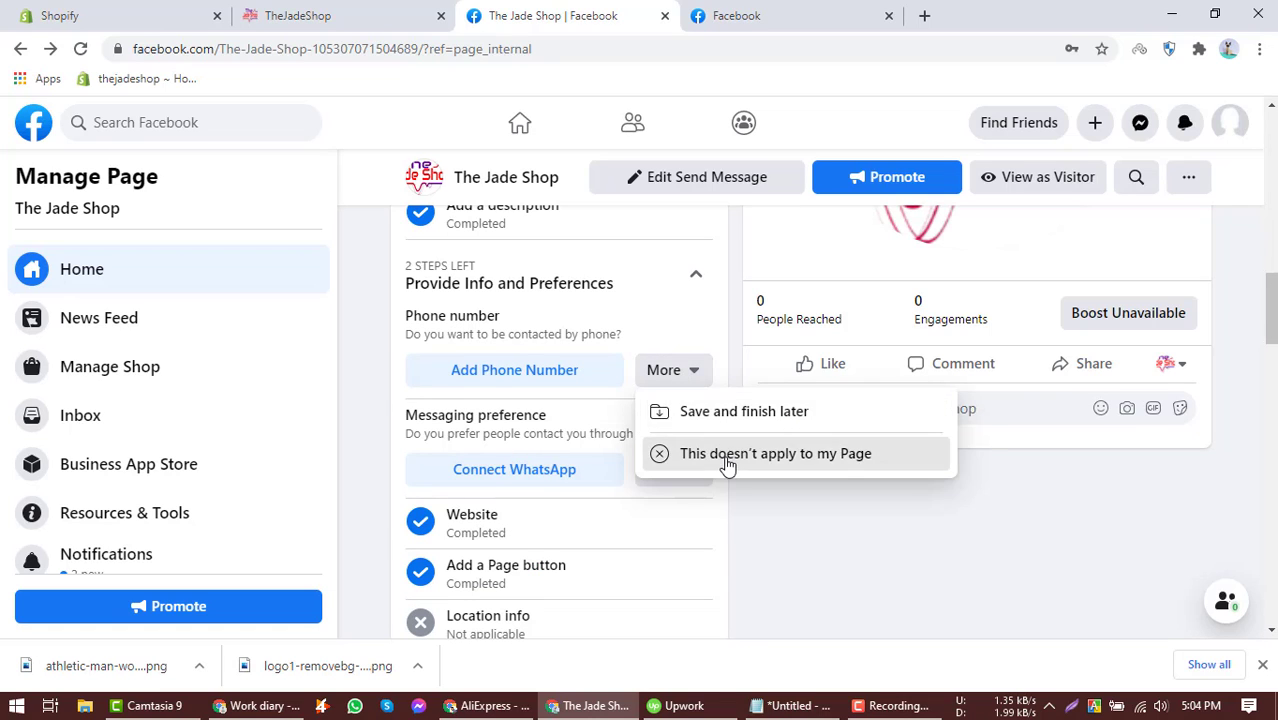
left_click(722, 455)
left_click(686, 372)
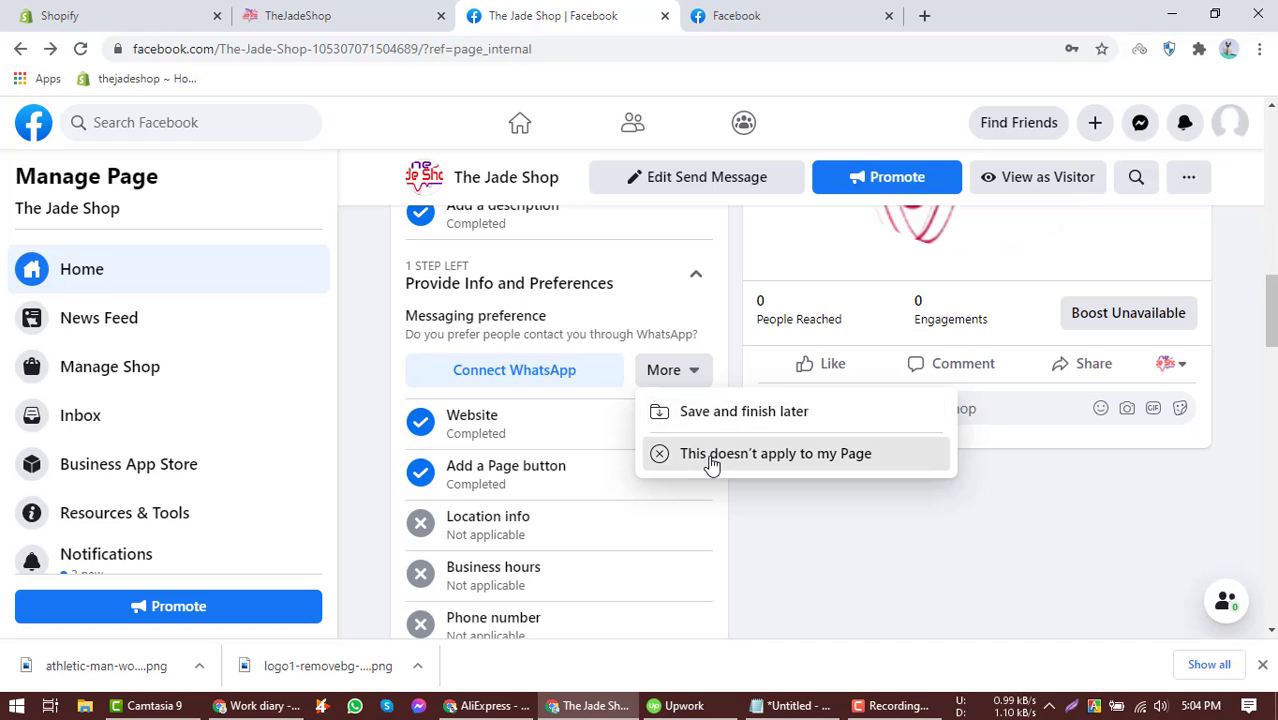
left_click(711, 457)
Expand the Introduce Your Page checklist section and review the rest of the page's home view.
scroll(625, 422, "down", 3)
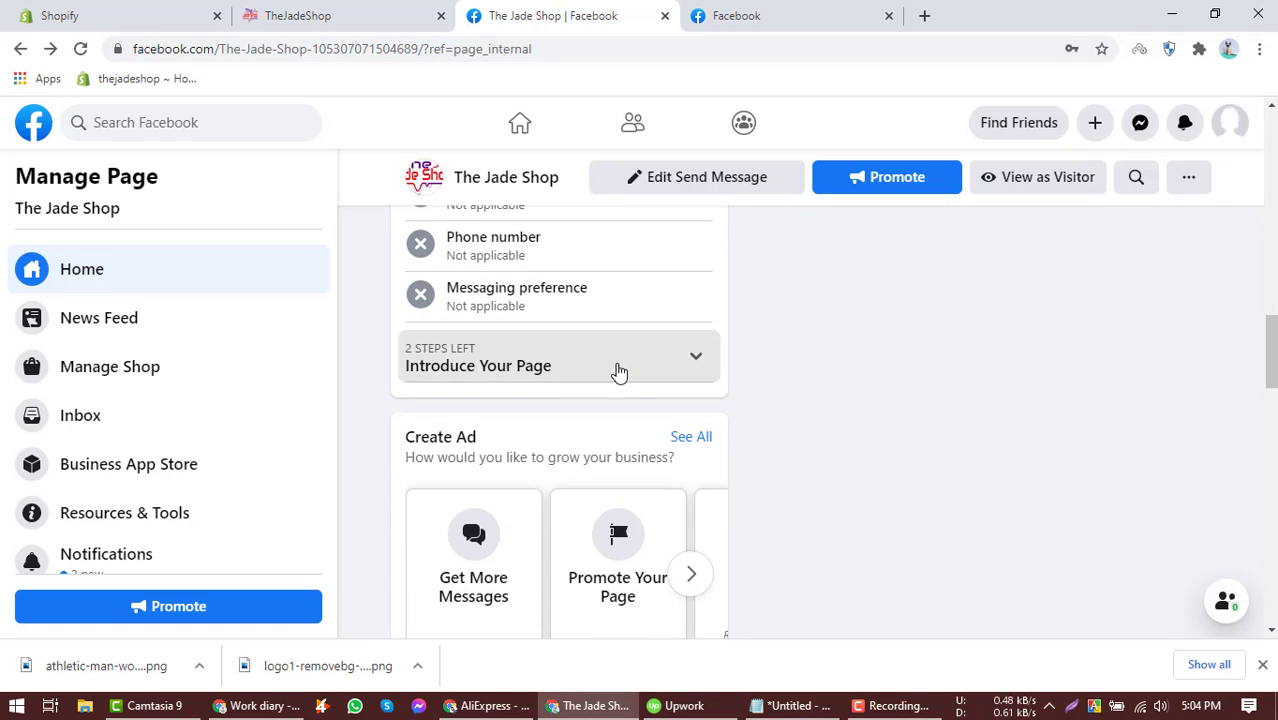
left_click(616, 371)
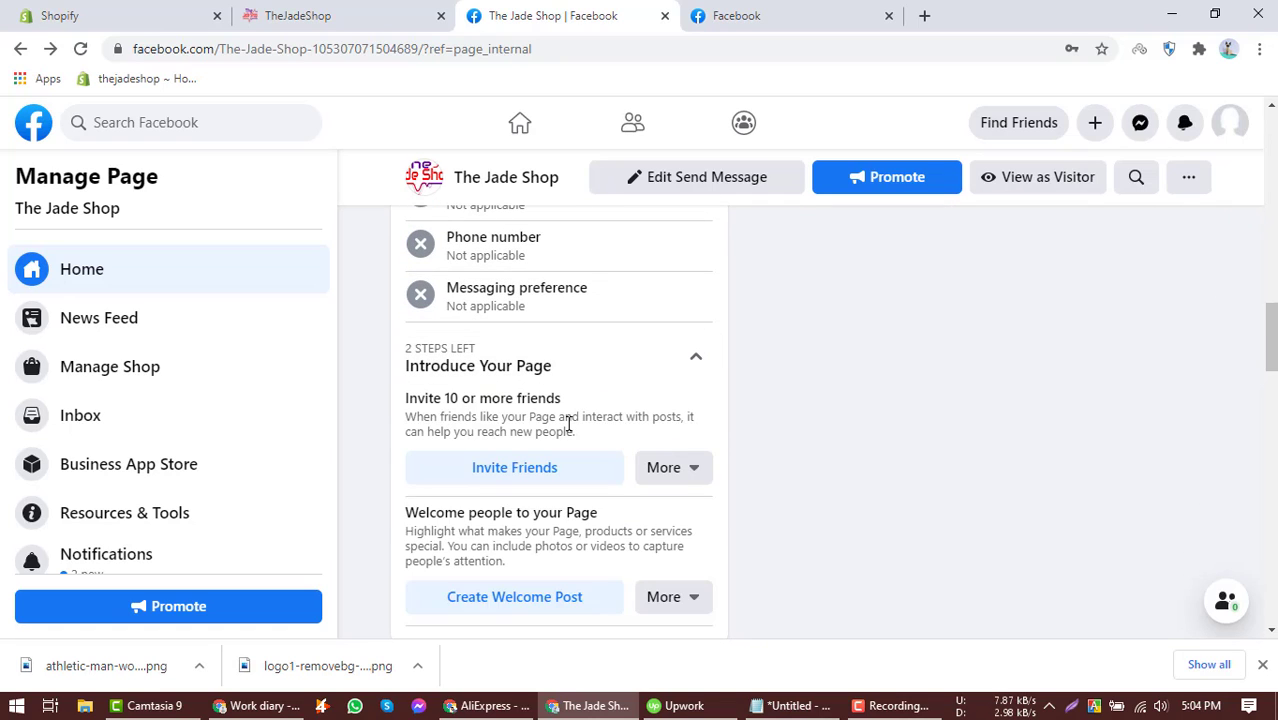
scroll(569, 425, "down", 8)
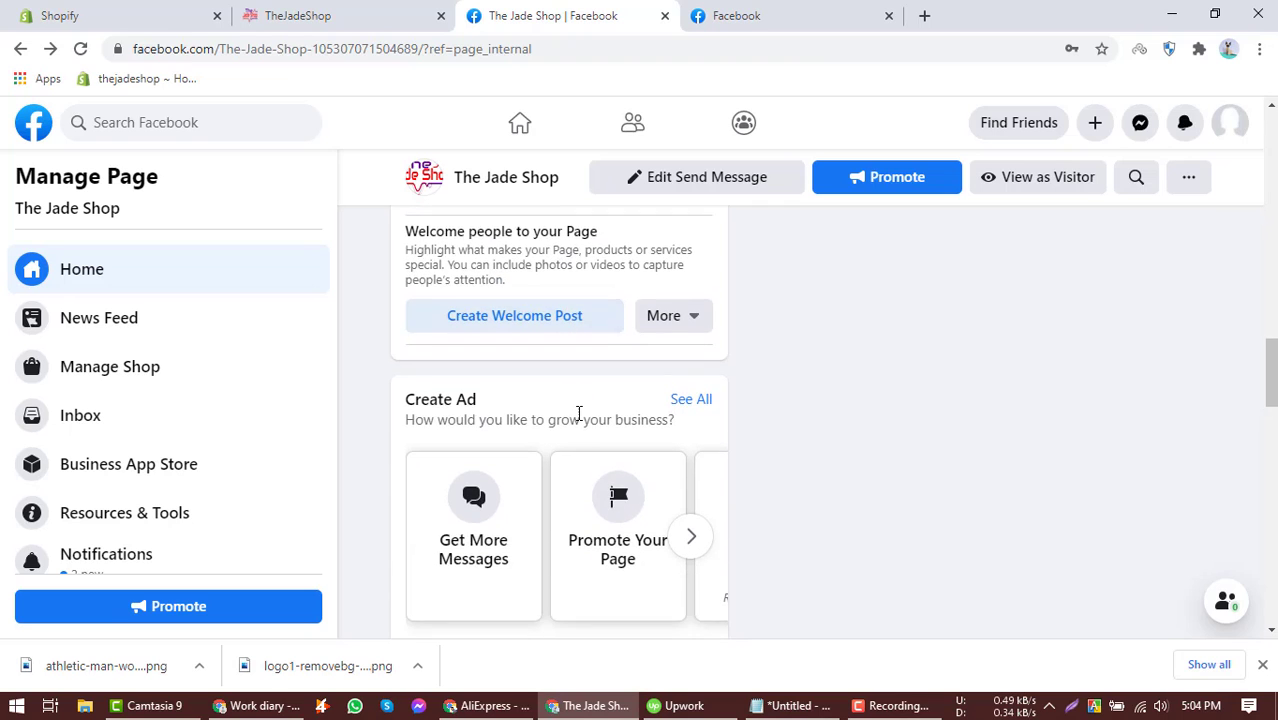
scroll(598, 391, "down", 3)
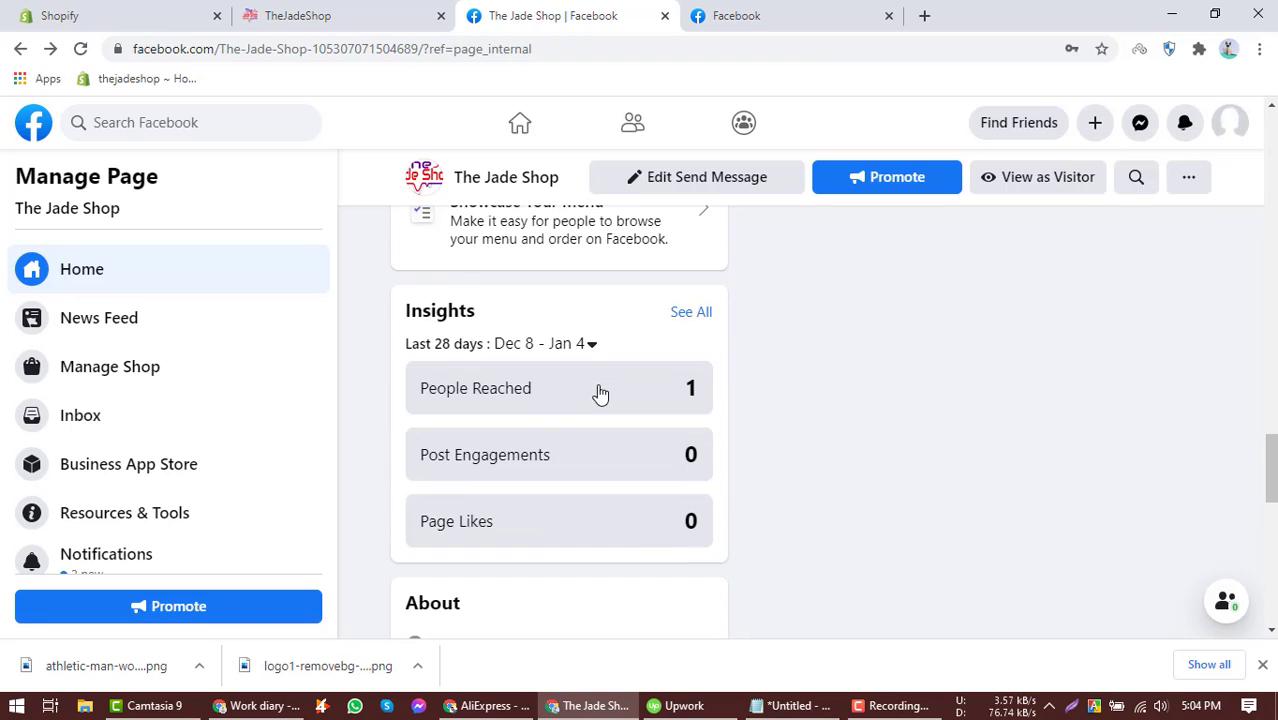
scroll(598, 391, "up", 7)
scroll(598, 391, "up", 2)
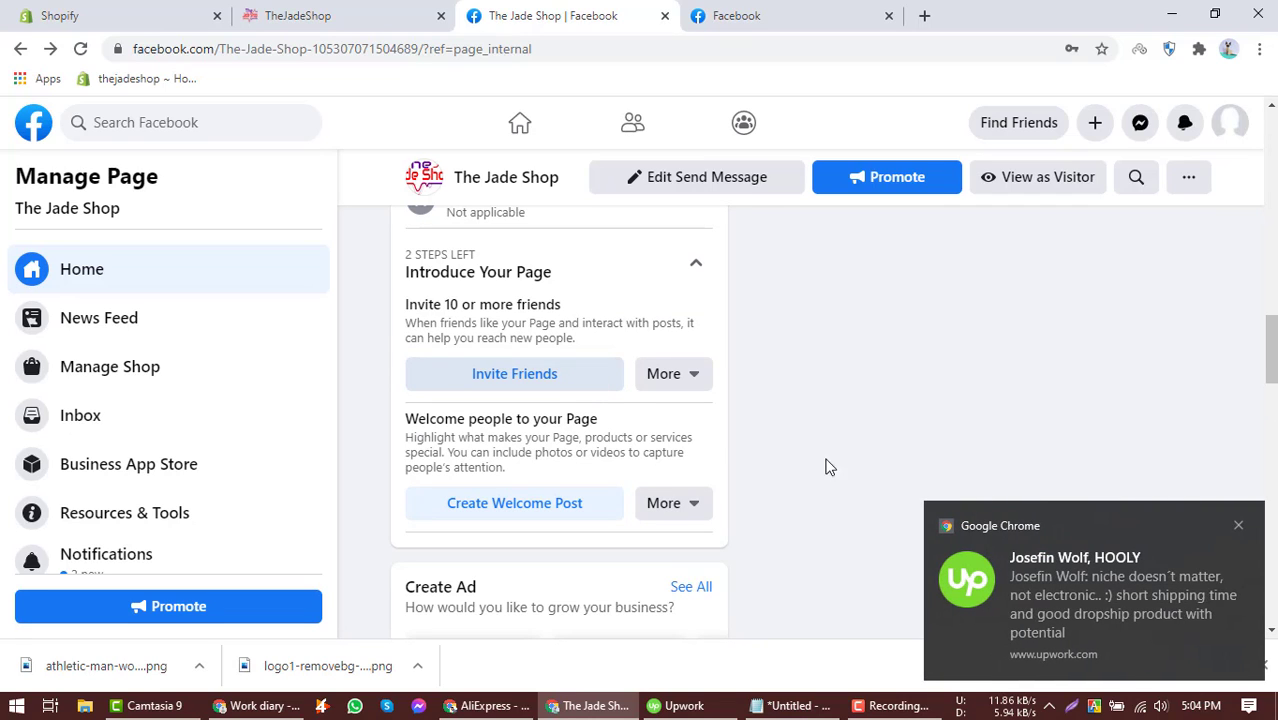
left_click(1239, 526)
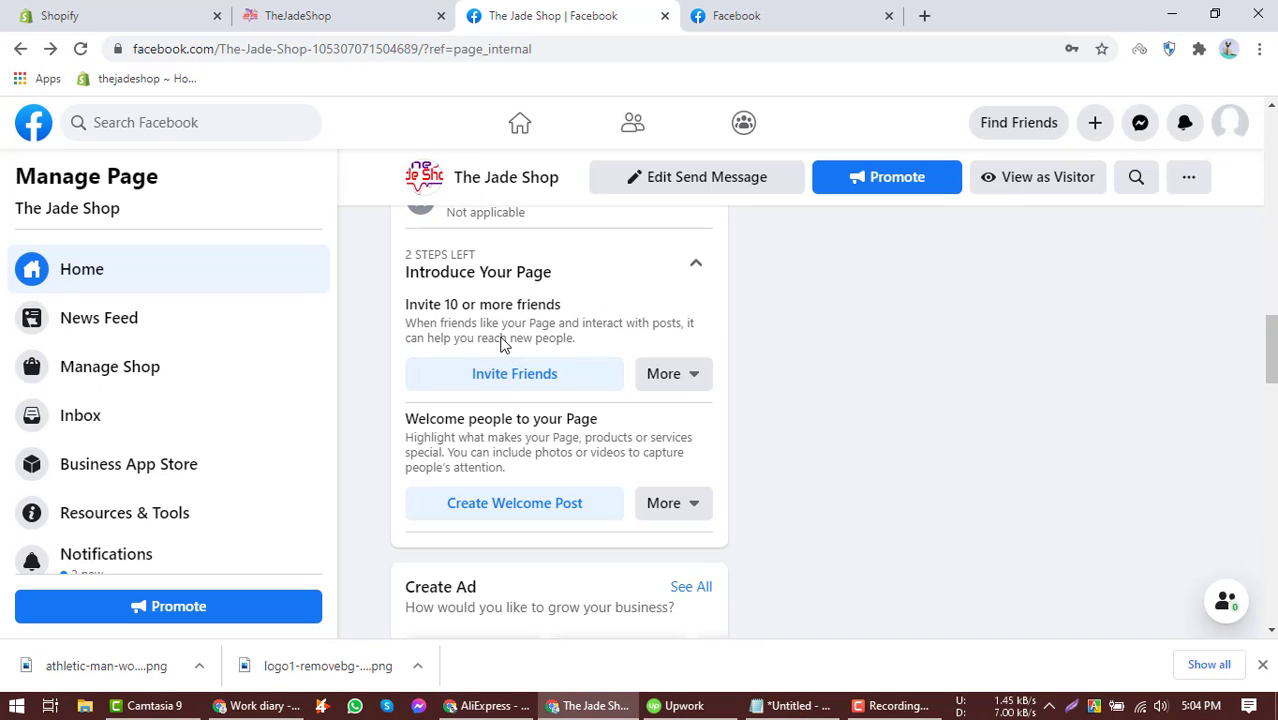
scroll(448, 357, "up", 10)
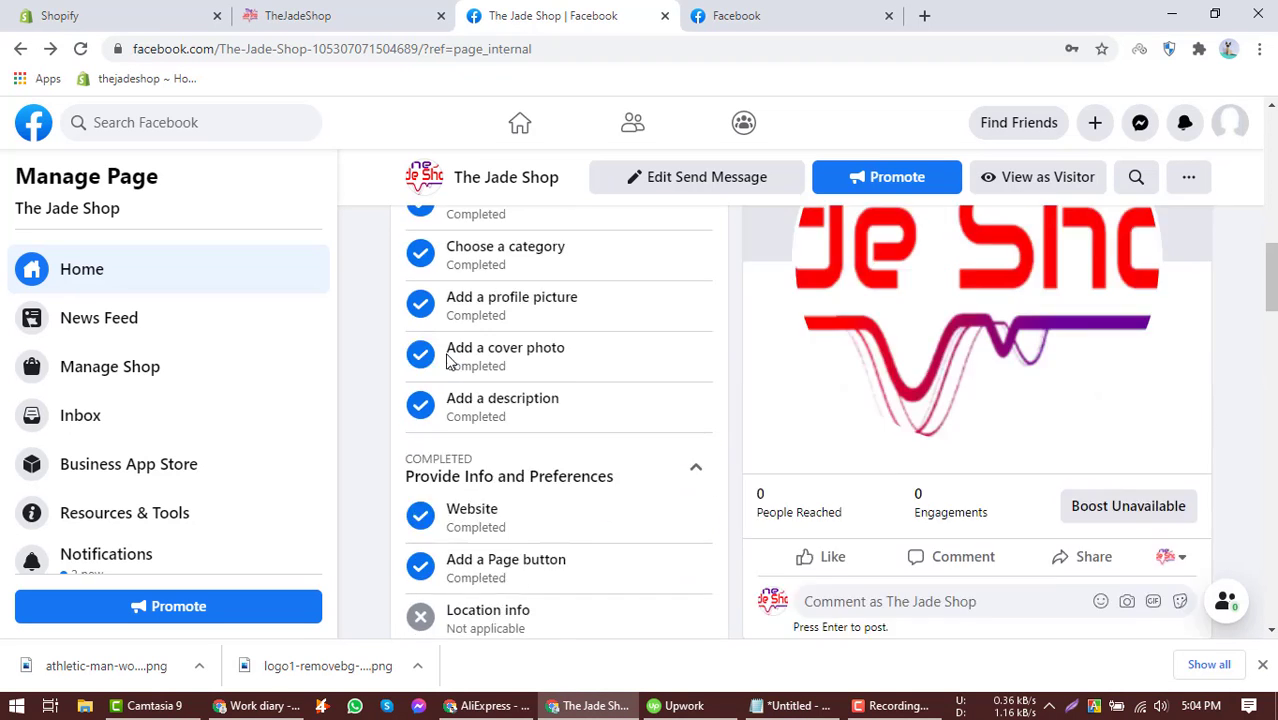
scroll(448, 362, "down", 3)
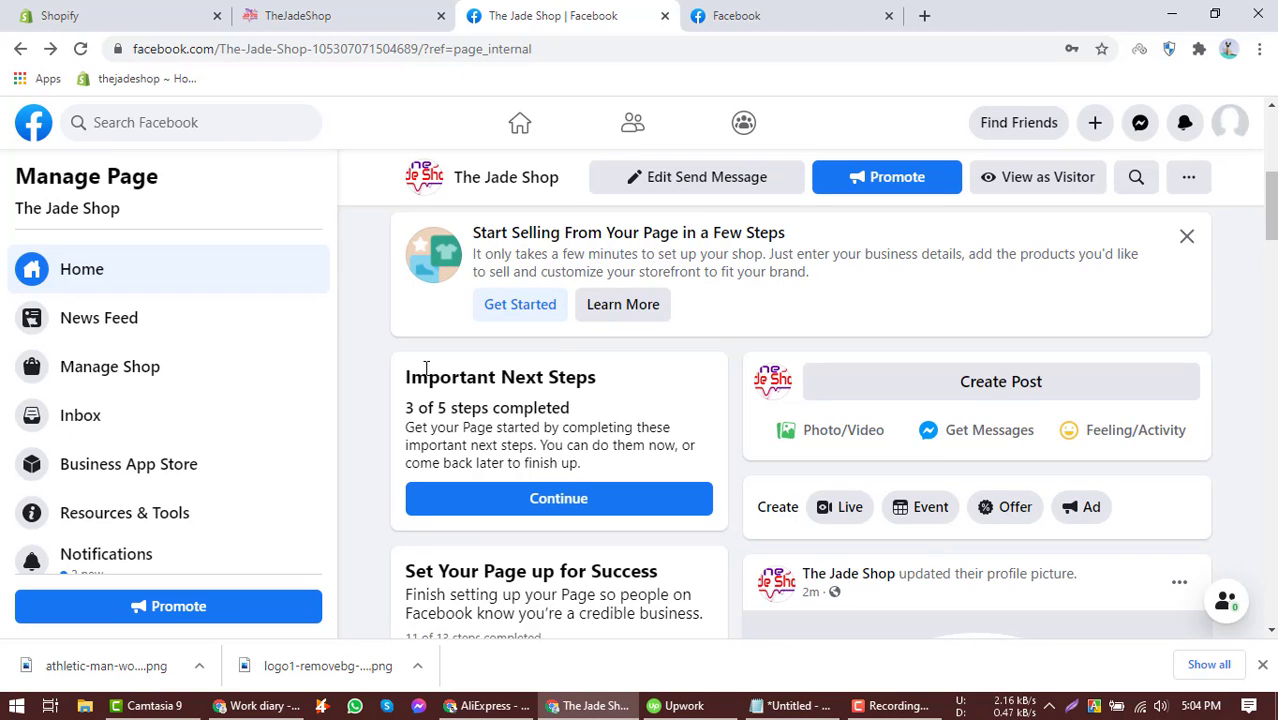
scroll(427, 367, "down", 4)
scroll(428, 371, "up", 8)
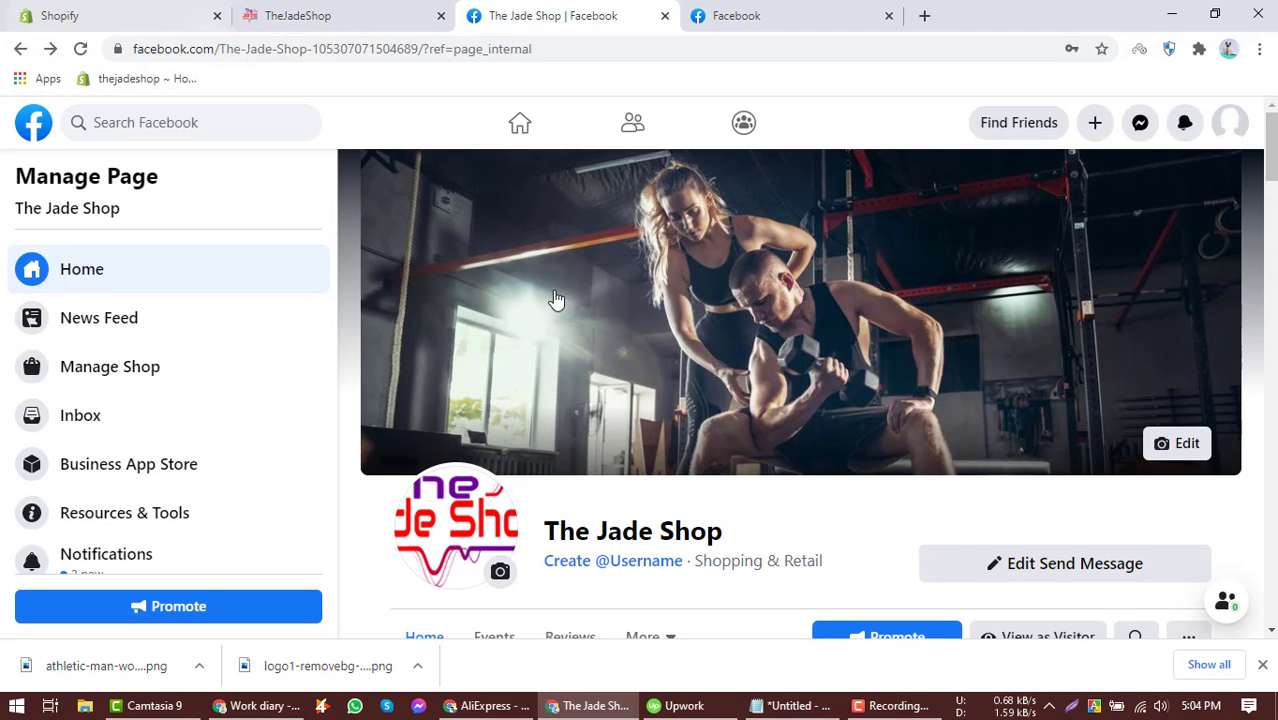
scroll(595, 310, "down", 4)
scroll(587, 297, "up", 4)
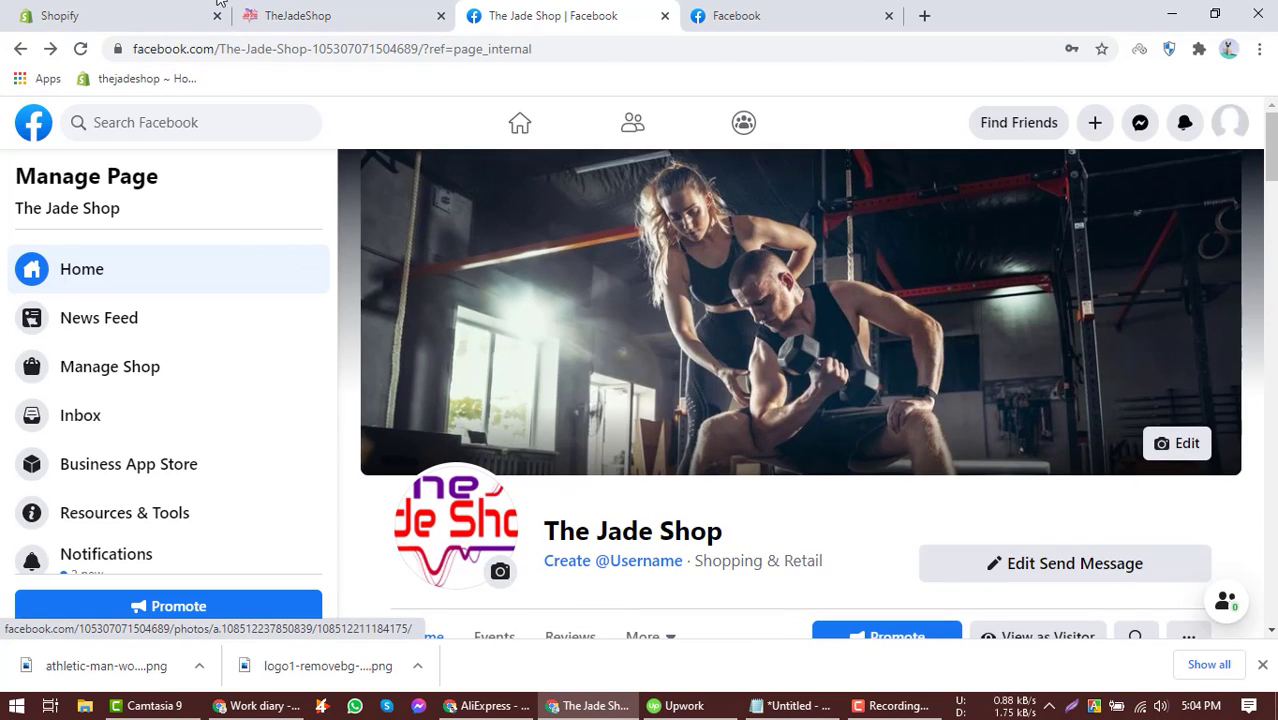
Switch to the Shopify admin and browse the available options in the Add sales channel dialog.
left_click(148, 12)
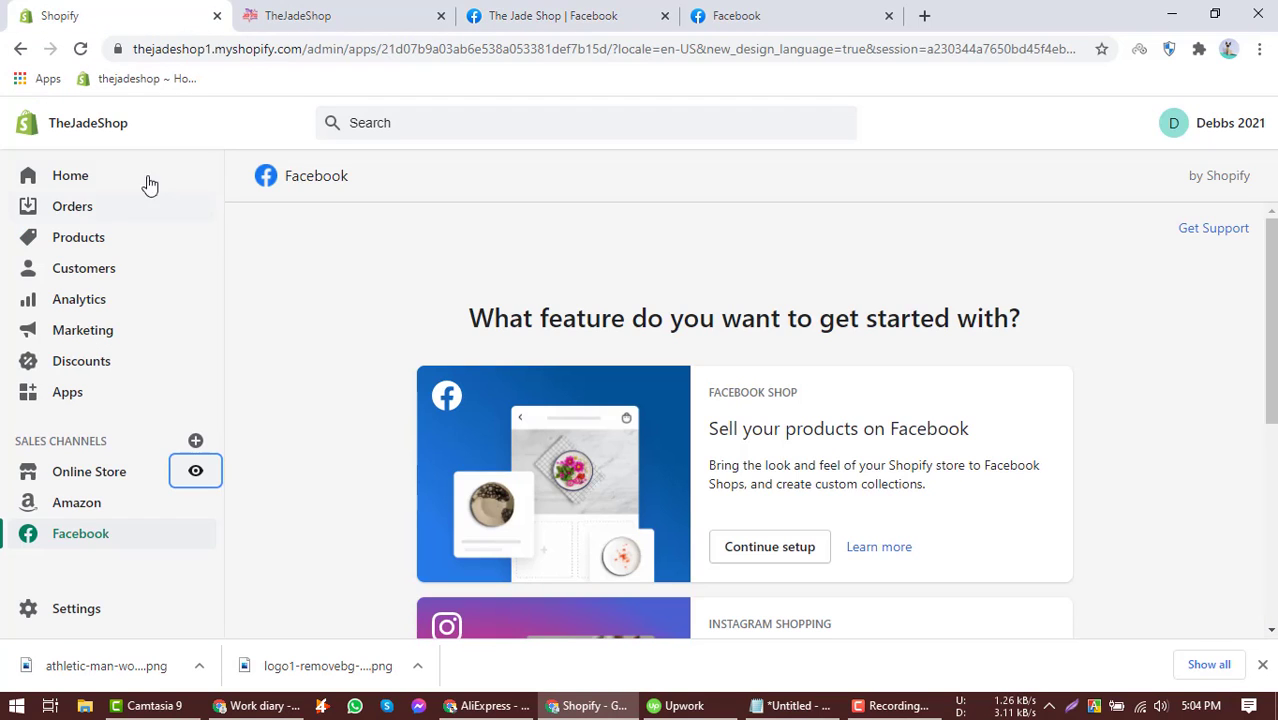
left_click(106, 186)
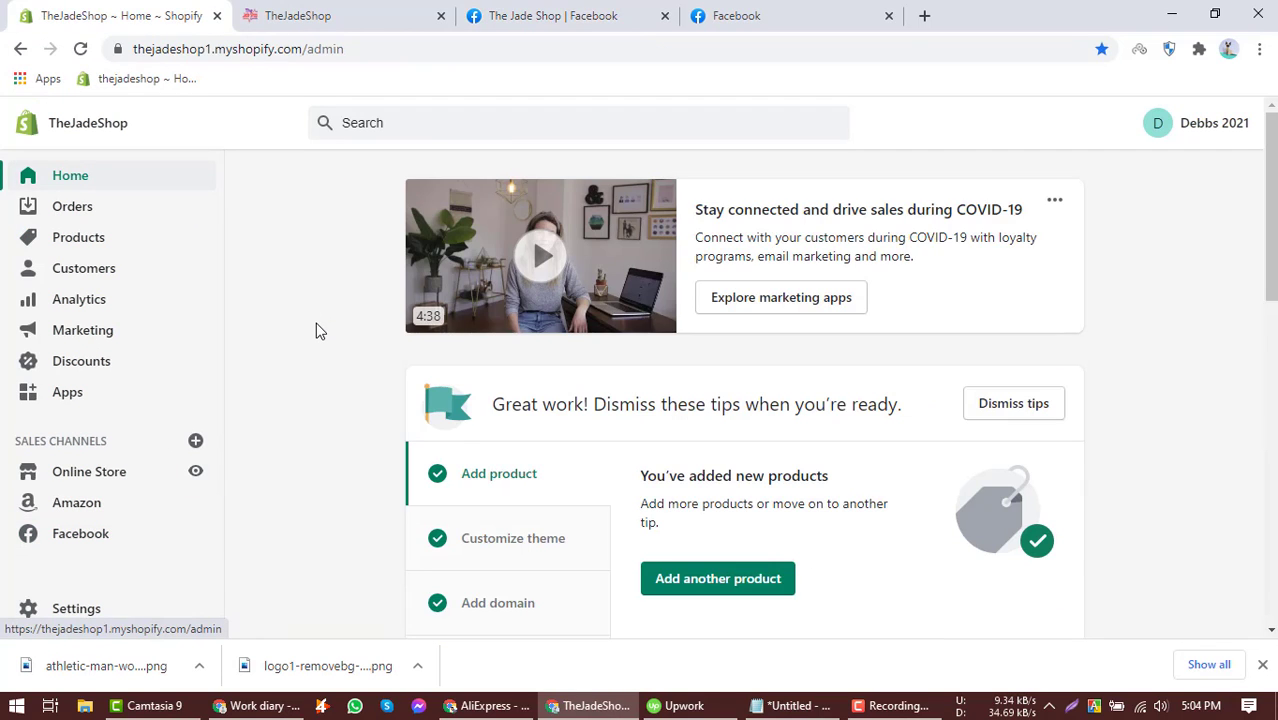
scroll(316, 331, "down", 10)
scroll(316, 331, "up", 8)
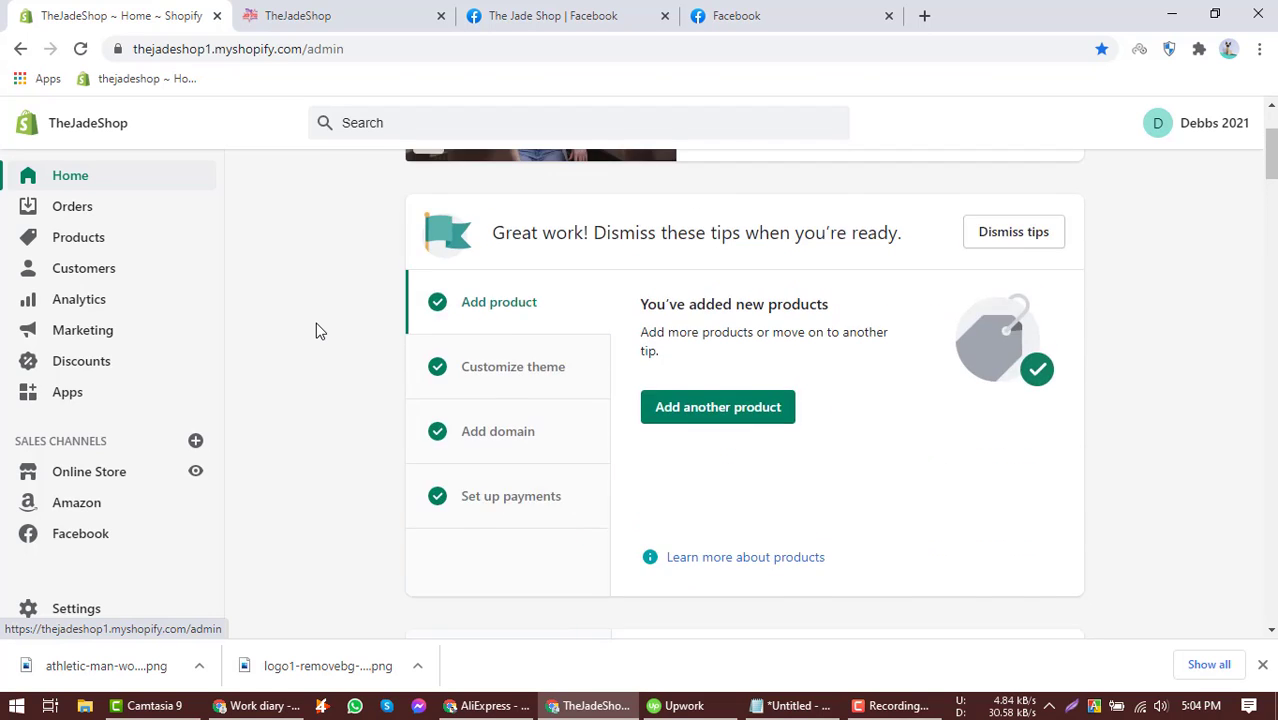
left_click(196, 443)
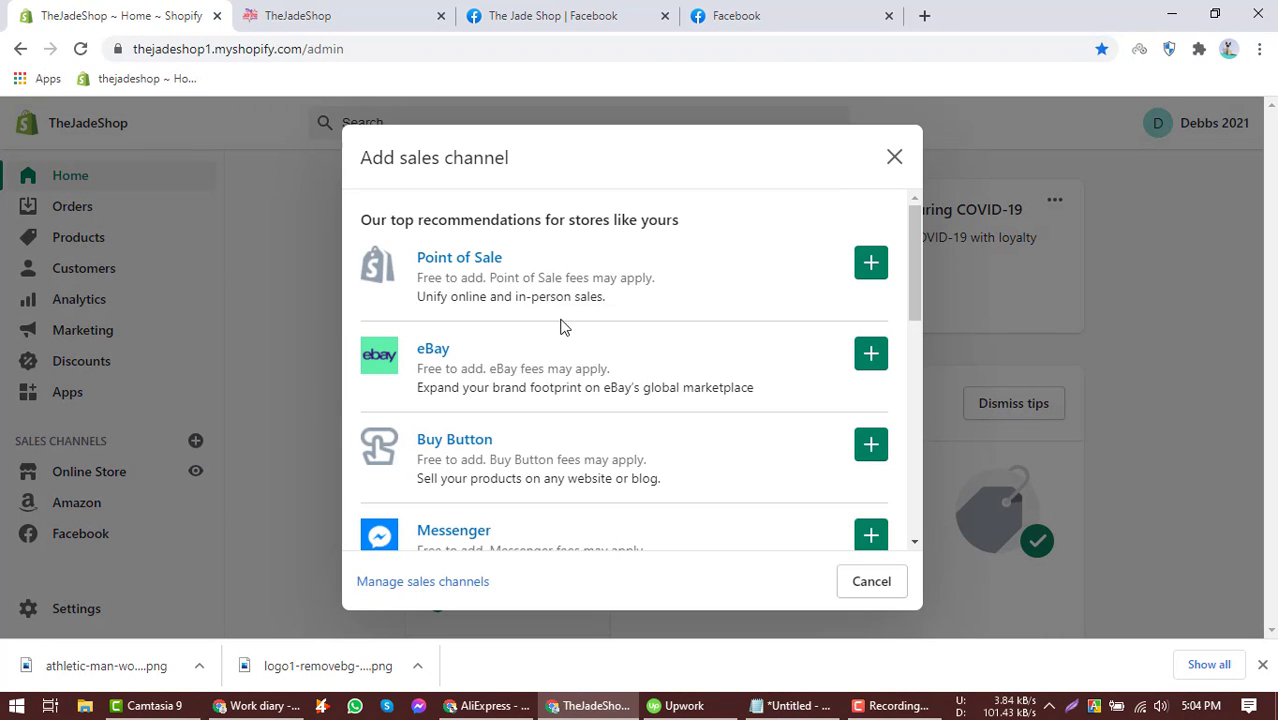
scroll(561, 325, "down", 2)
scroll(561, 325, "down", 5)
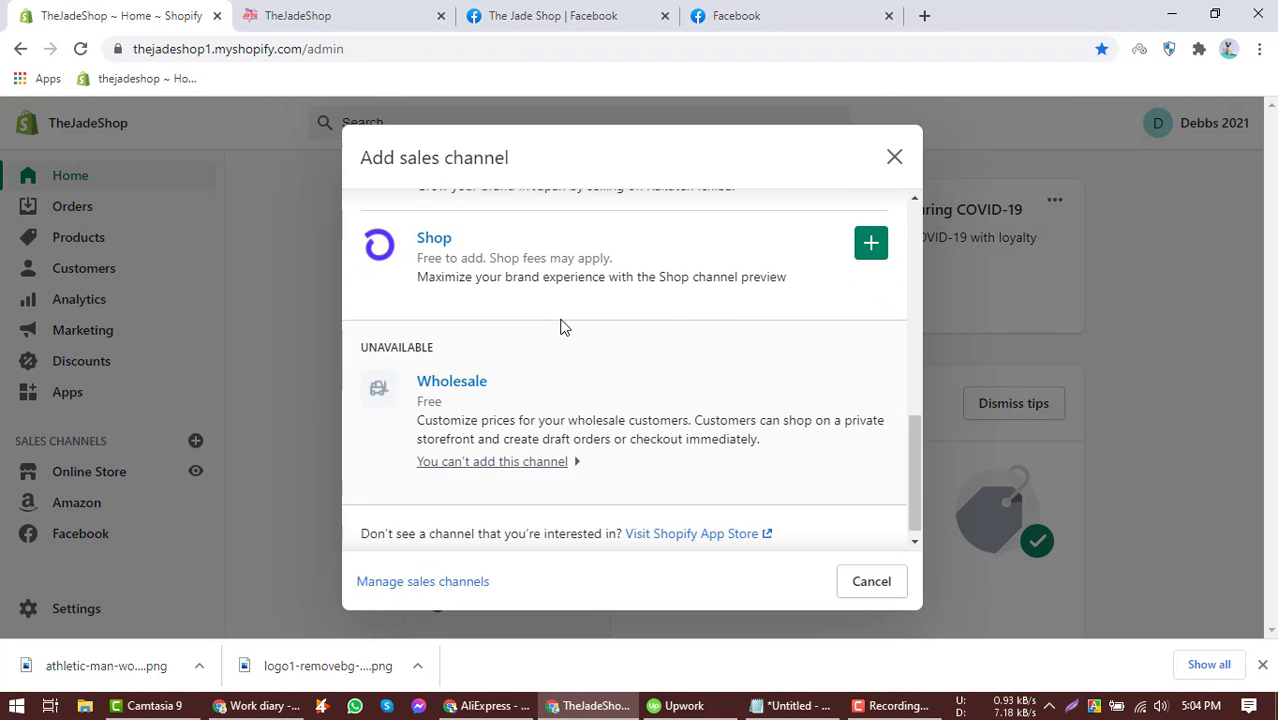
scroll(565, 330, "up", 5)
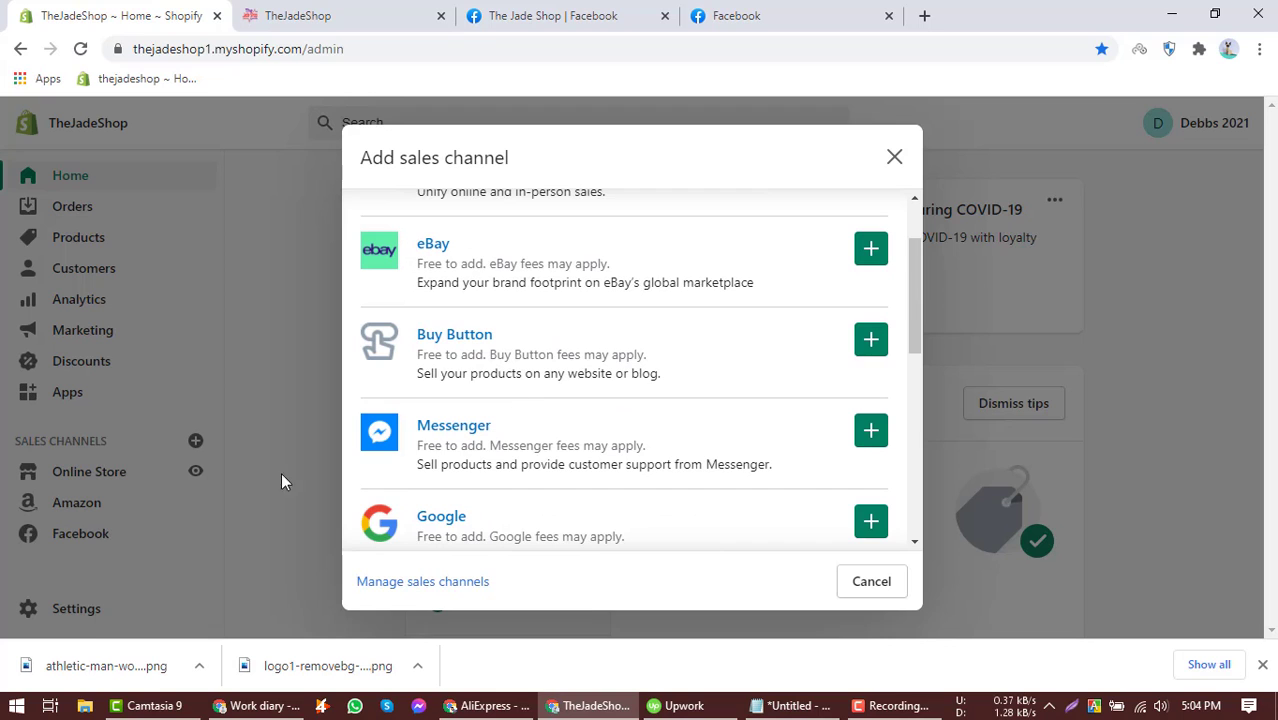
scroll(605, 370, "up", 1)
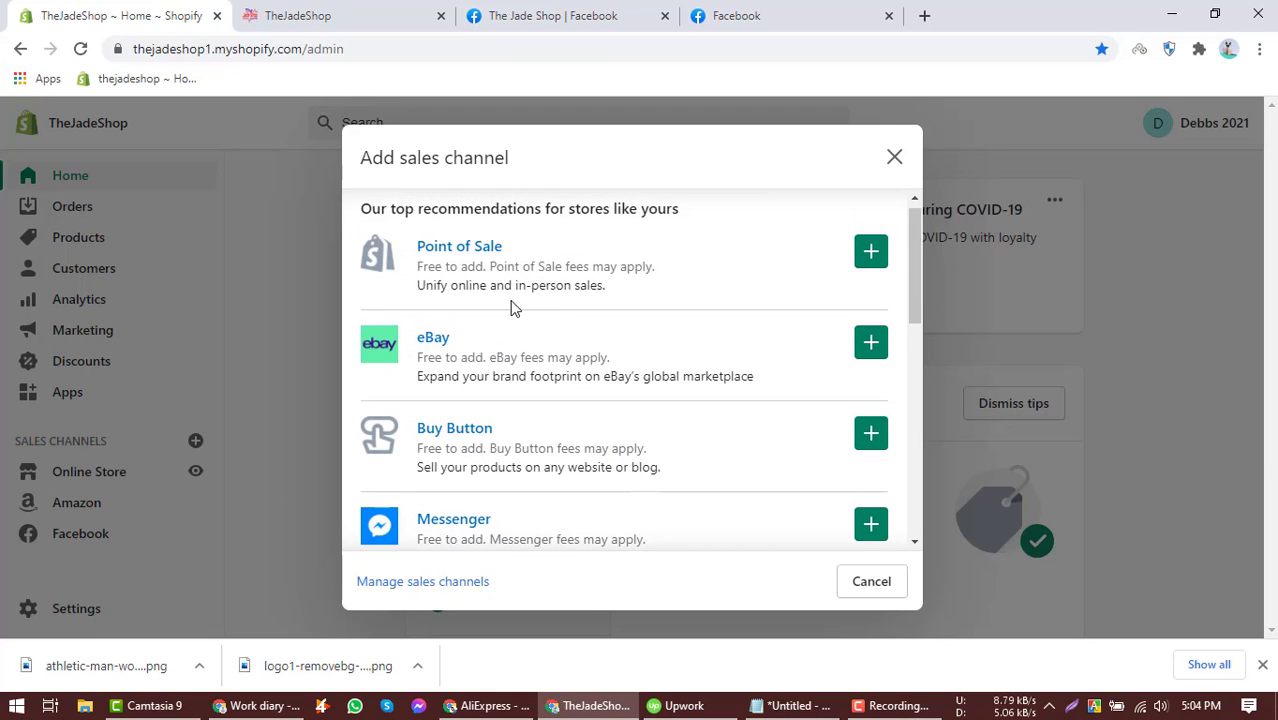
scroll(460, 340, "down", 2)
scroll(491, 385, "down", 1)
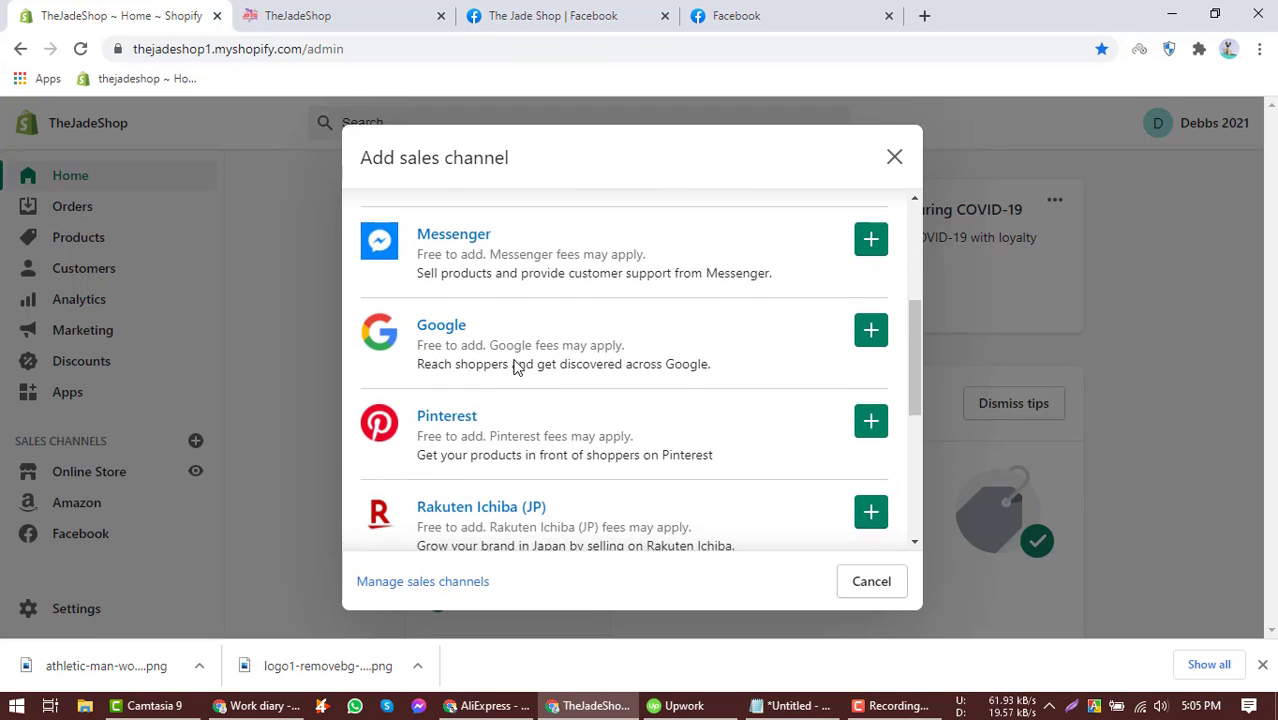
scroll(513, 365, "down", 3)
scroll(588, 354, "down", 1)
scroll(660, 330, "up", 3)
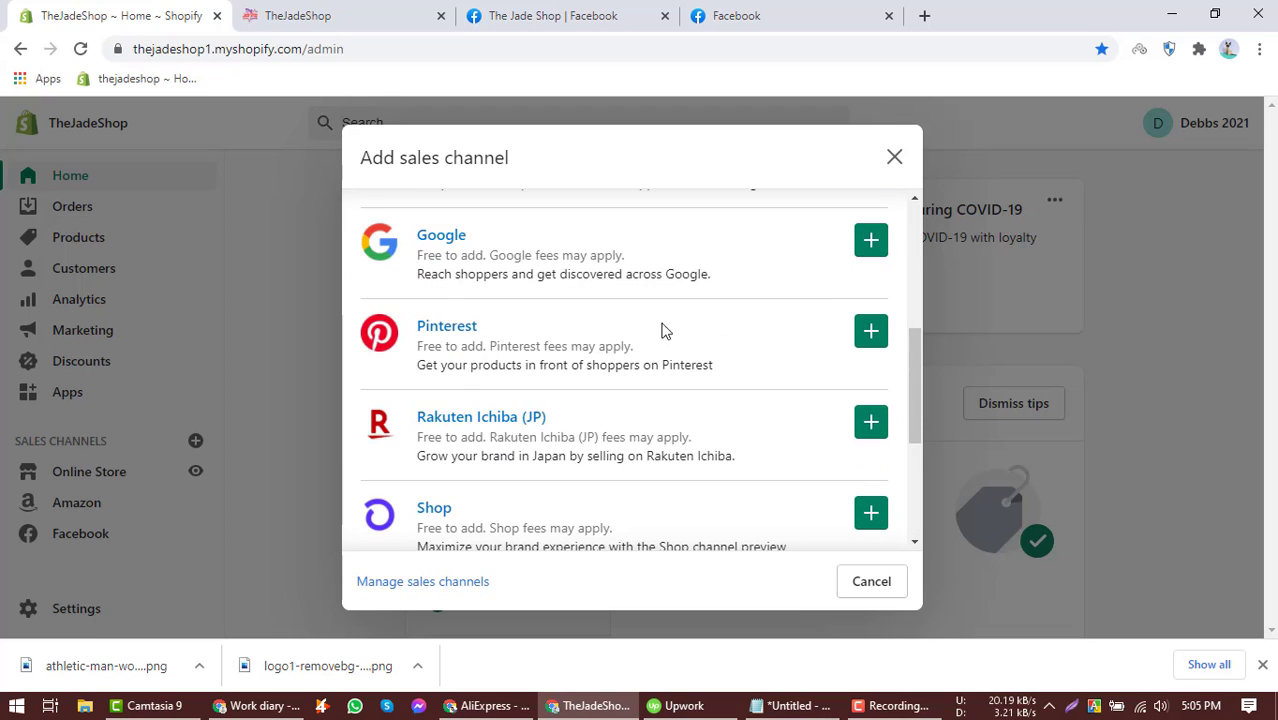
left_click(895, 158)
Open the Facebook sales channel and continue setup of the Facebook Shop feature.
left_click(120, 539)
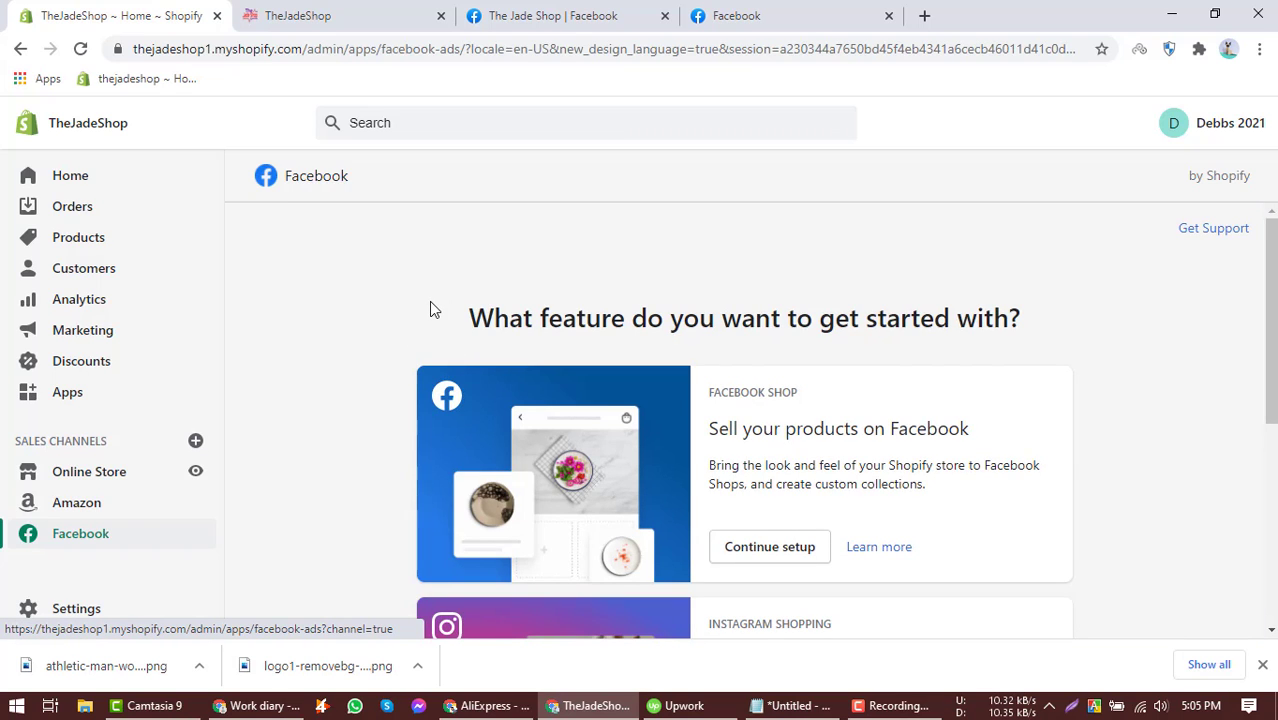
scroll(429, 301, "down", 4)
scroll(429, 301, "up", 4)
scroll(693, 360, "down", 1)
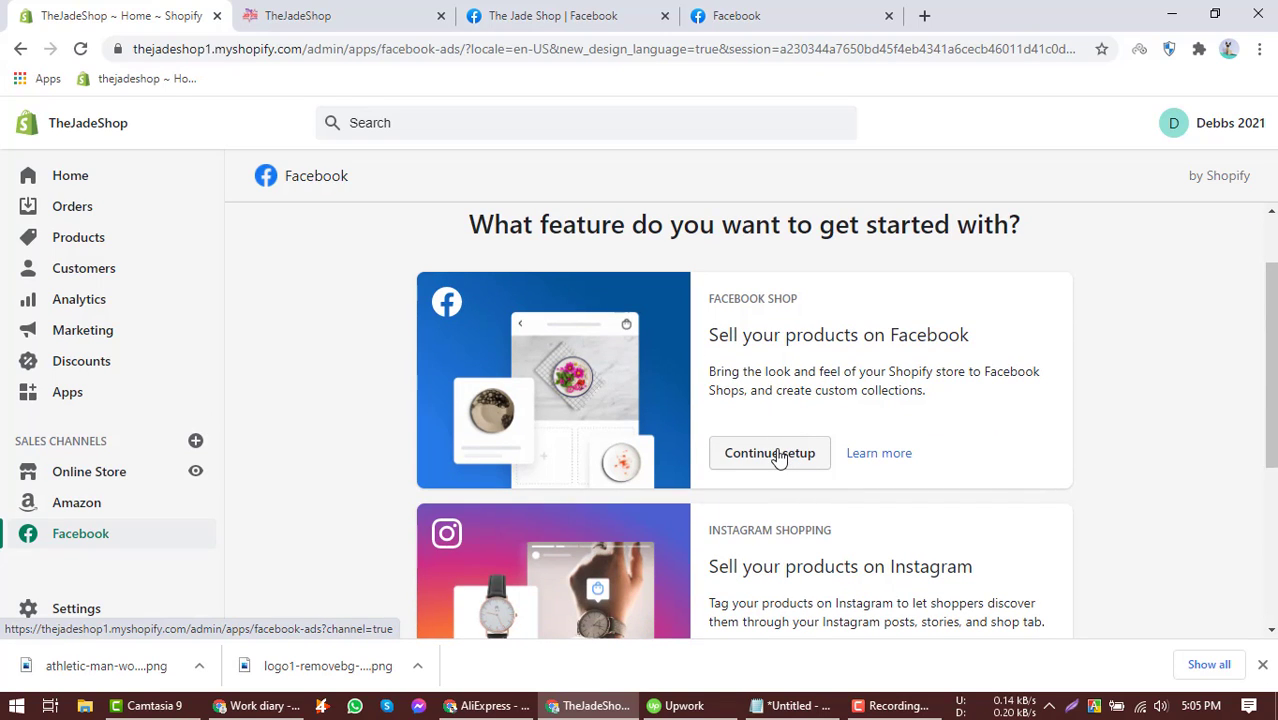
left_click(778, 456)
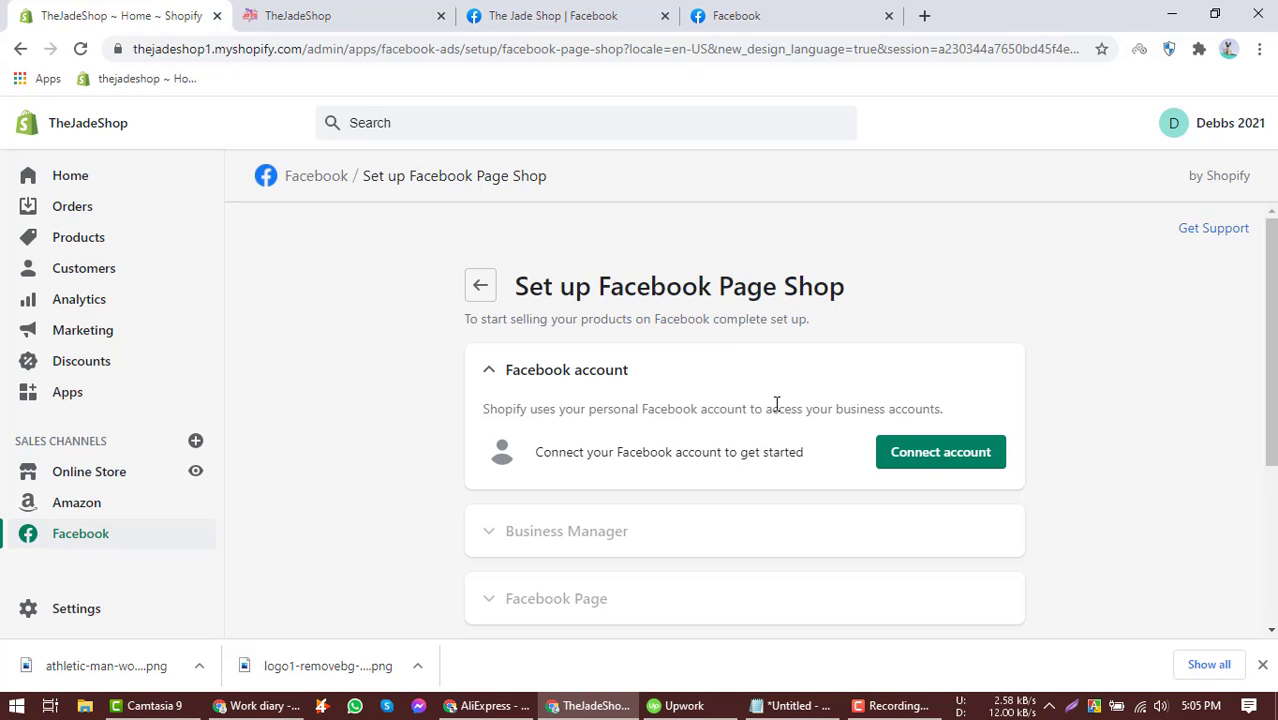
Connect the Facebook account, re-entering the account password and approving Shopify's requested permissions.
left_click(941, 456)
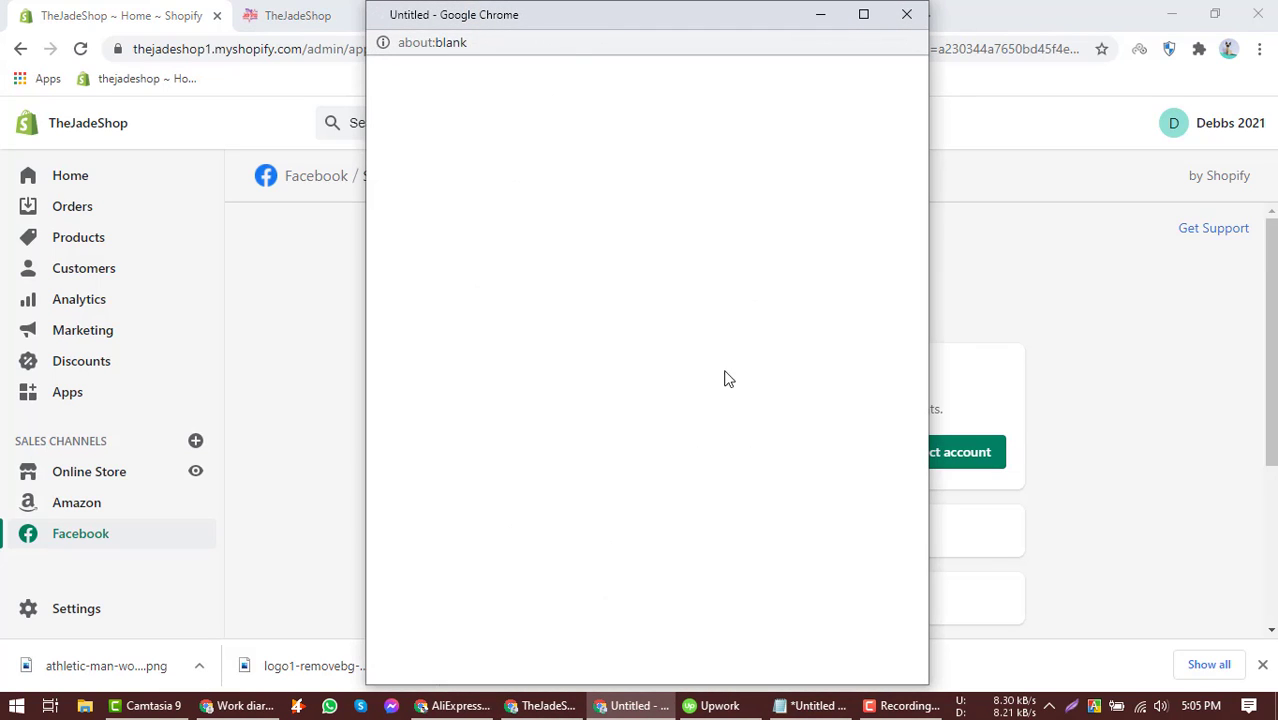
left_click(660, 250)
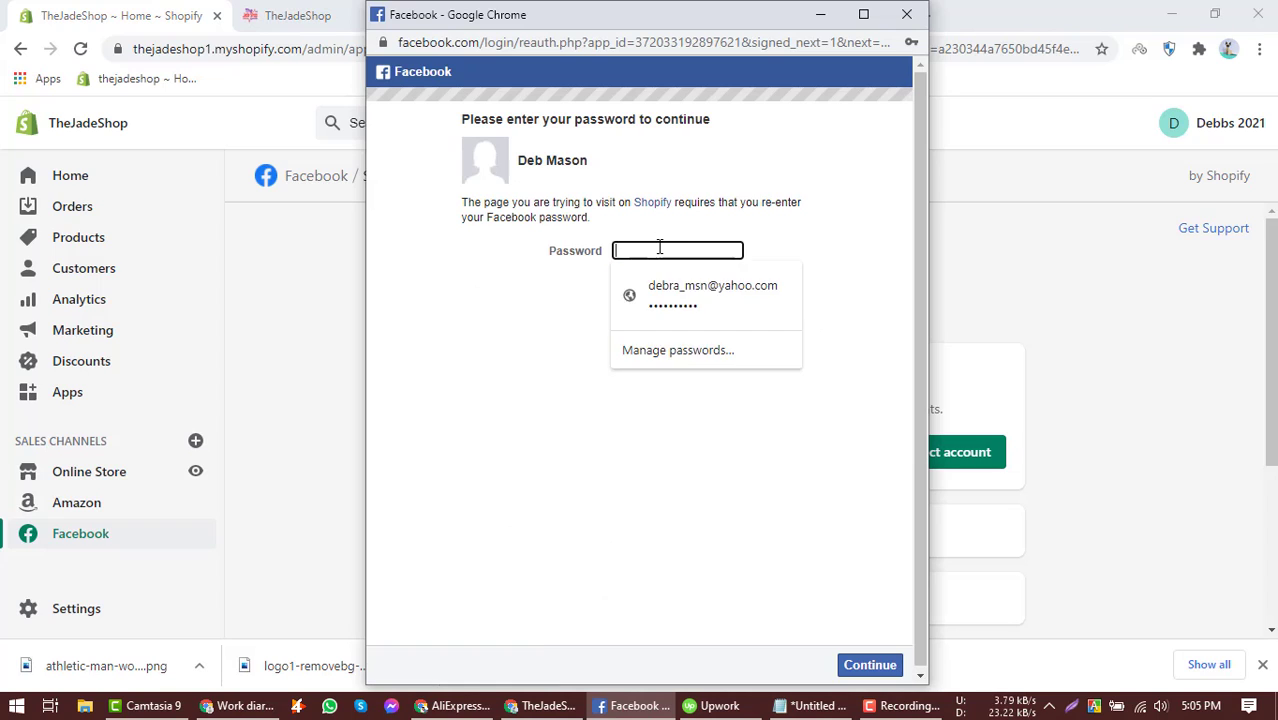
left_click(668, 289)
left_click(869, 665)
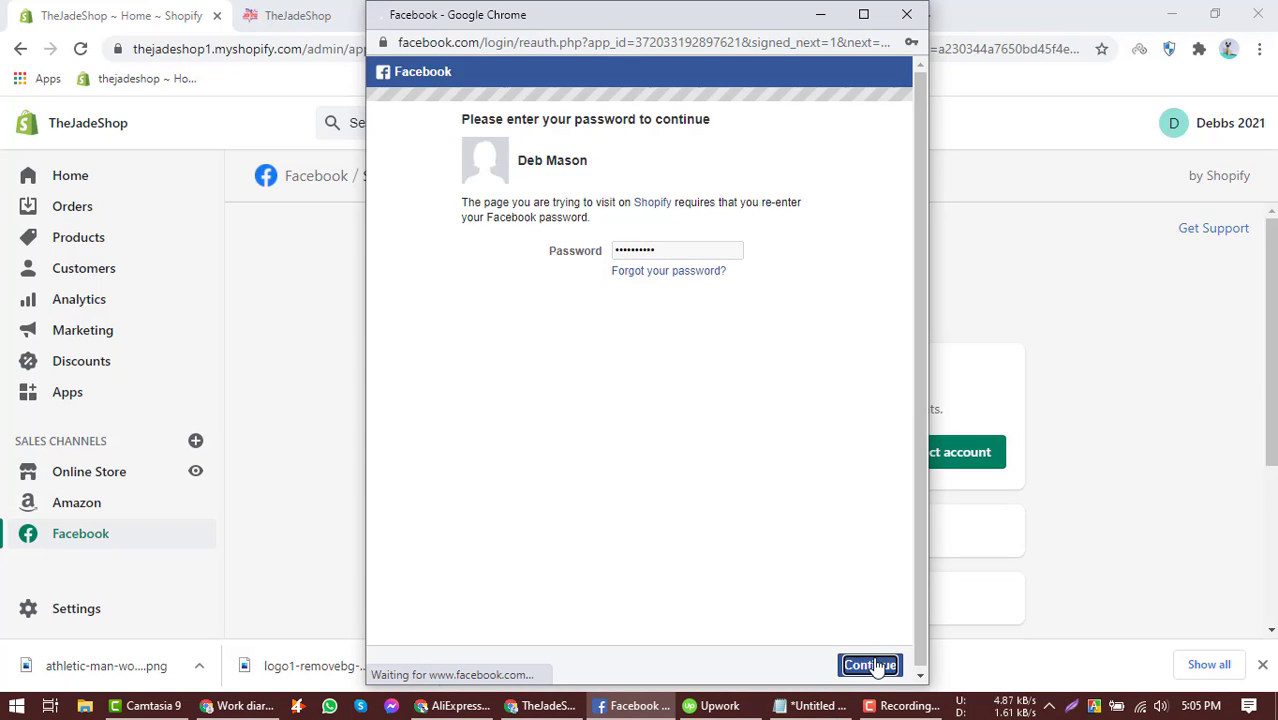
left_click(651, 373)
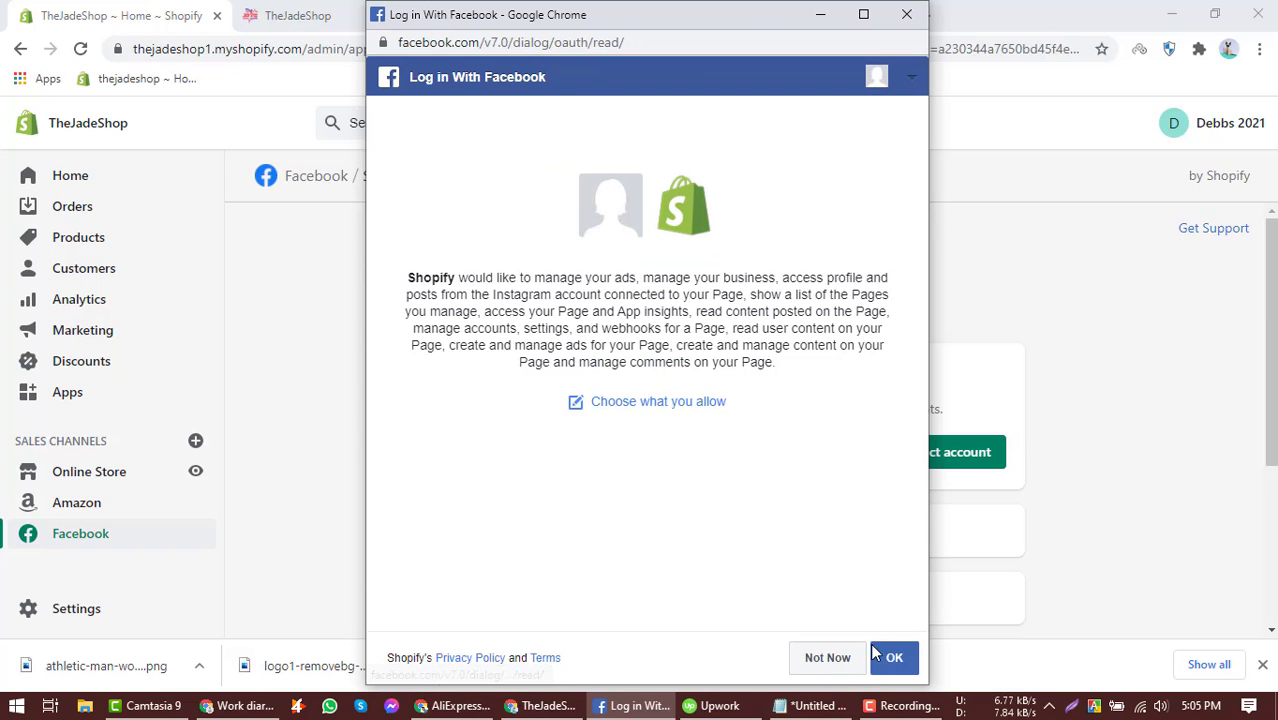
left_click(885, 666)
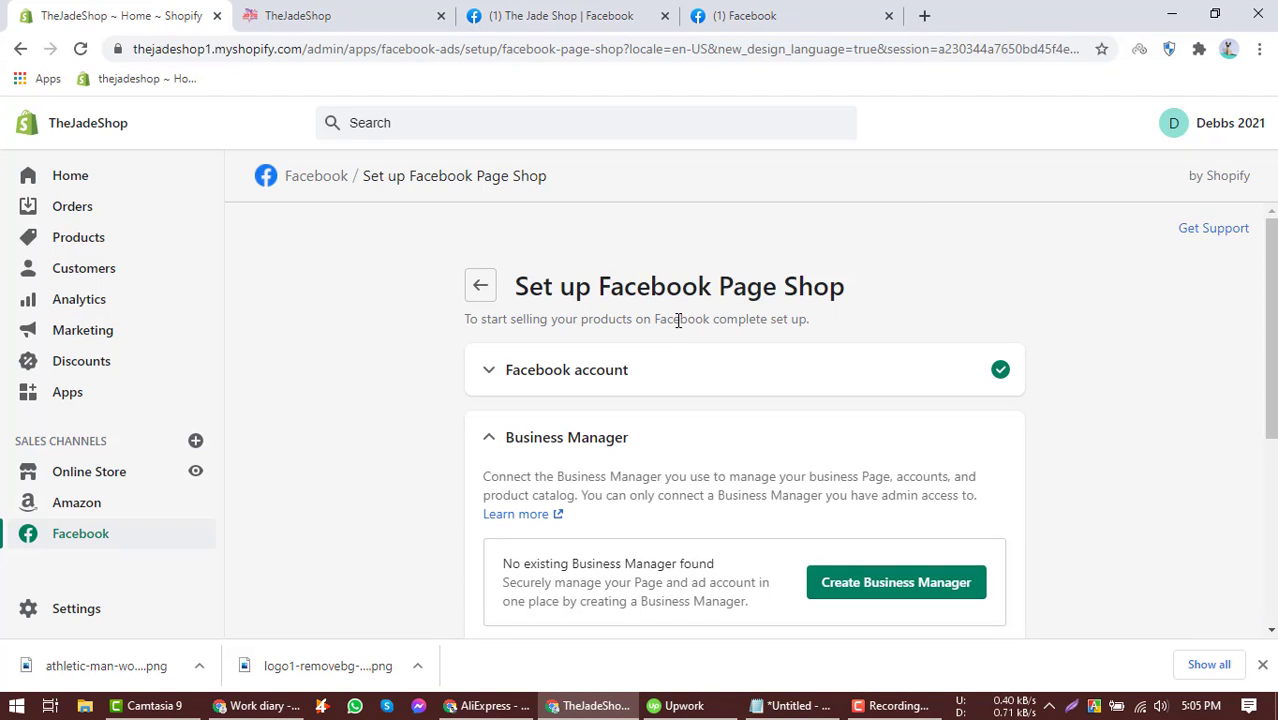
Create a Business Manager for the Facebook Page Shop setup.
scroll(678, 320, "down", 2)
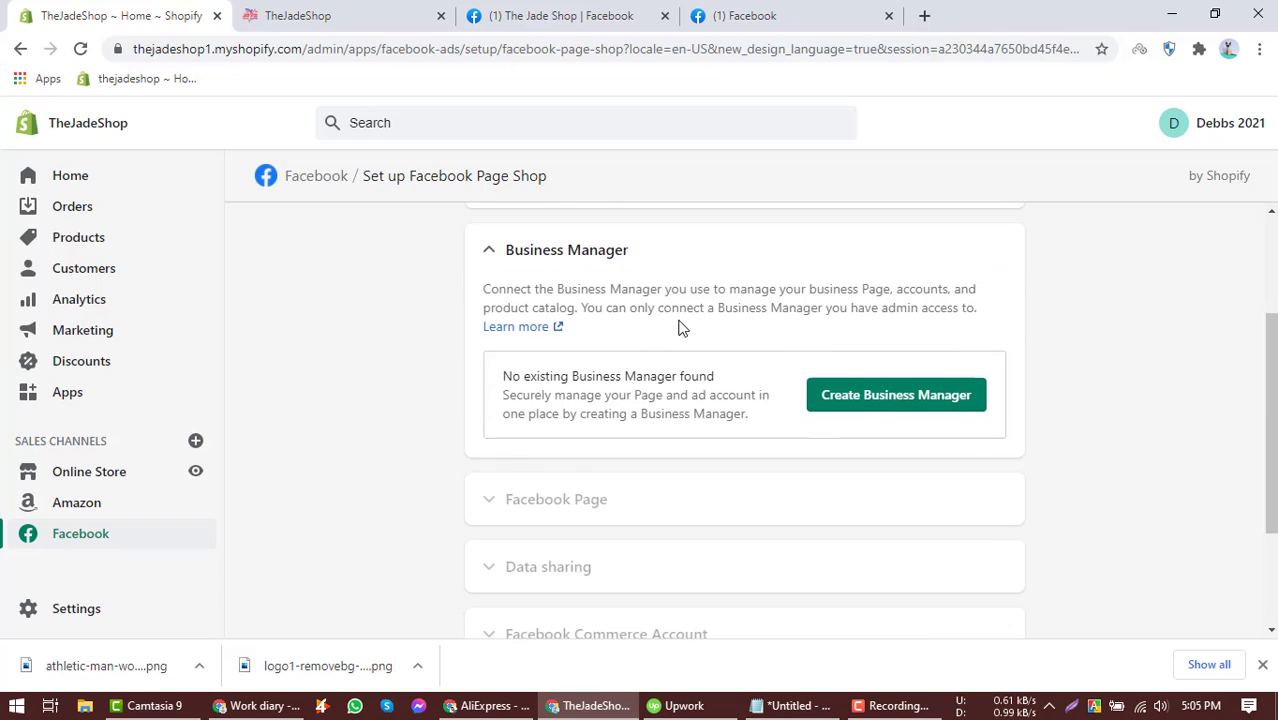
scroll(678, 322, "up", 1)
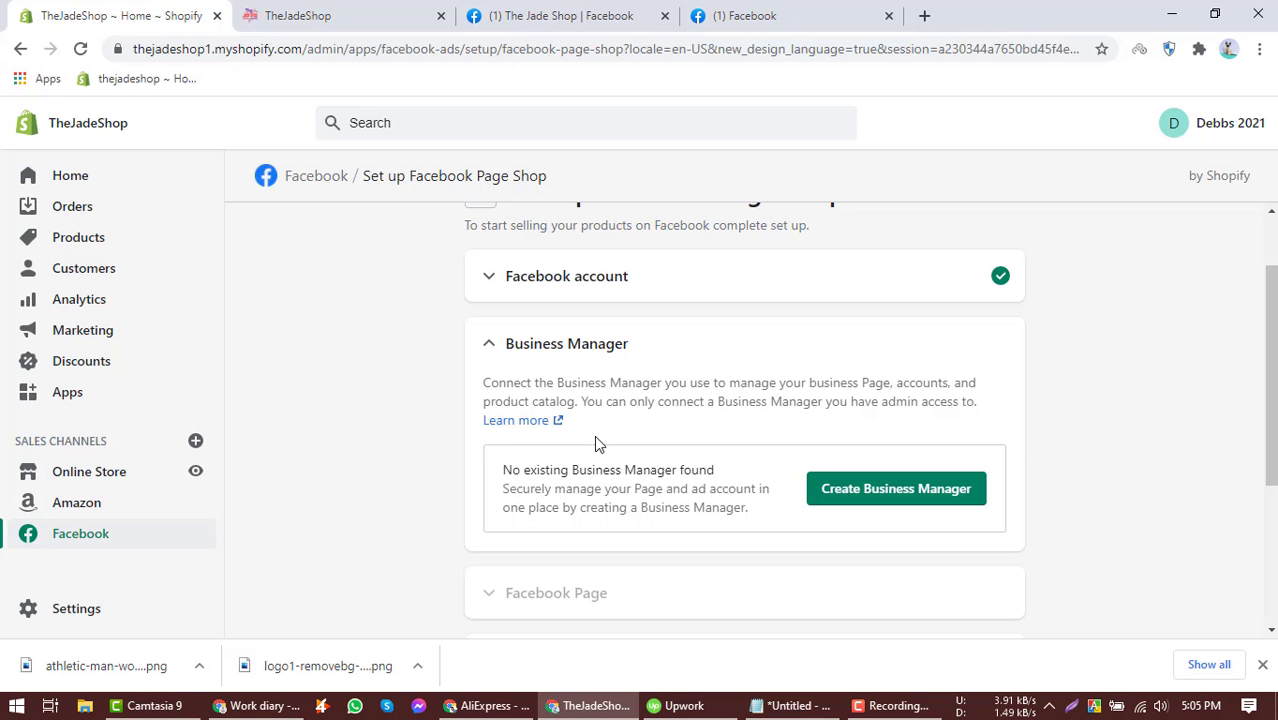
scroll(642, 437, "down", 1)
scroll(637, 381, "up", 1)
left_click(862, 490)
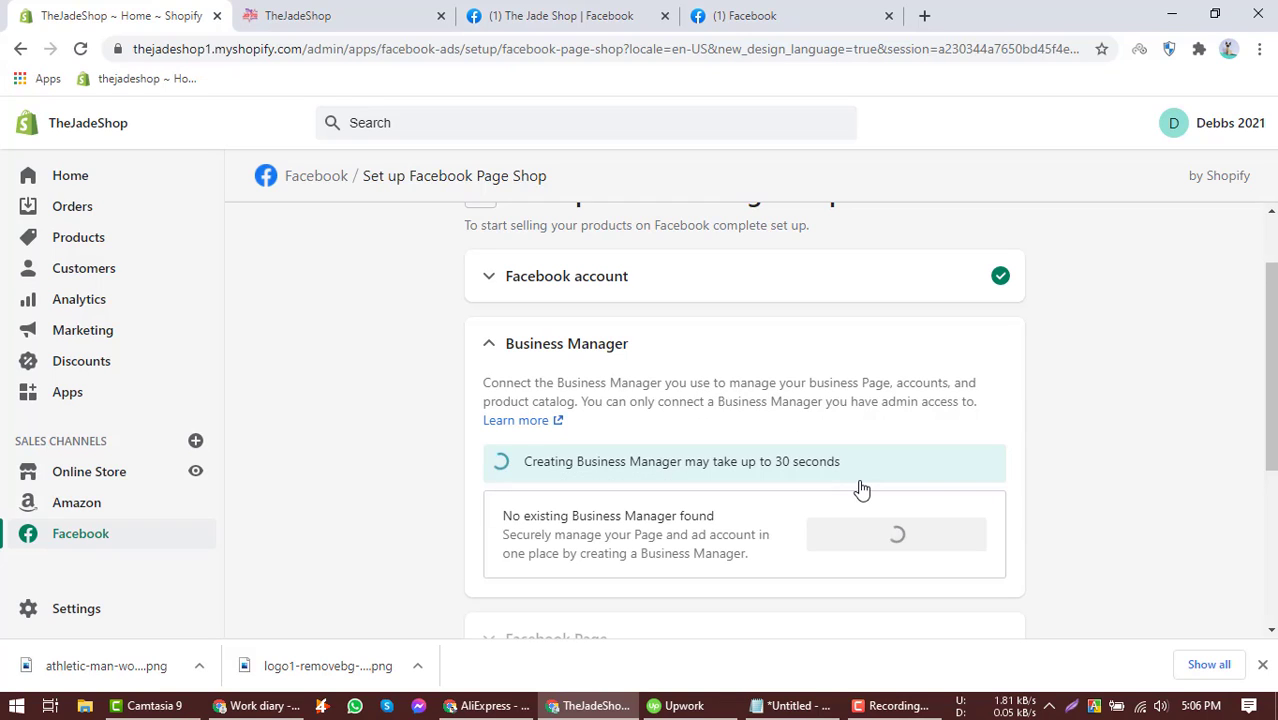
Review the Facebook Page Shop setup sections and the Business Manager status, dismissing a browser notification.
scroll(757, 388, "down", 1)
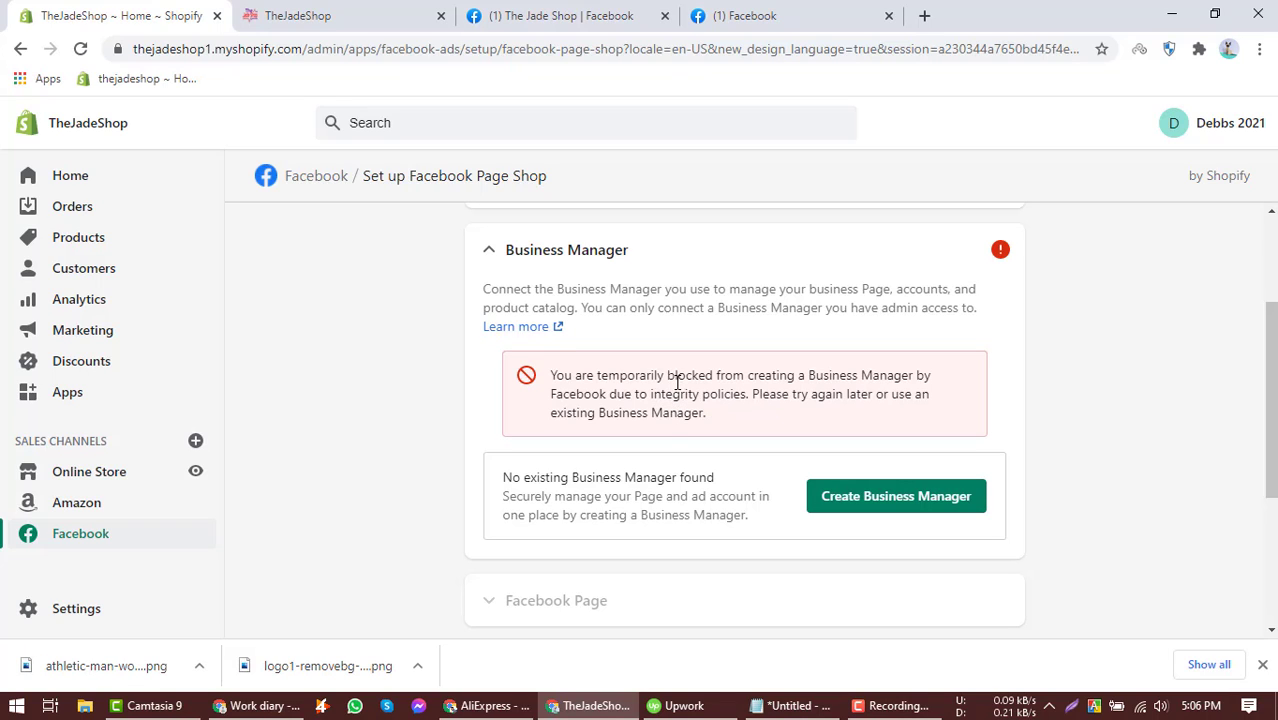
scroll(677, 381, "up", 1)
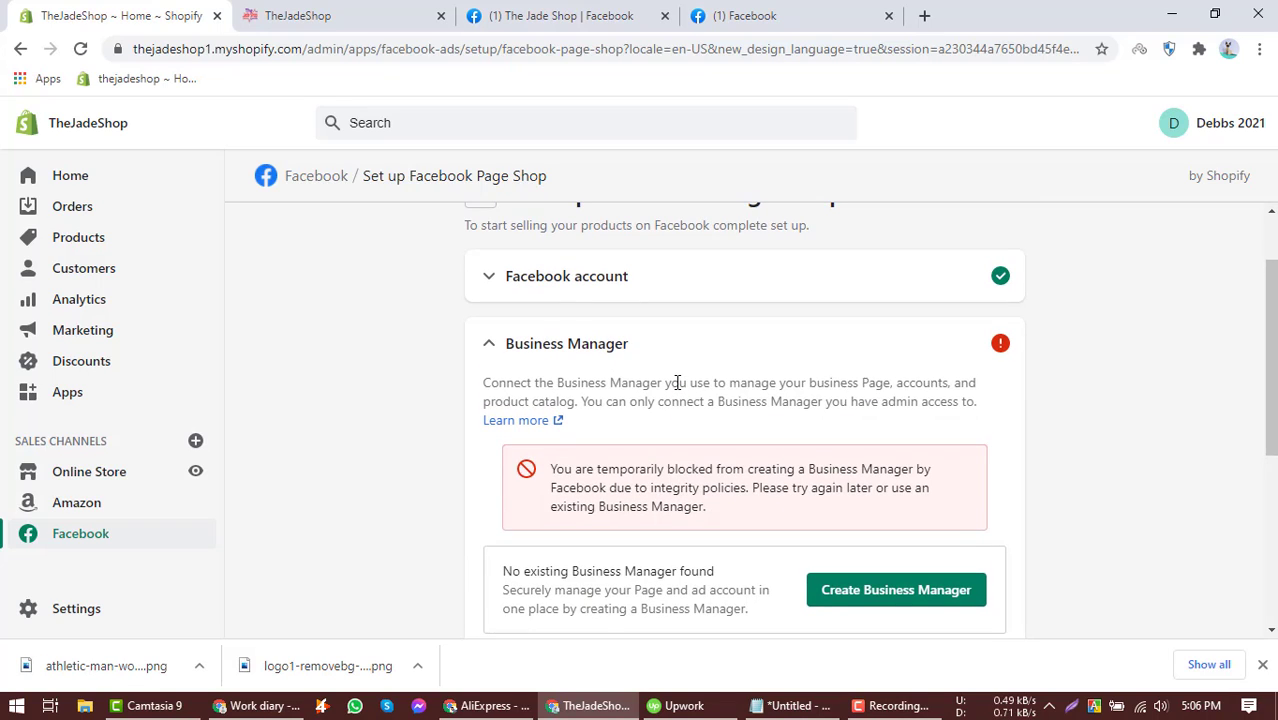
scroll(677, 381, "down", 2)
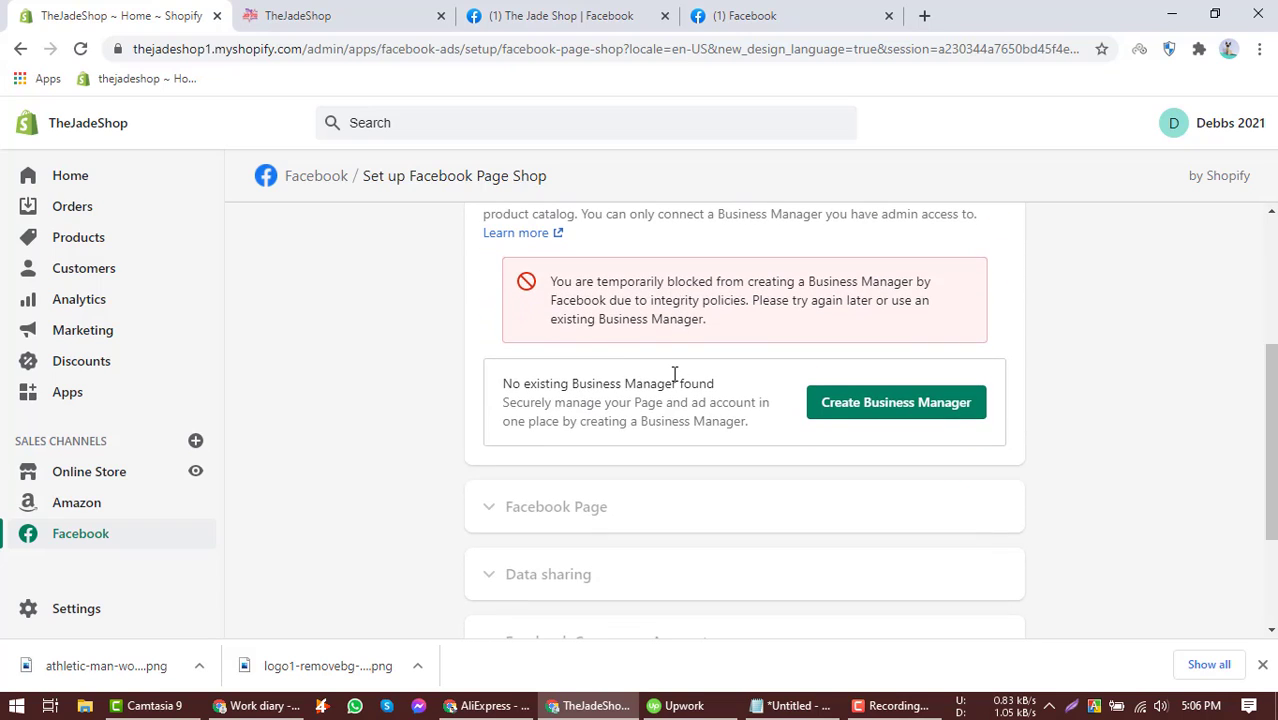
scroll(673, 370, "down", 1)
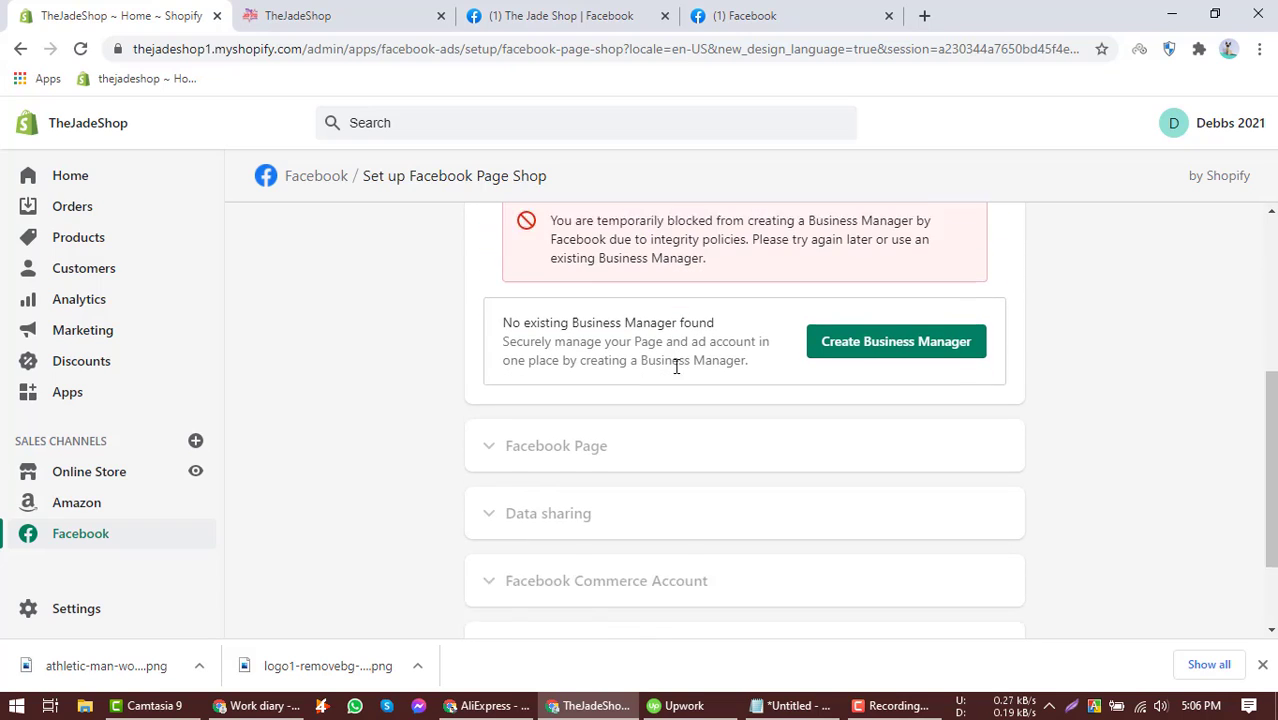
scroll(630, 414, "down", 1)
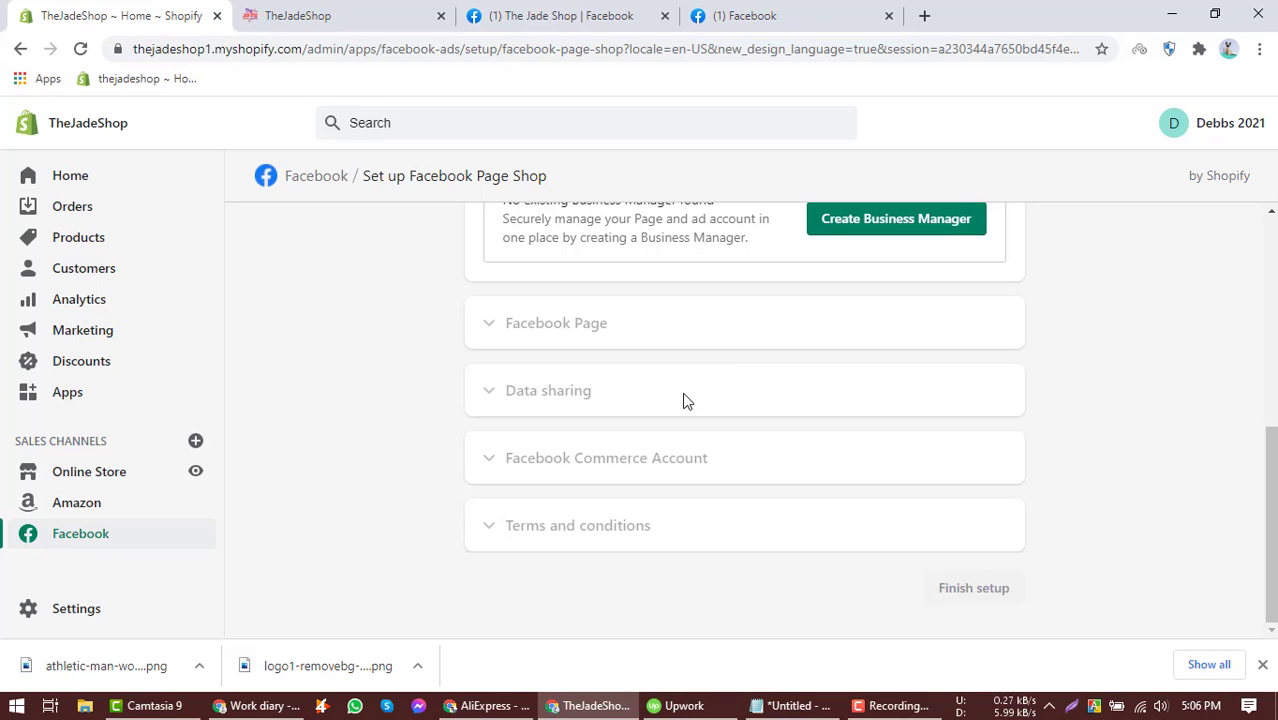
scroll(685, 400, "up", 1)
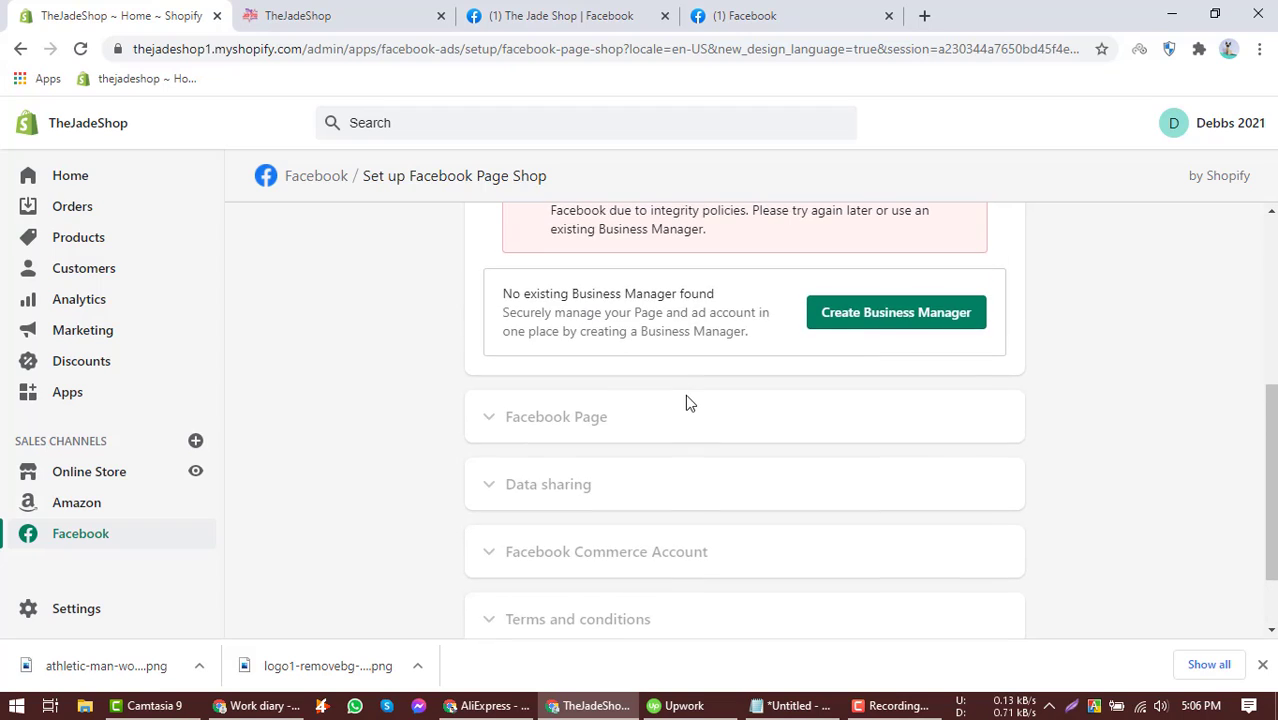
scroll(696, 391, "down", 1)
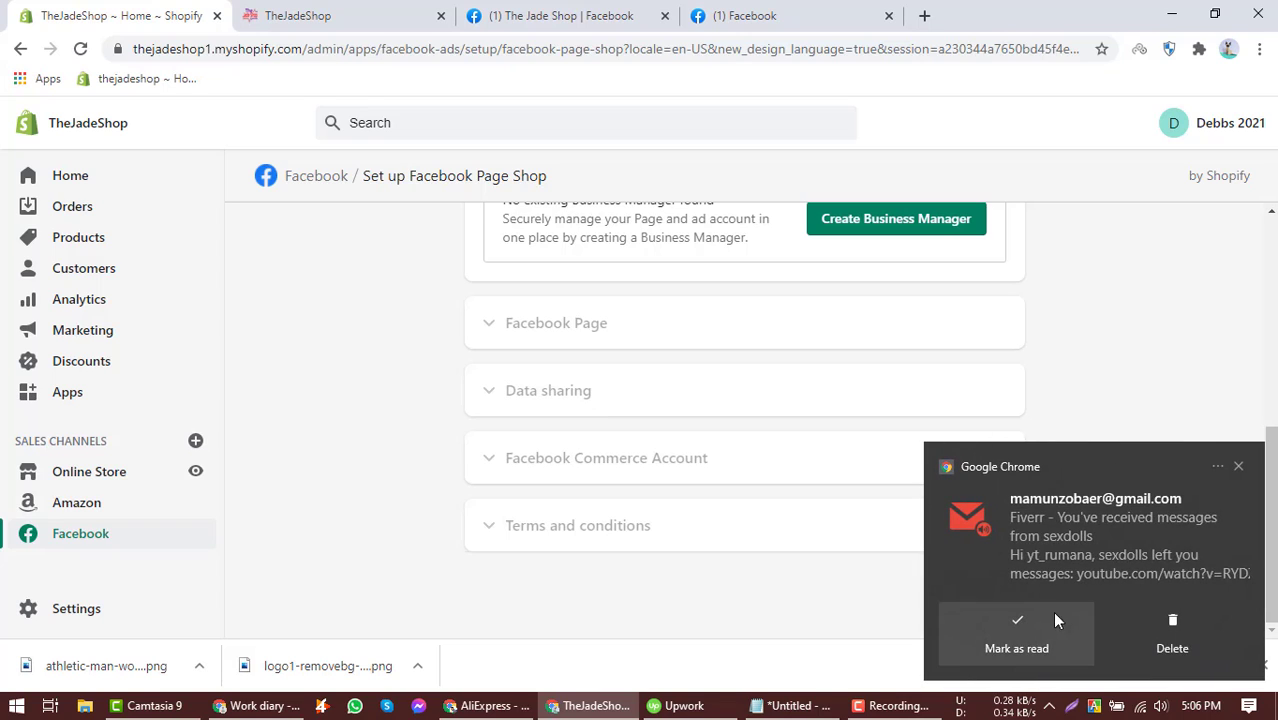
left_click(1037, 639)
left_click(609, 390)
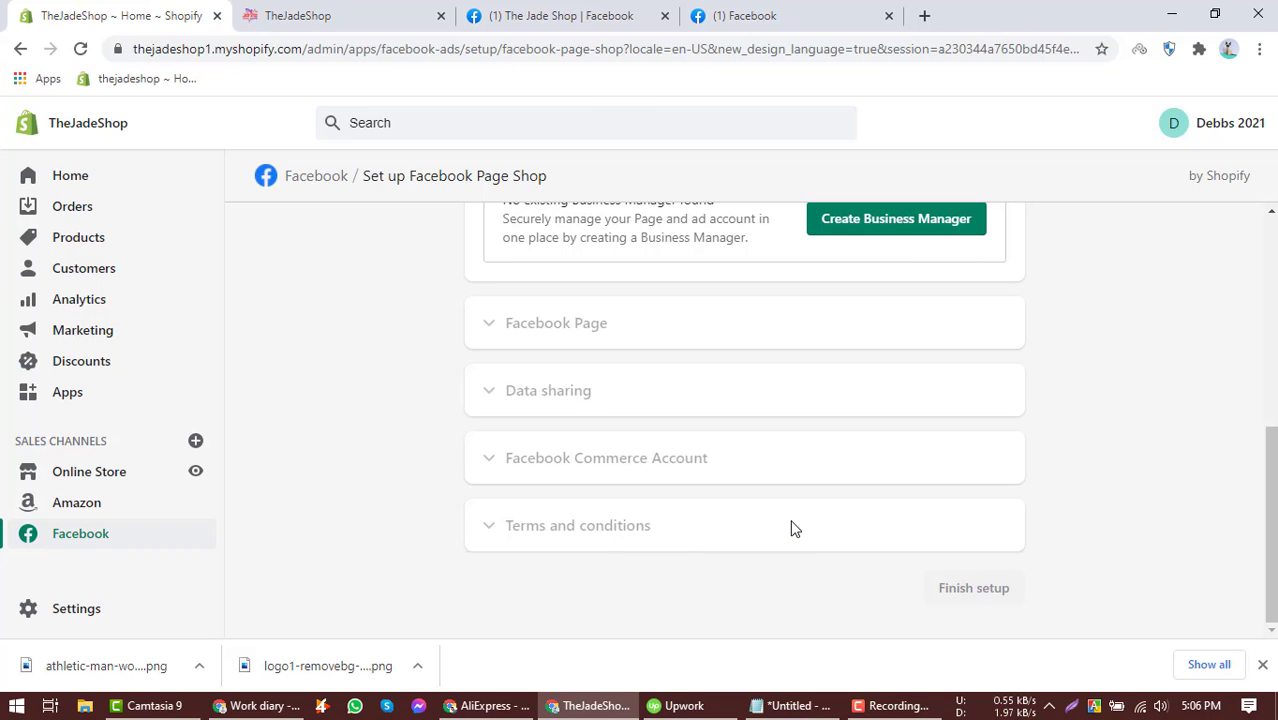
scroll(673, 430, "up", 5)
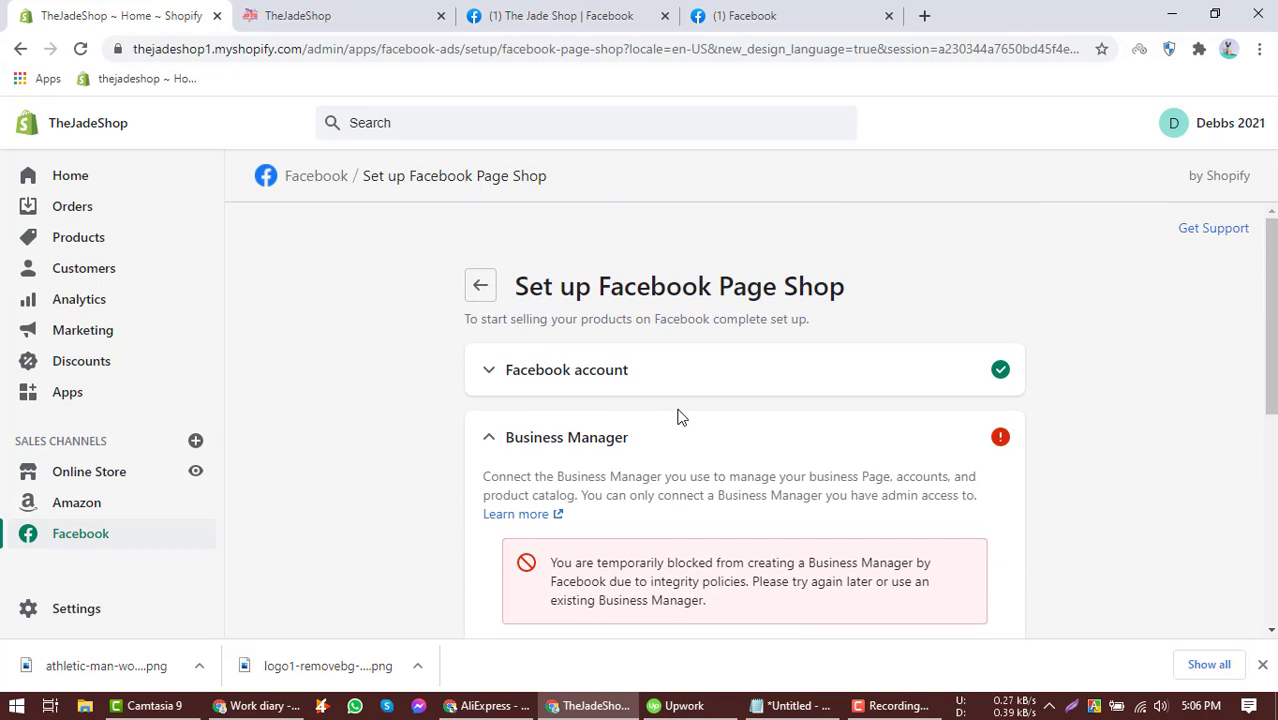
scroll(680, 389, "down", 2)
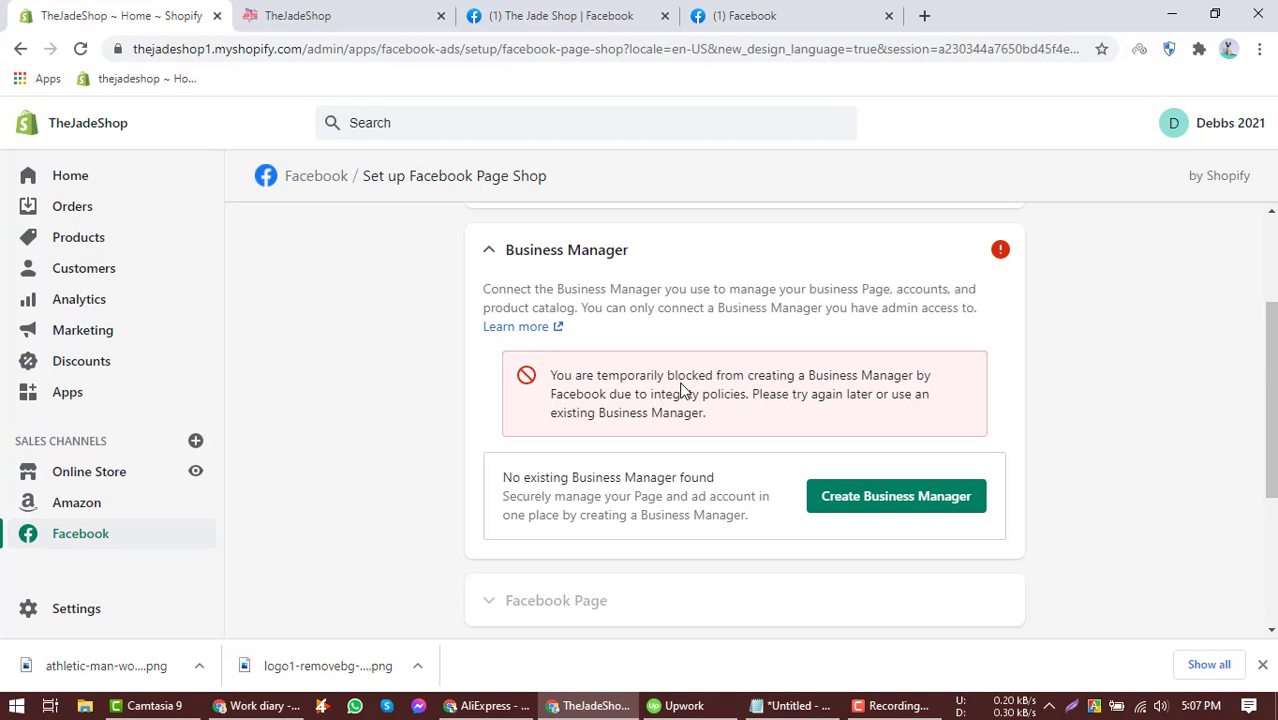
Check the store's home page and The Jade Shop Facebook page, opening the page's More menu, and return to the setup.
left_click(330, 12)
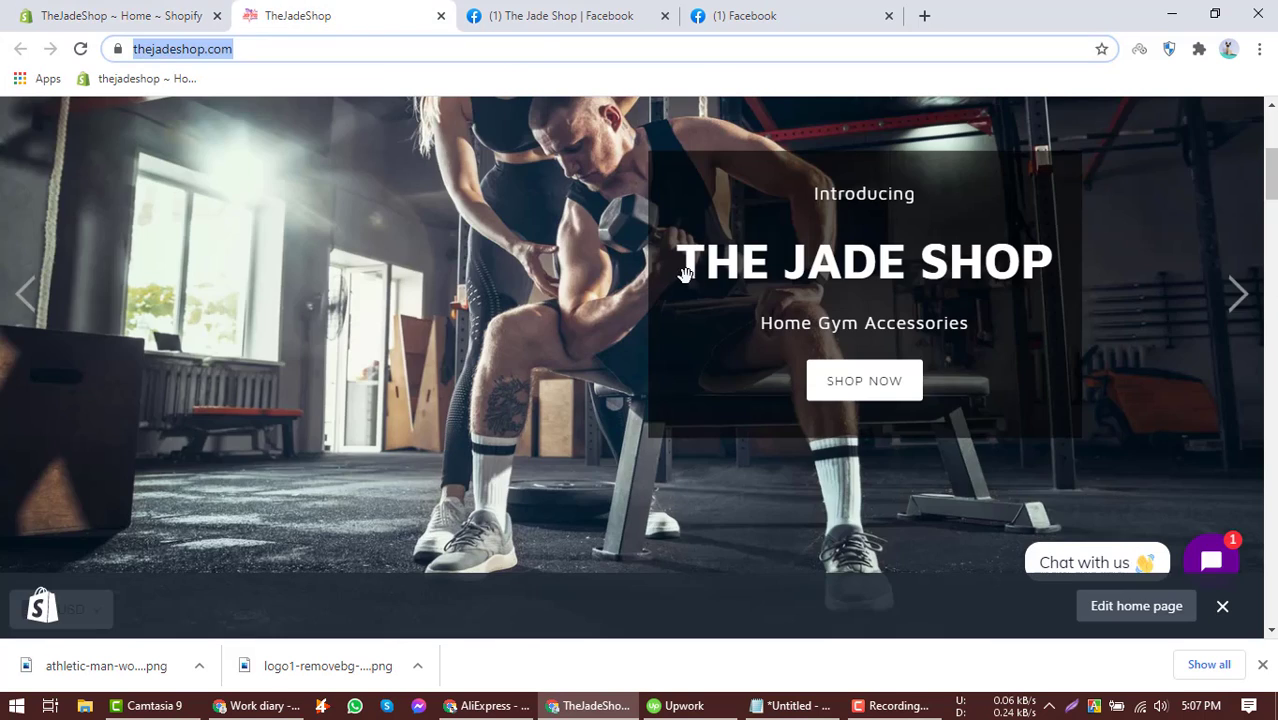
left_click(585, 12)
scroll(605, 408, "down", 2)
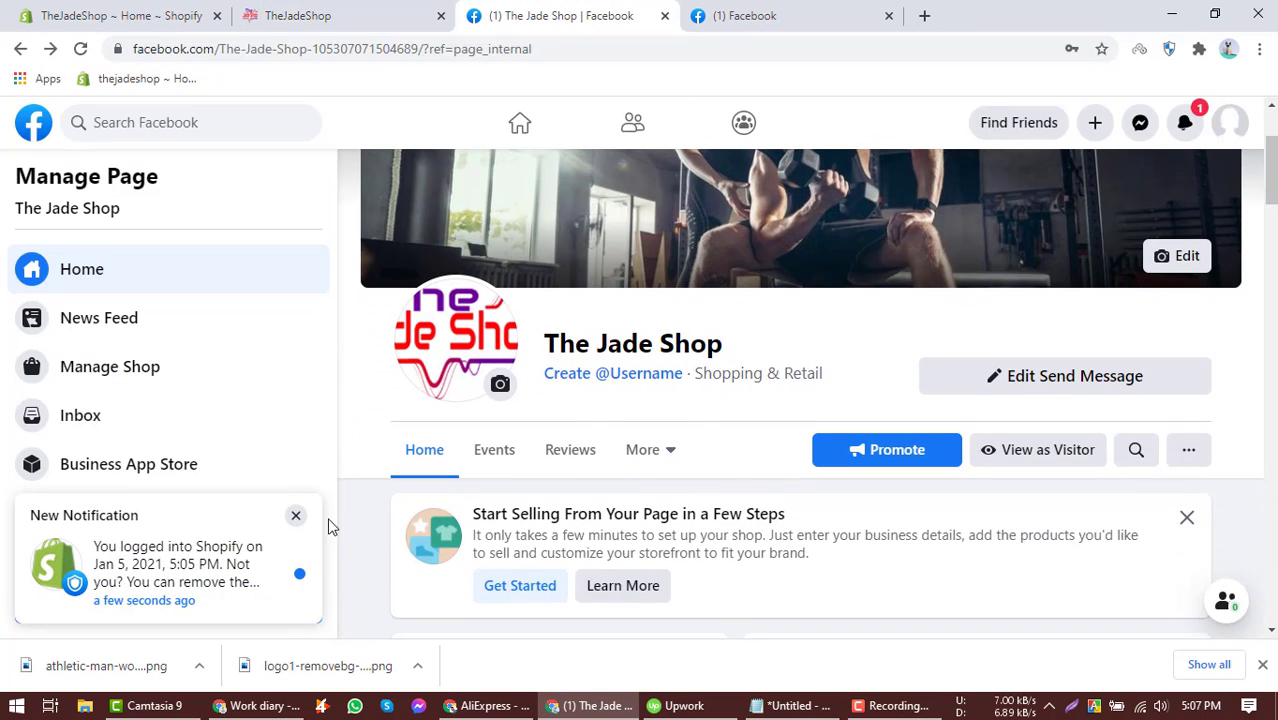
left_click(297, 521)
left_click(667, 449)
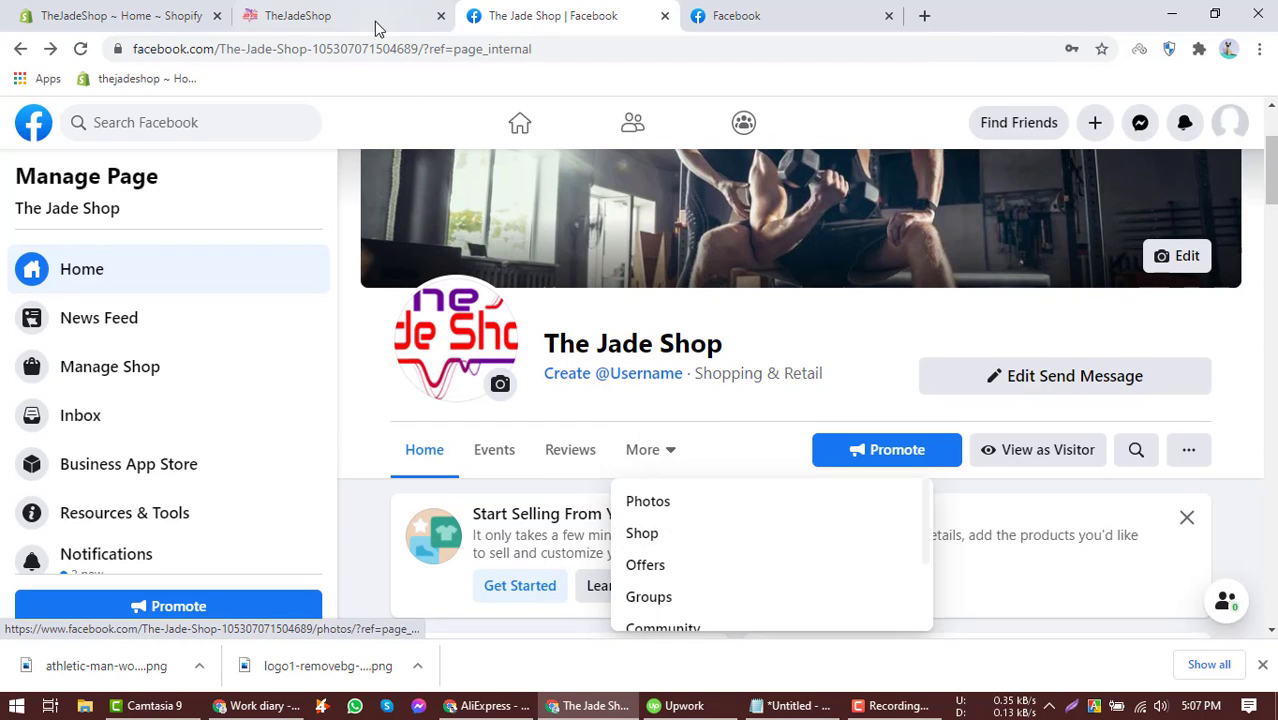
left_click(120, 15)
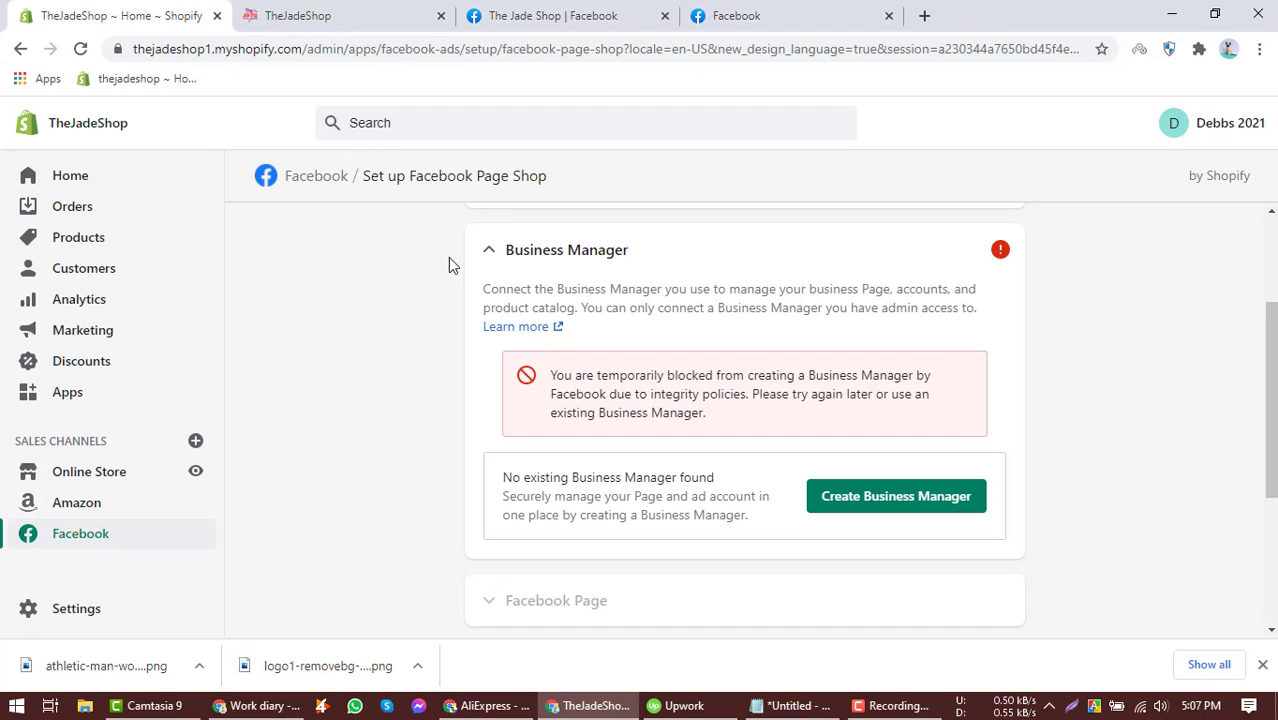
Retry creating a Business Manager from the setup page and recheck the remaining setup sections.
scroll(445, 297, "down", 3)
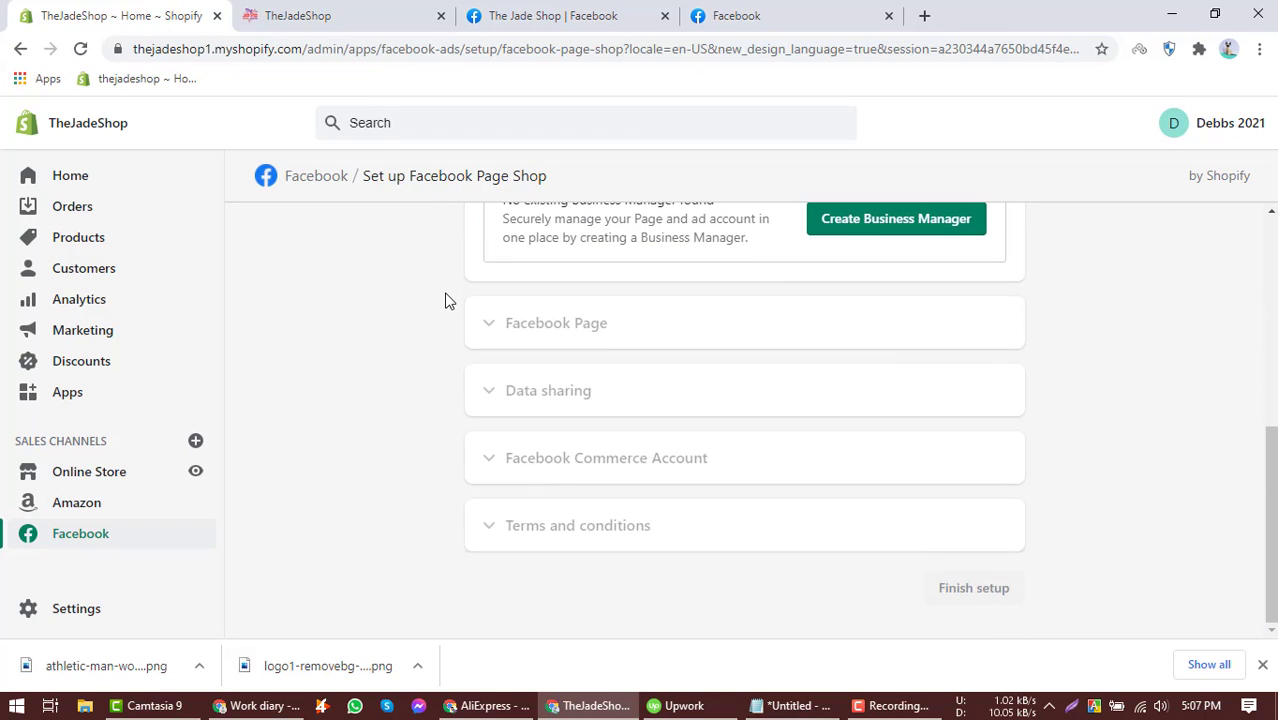
scroll(835, 420, "up", 2)
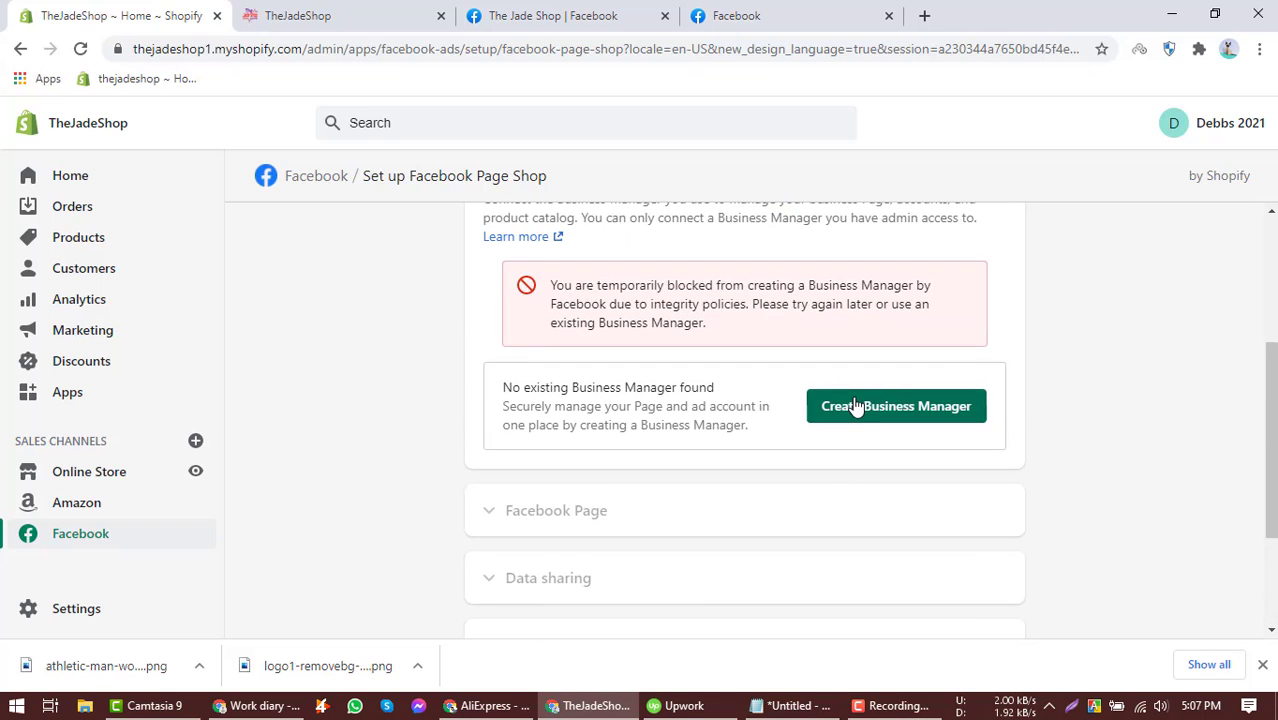
left_click(842, 408)
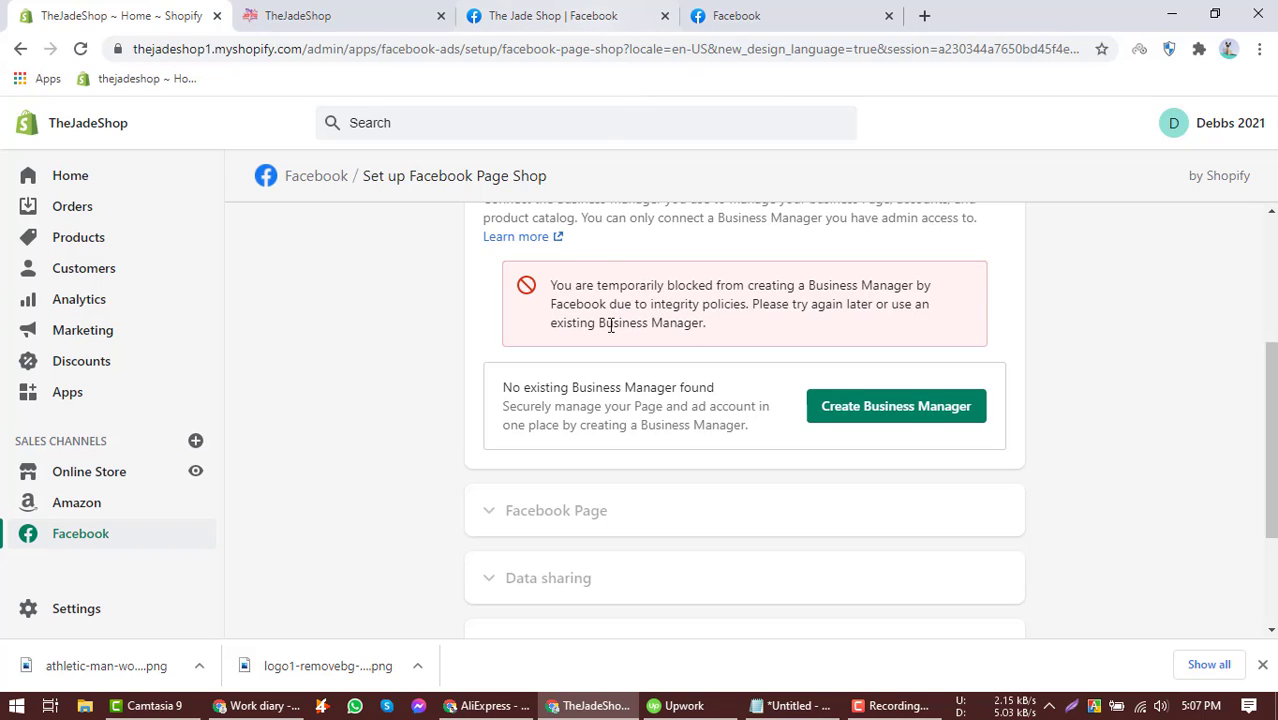
scroll(608, 344, "up", 3)
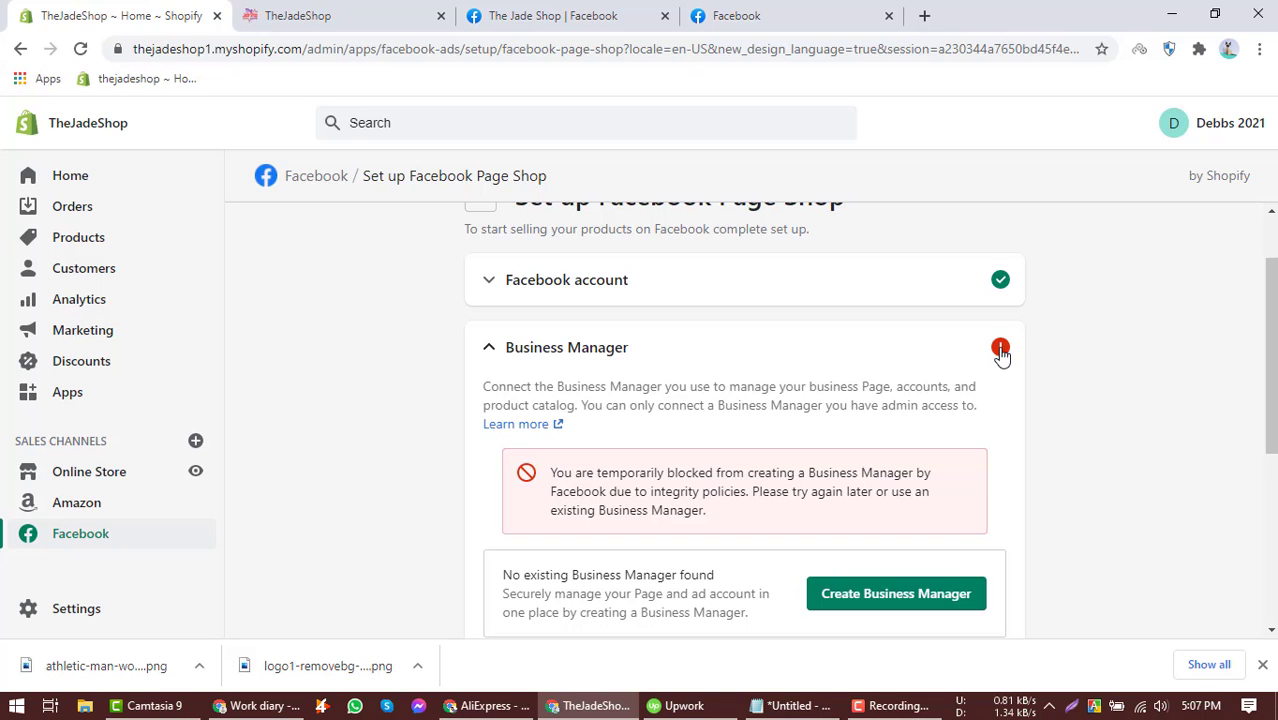
scroll(830, 358, "down", 2)
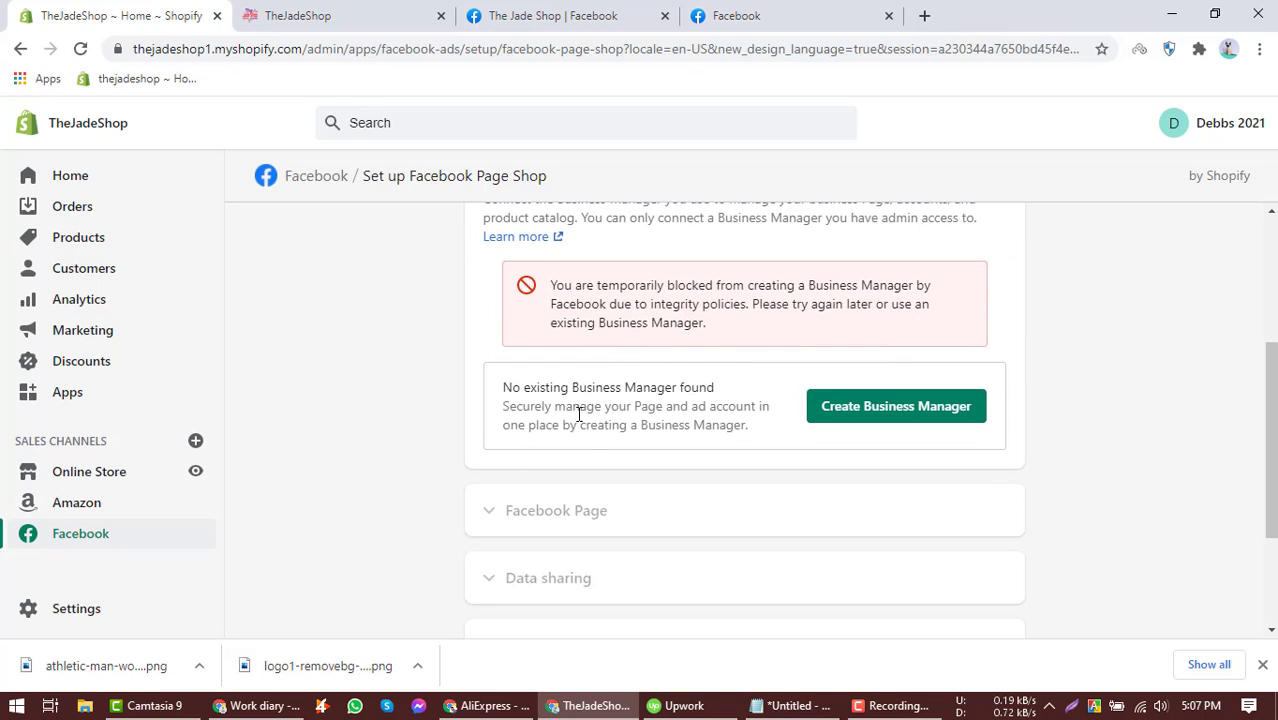
scroll(600, 410, "down", 2)
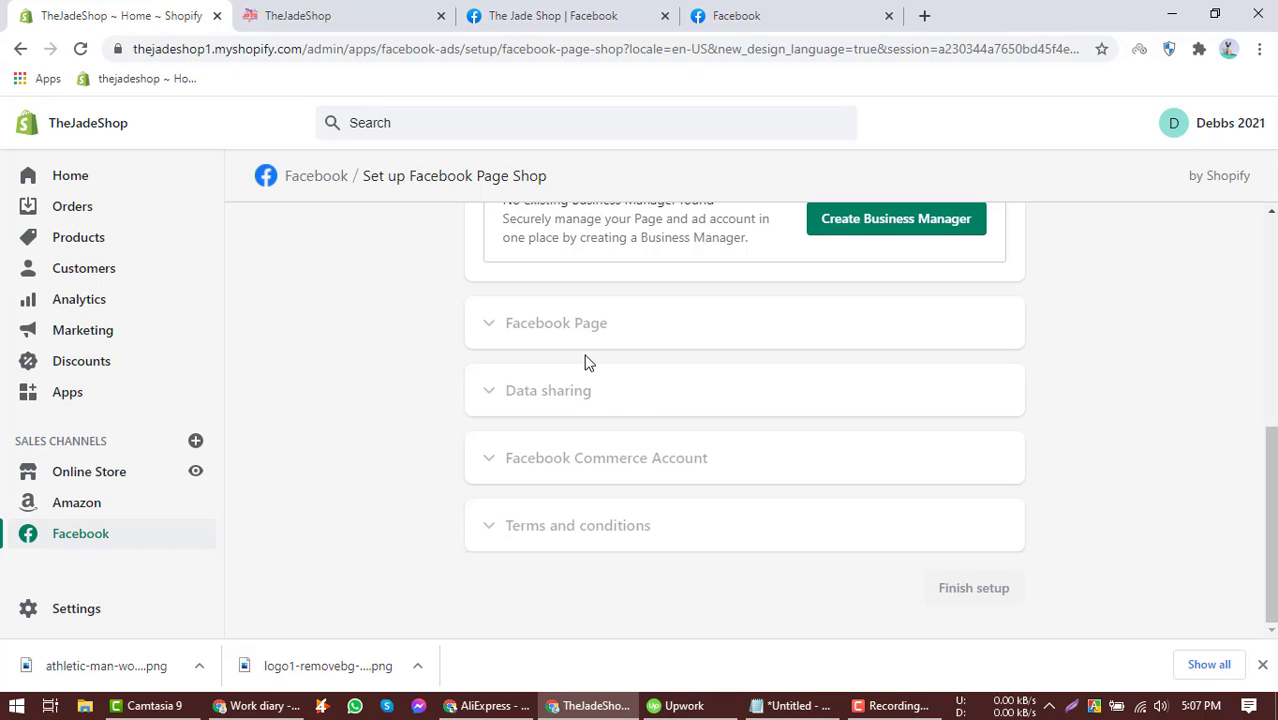
scroll(586, 362, "up", 5)
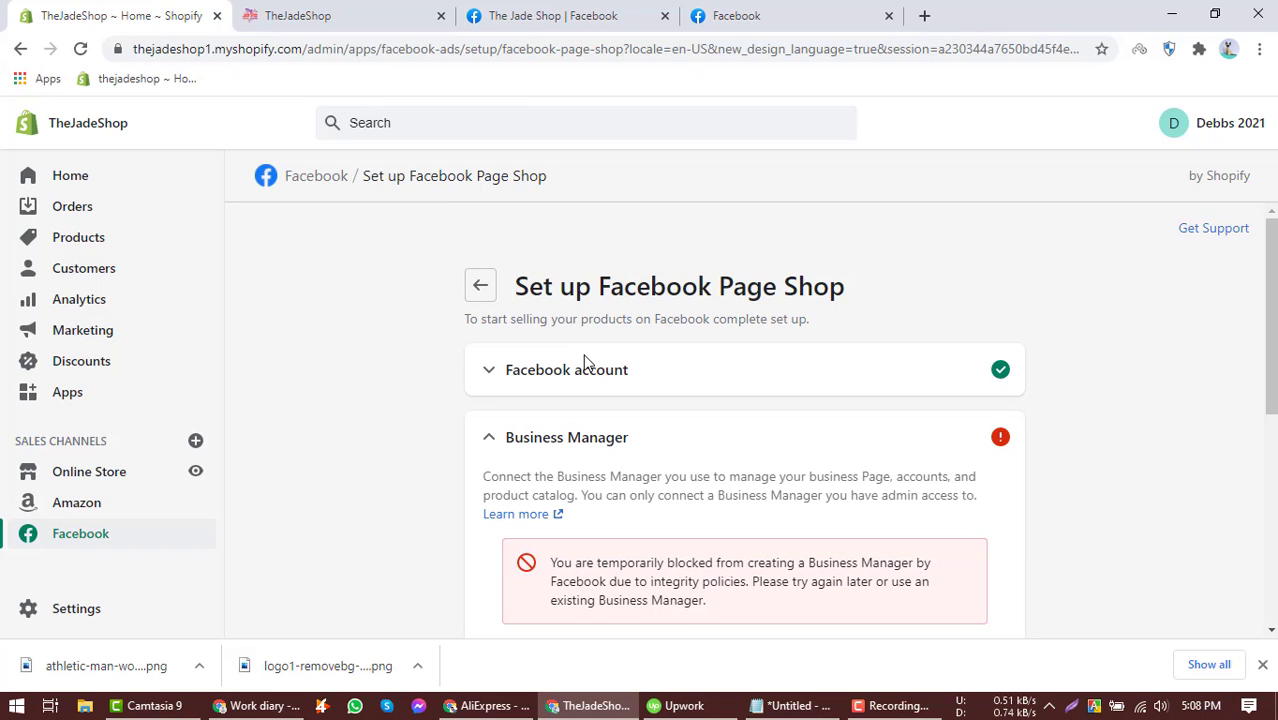
scroll(586, 362, "down", 3)
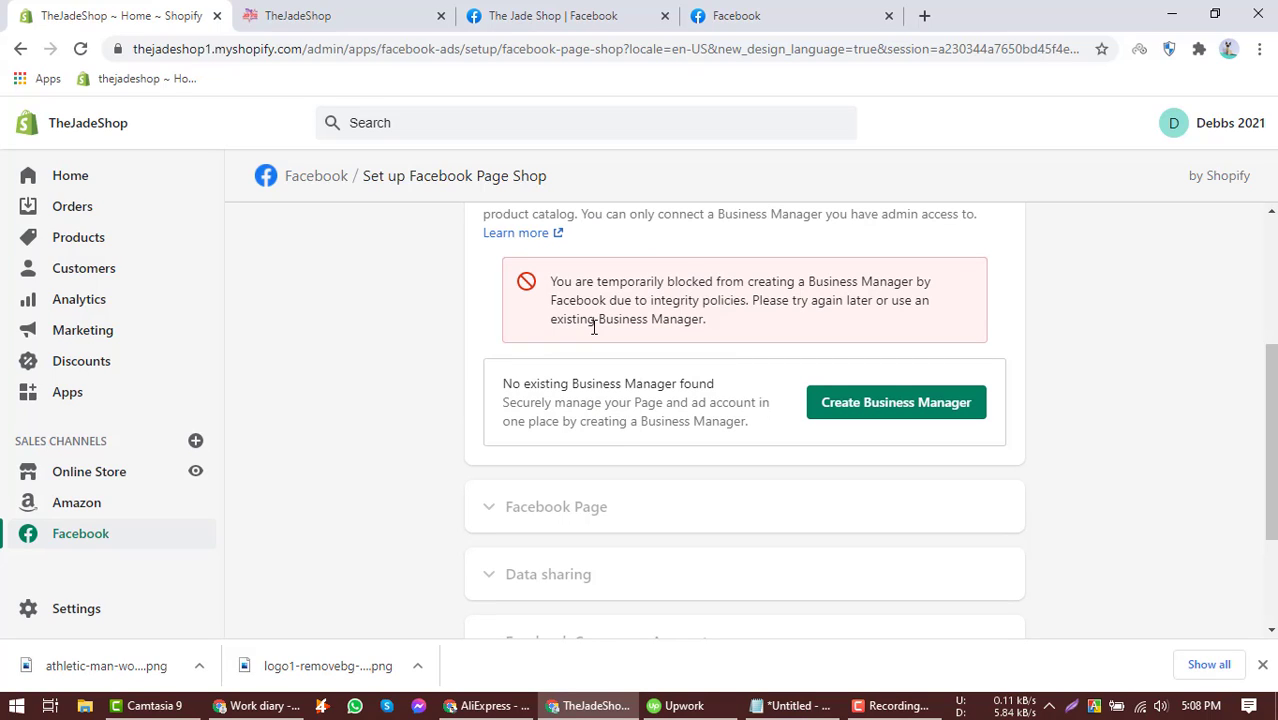
scroll(591, 333, "down", 2)
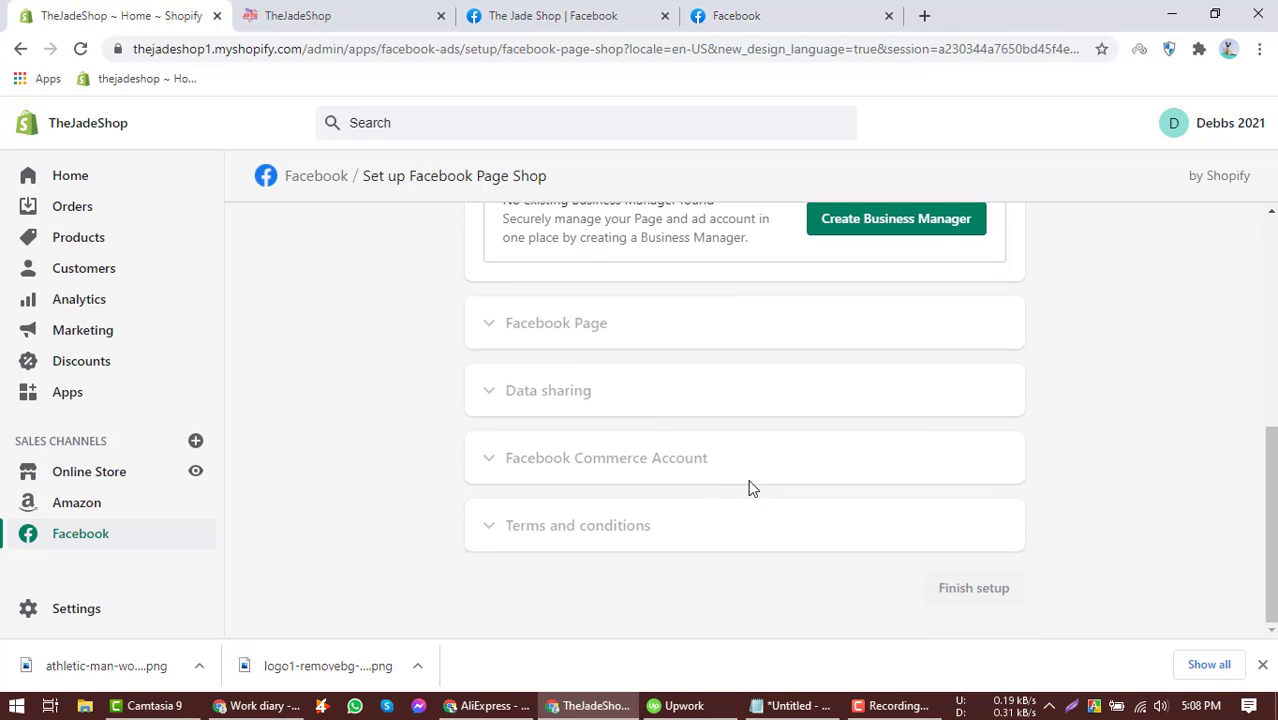
left_click(884, 706)
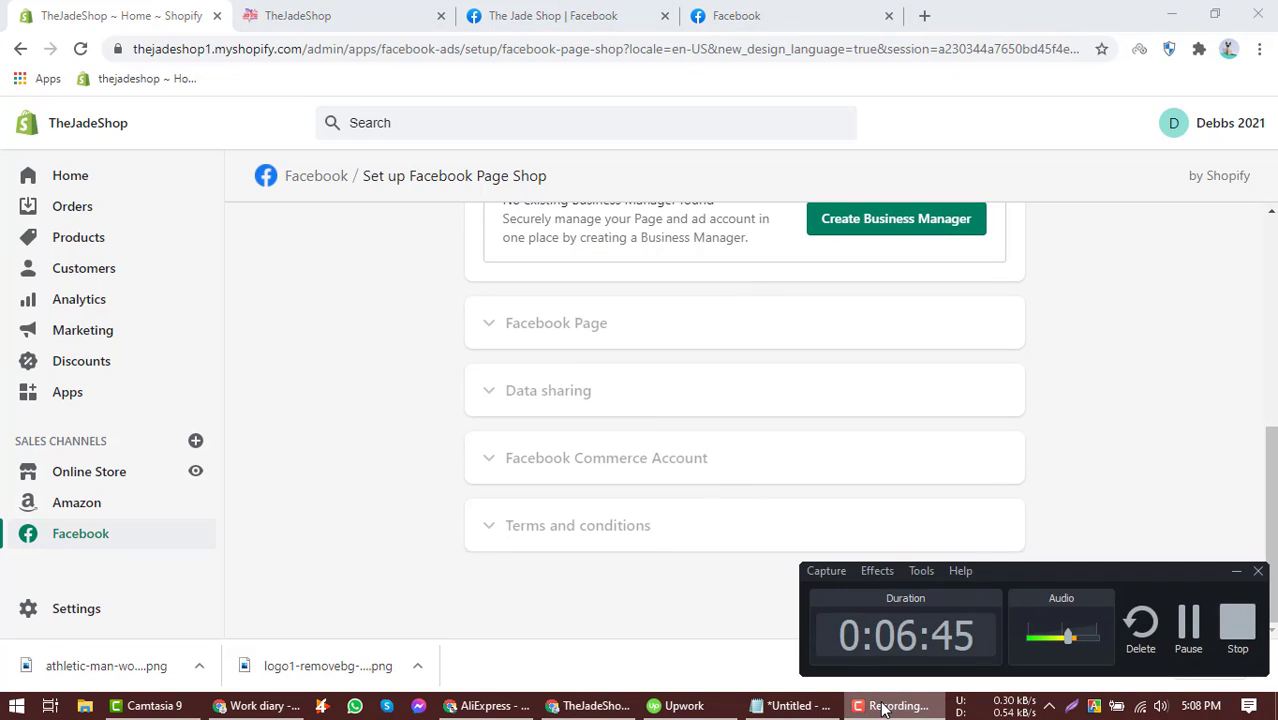
left_click(884, 708)
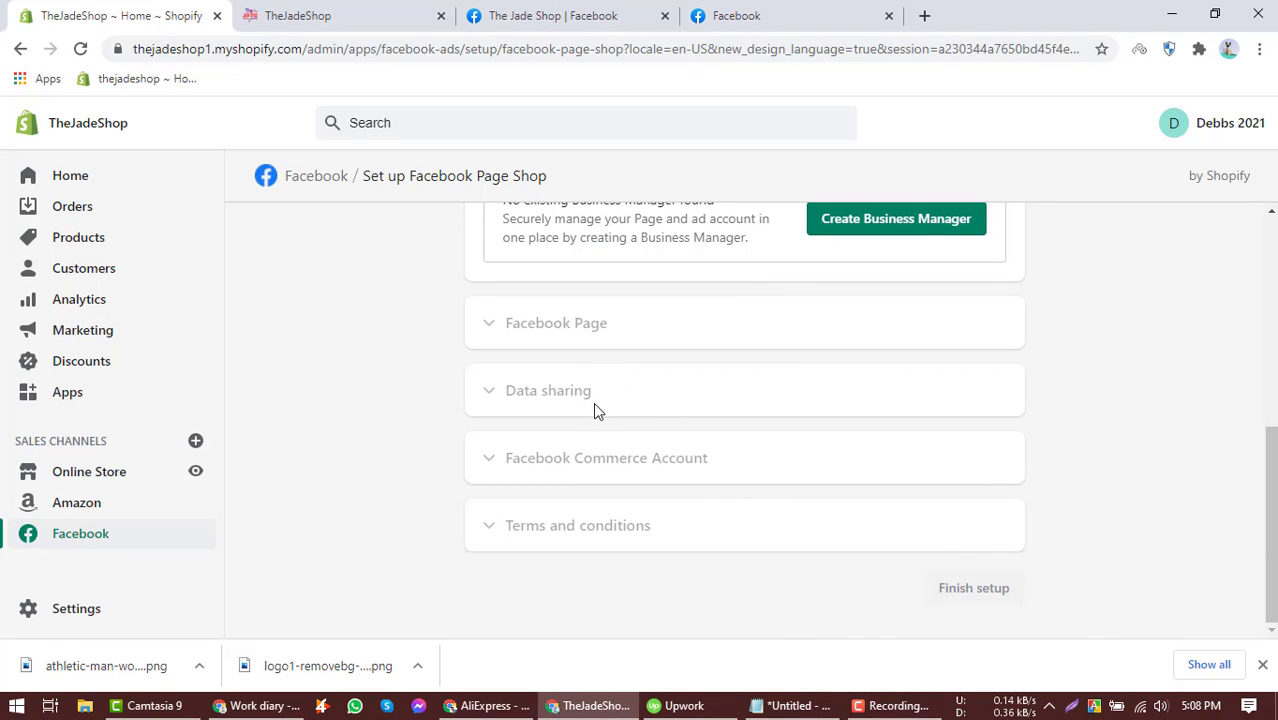
Open the Add sales channel dialog and browse through the available sales channels.
left_click(195, 443)
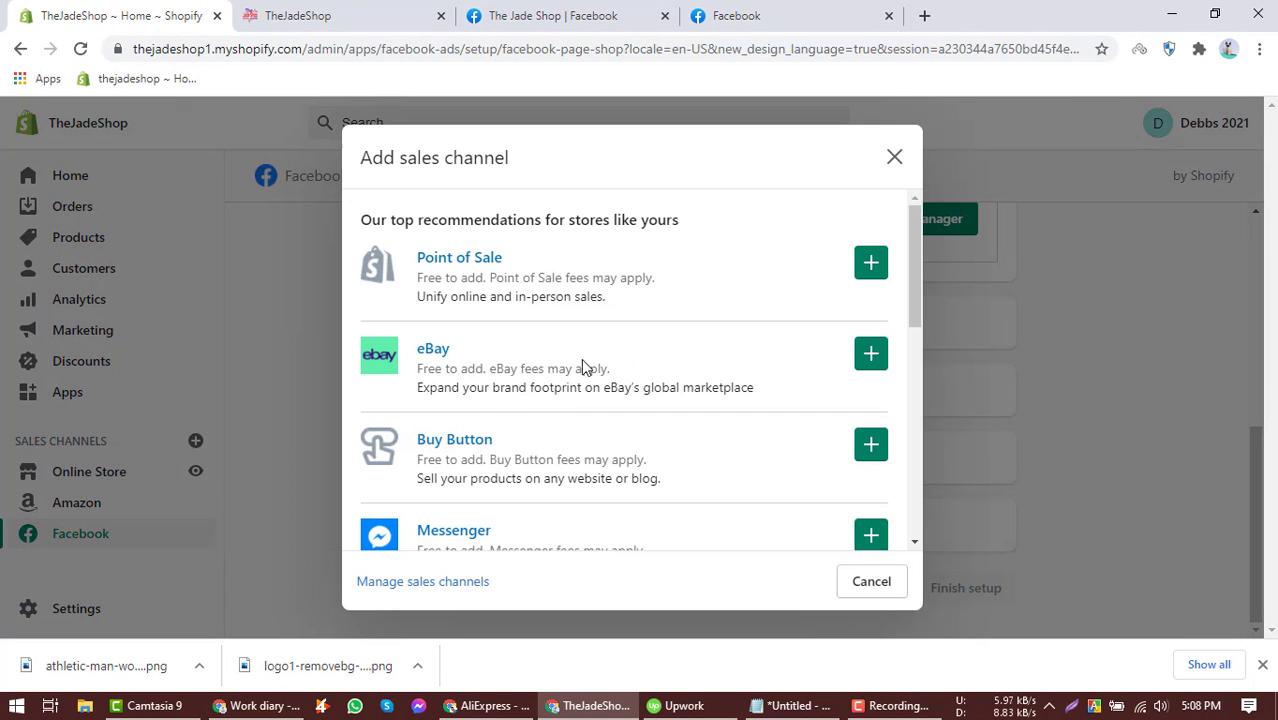
scroll(584, 366, "down", 2)
scroll(588, 365, "down", 3)
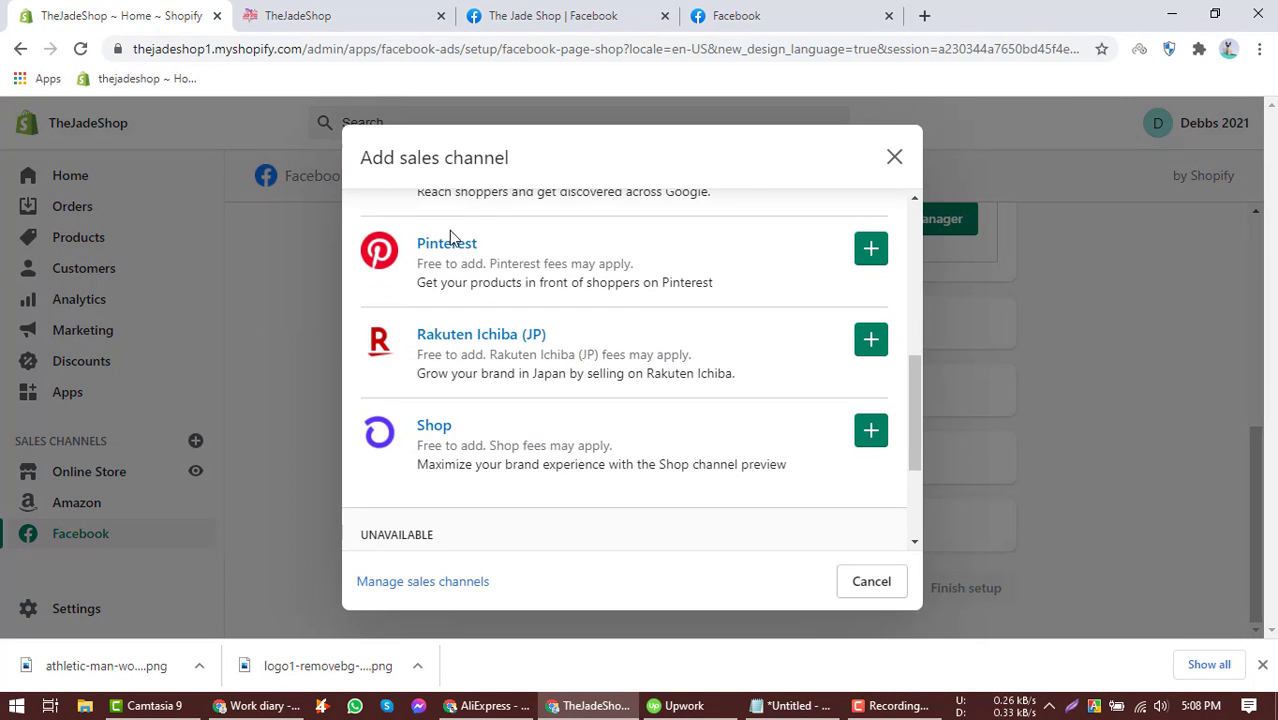
scroll(551, 322, "down", 2)
scroll(559, 339, "up", 4)
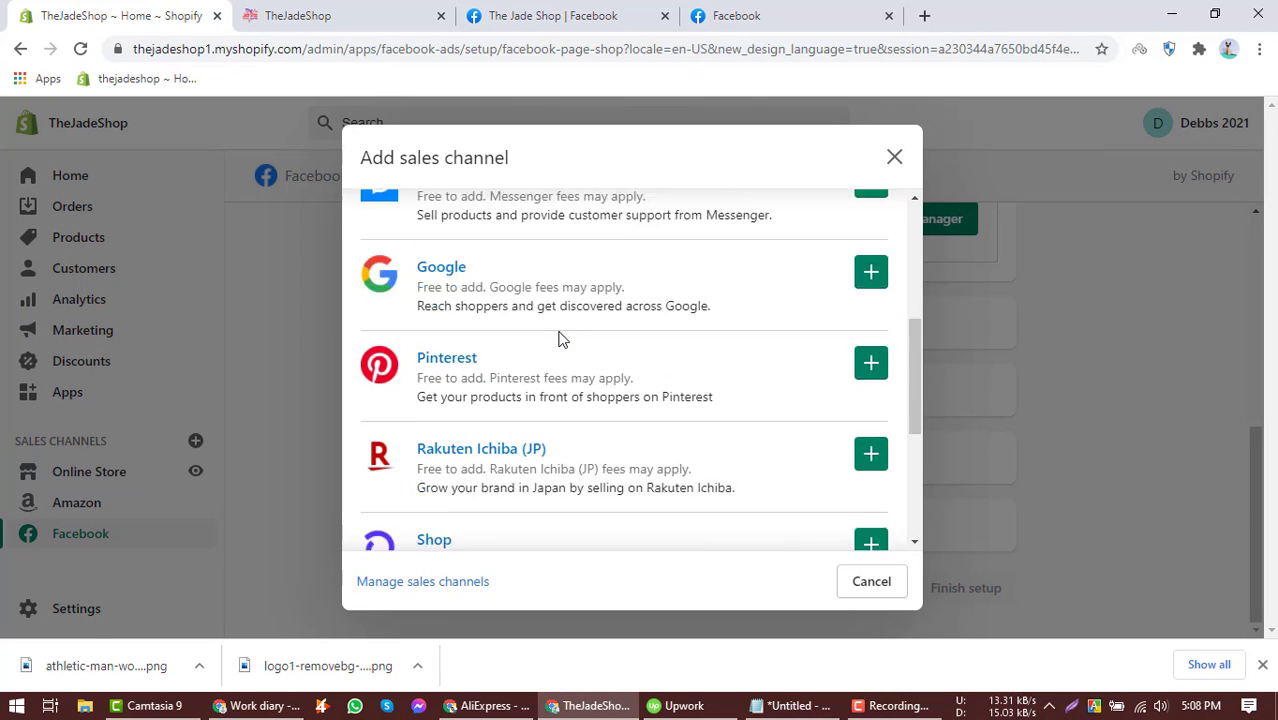
scroll(515, 358, "up", 1)
scroll(490, 344, "up", 2)
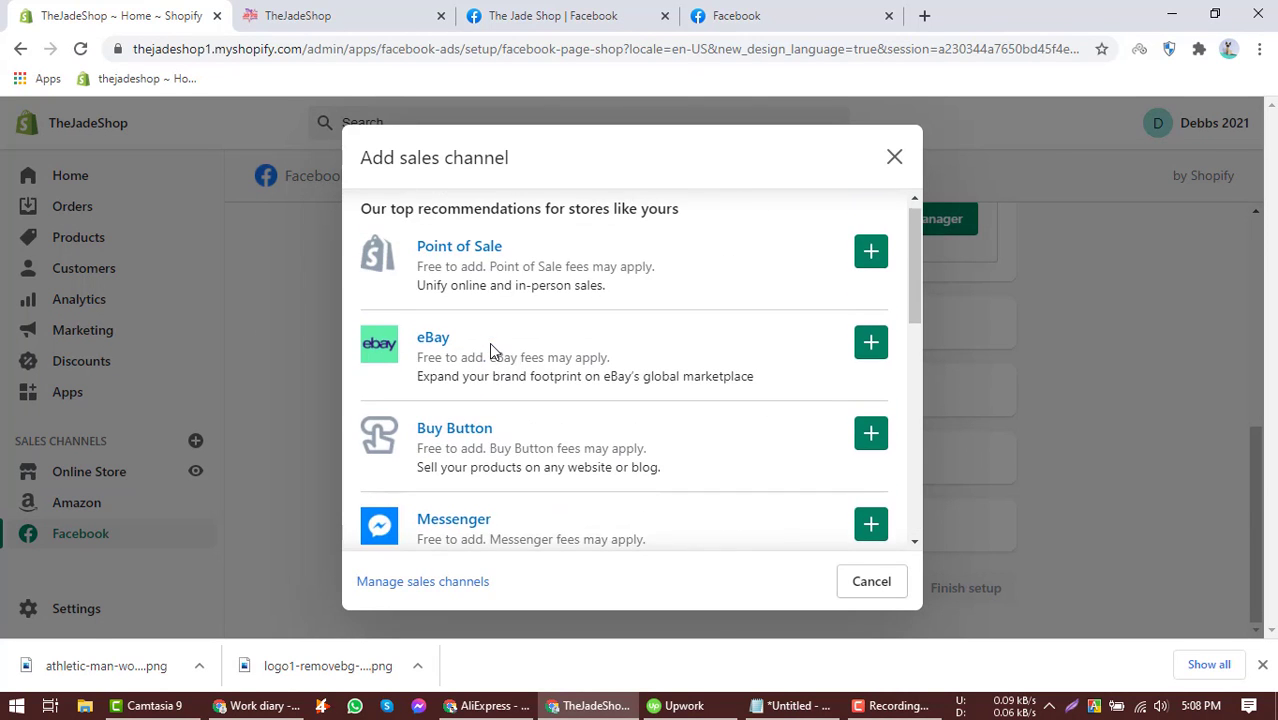
scroll(490, 318, "down", 2)
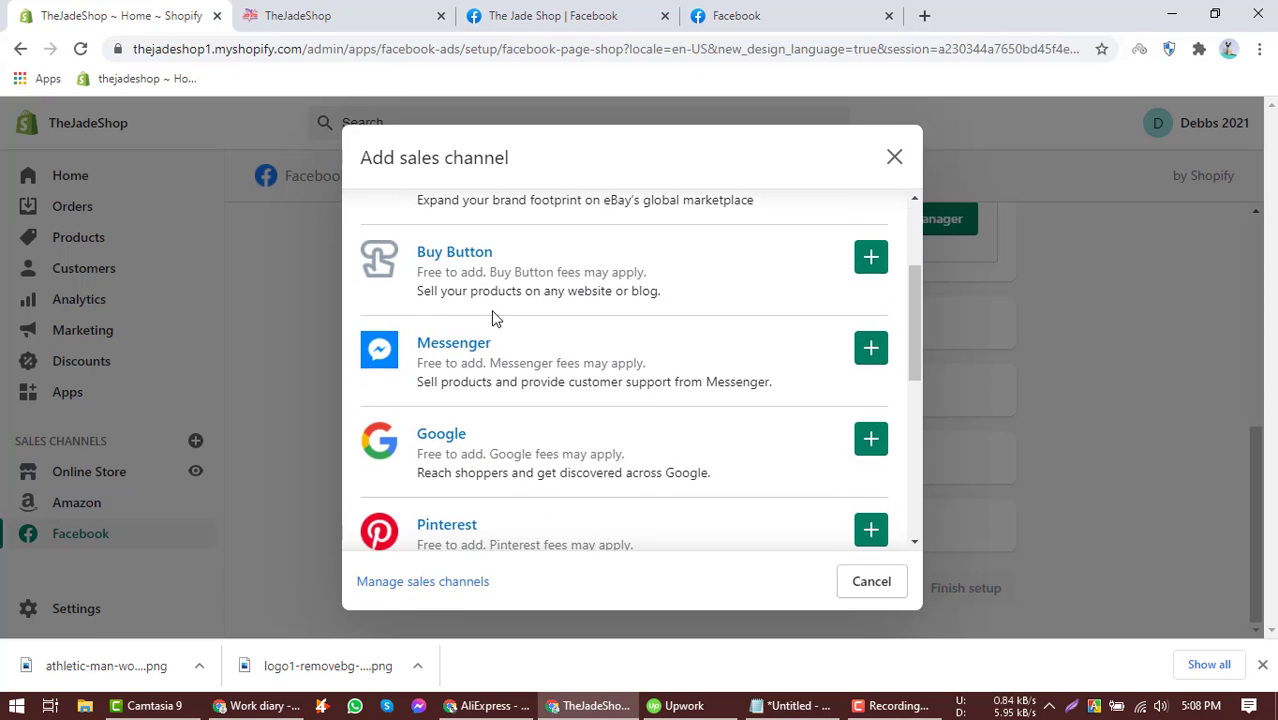
scroll(470, 290, "up", 1)
scroll(442, 260, "down", 1)
scroll(401, 345, "down", 1)
scroll(596, 390, "down", 2)
scroll(596, 390, "up", 4)
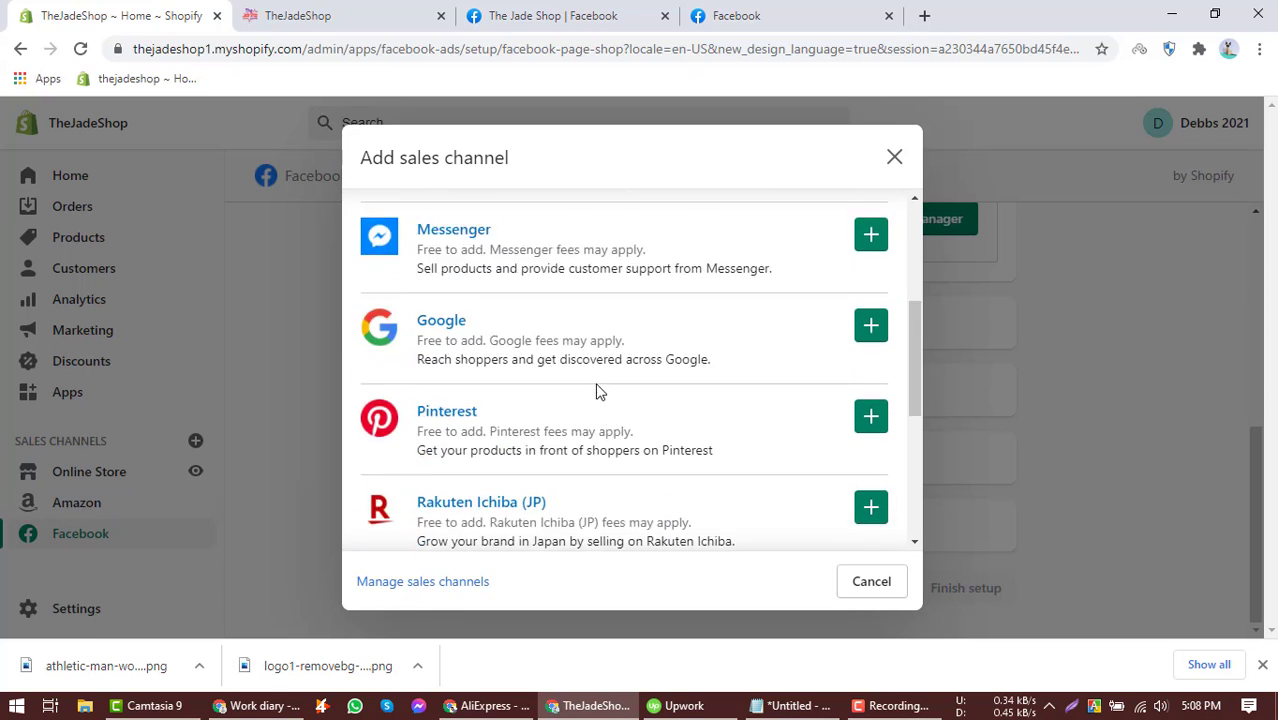
scroll(476, 360, "down", 4)
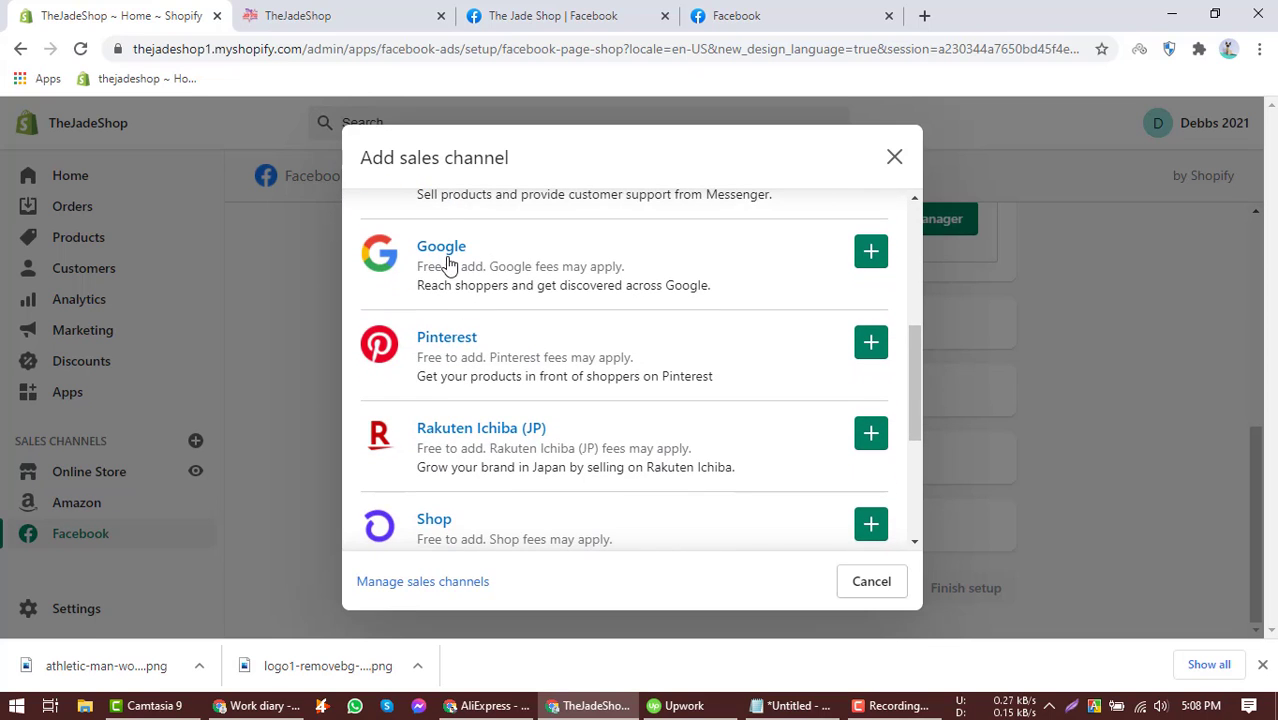
scroll(460, 345, "down", 1)
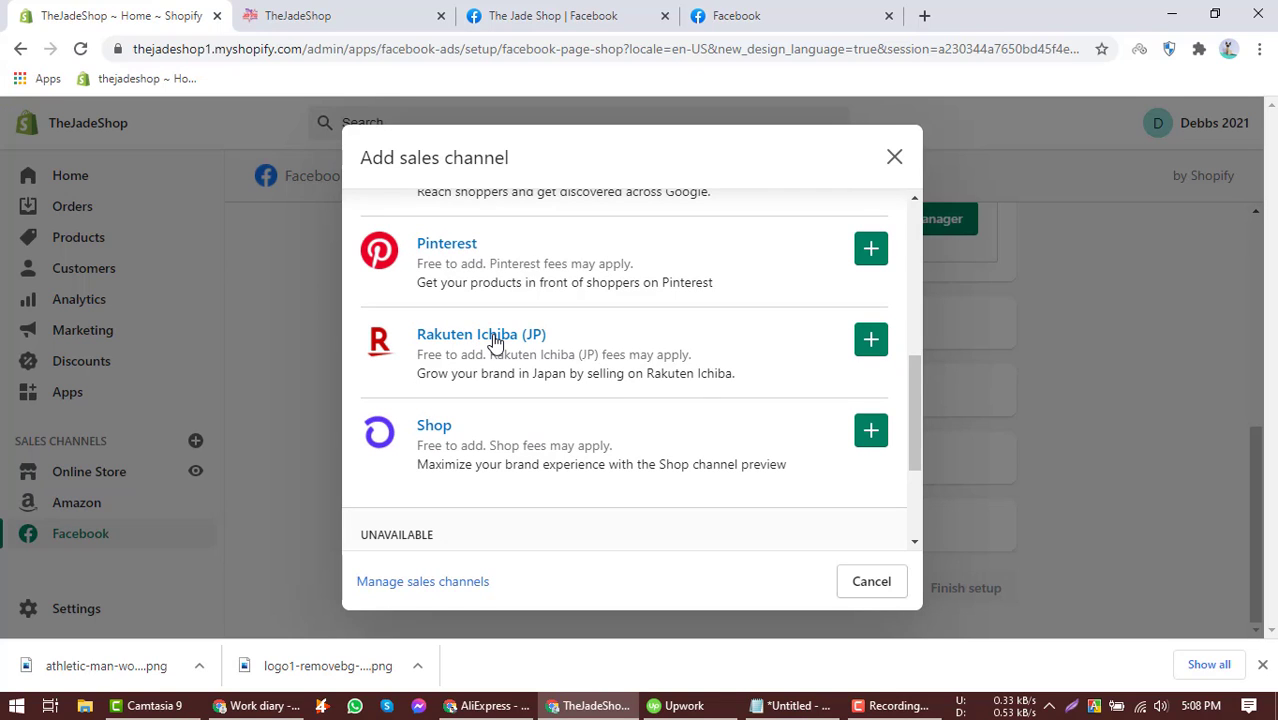
scroll(495, 345, "down", 2)
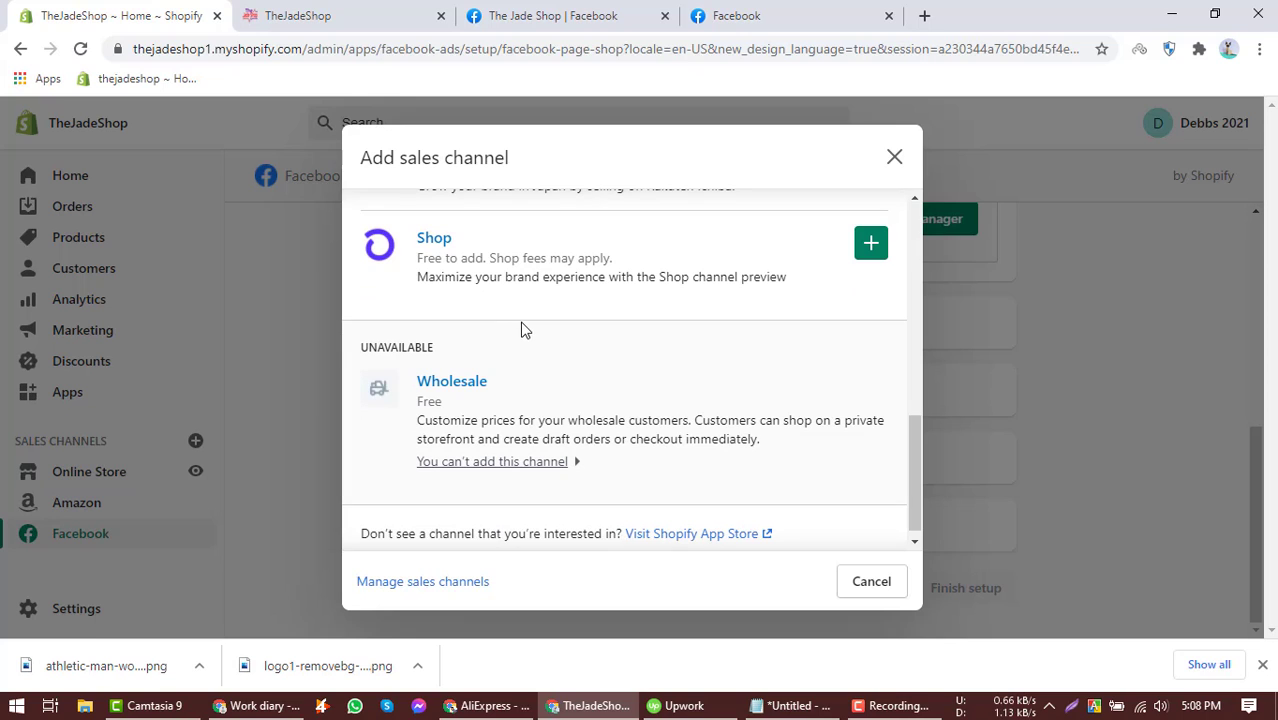
scroll(522, 312, "down", 1)
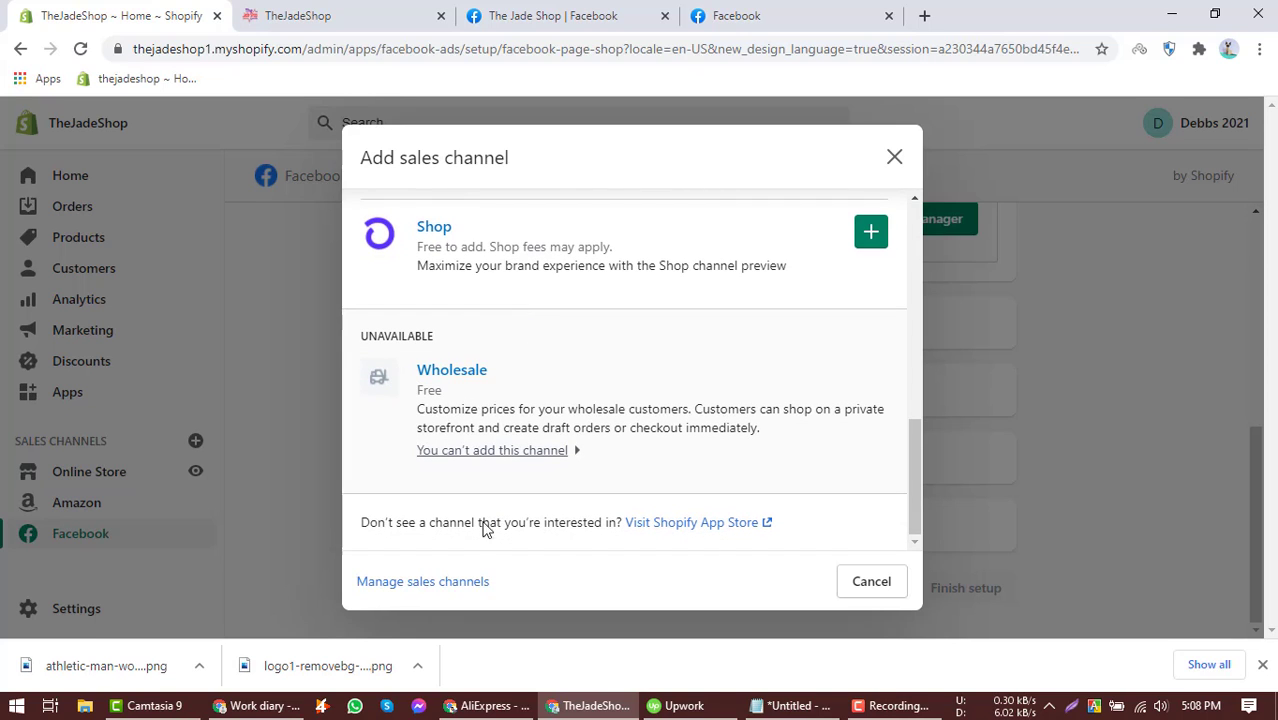
Open the store's sales channels settings page and review the connected channels.
left_click(461, 588)
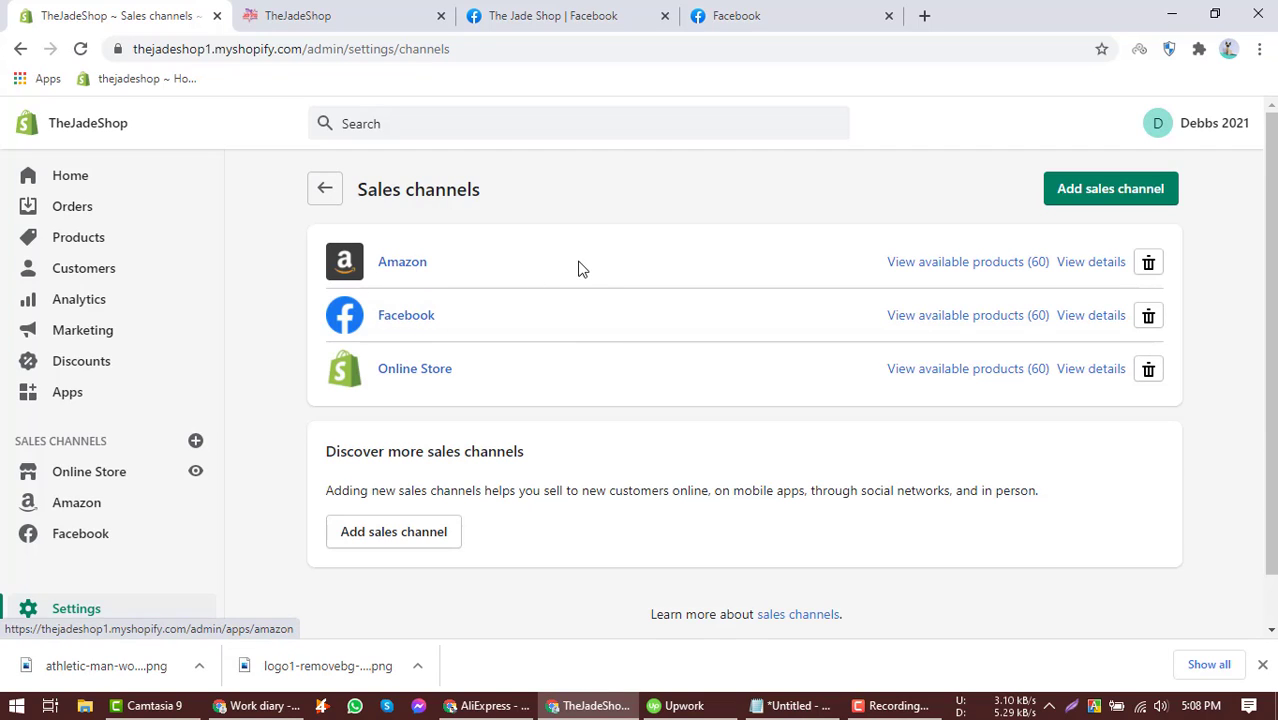
scroll(584, 269, "down", 1)
scroll(551, 268, "up", 1)
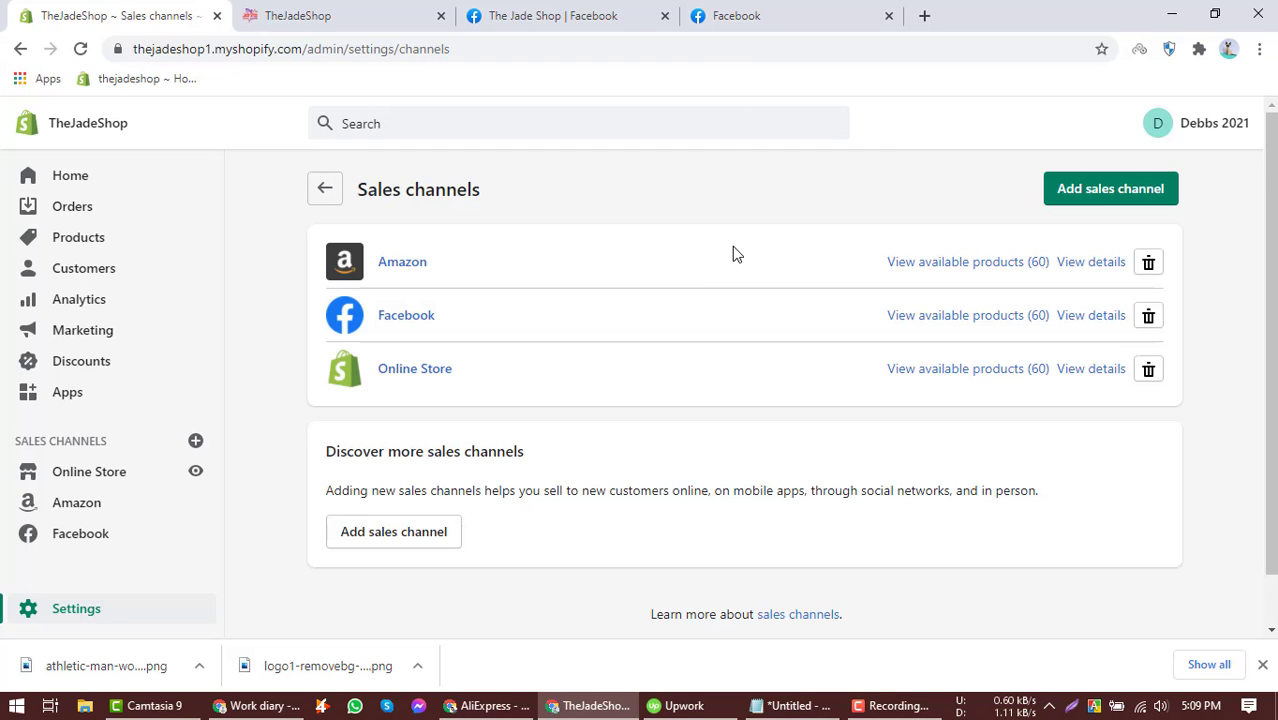
Open the Add sales channel dialog again, browse the available channels, and cancel it.
left_click(1064, 189)
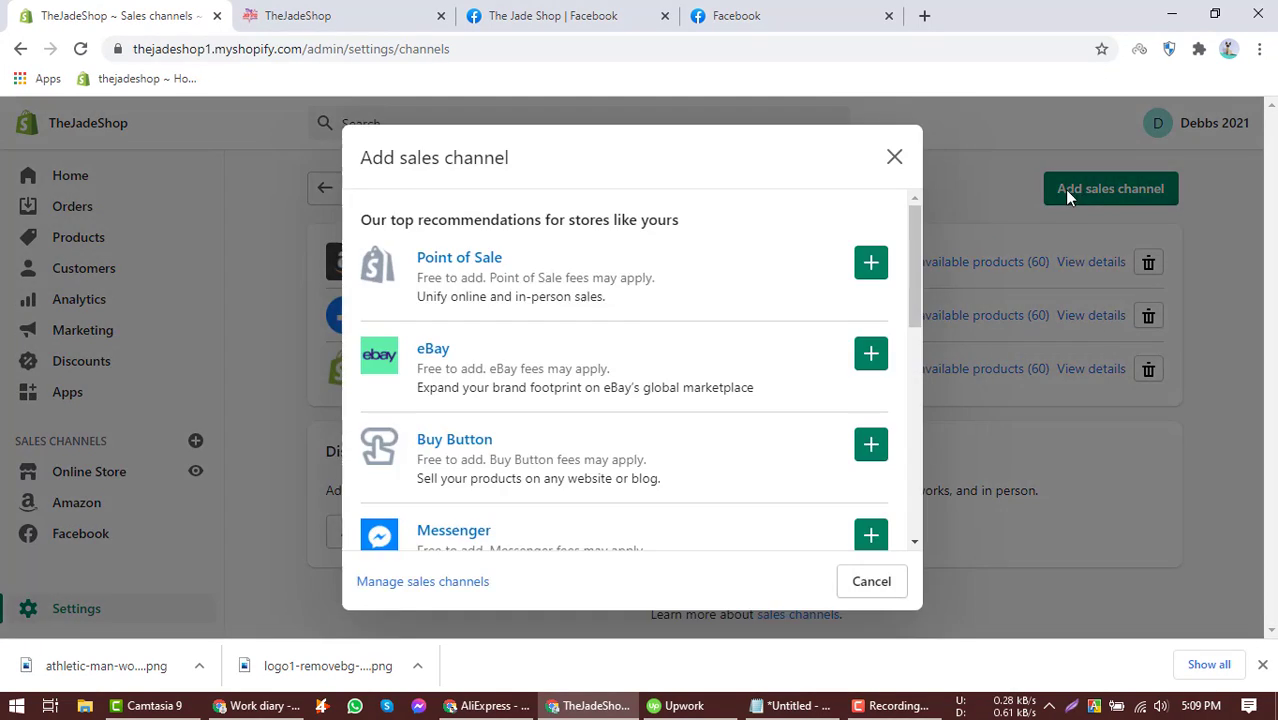
scroll(488, 365, "down", 6)
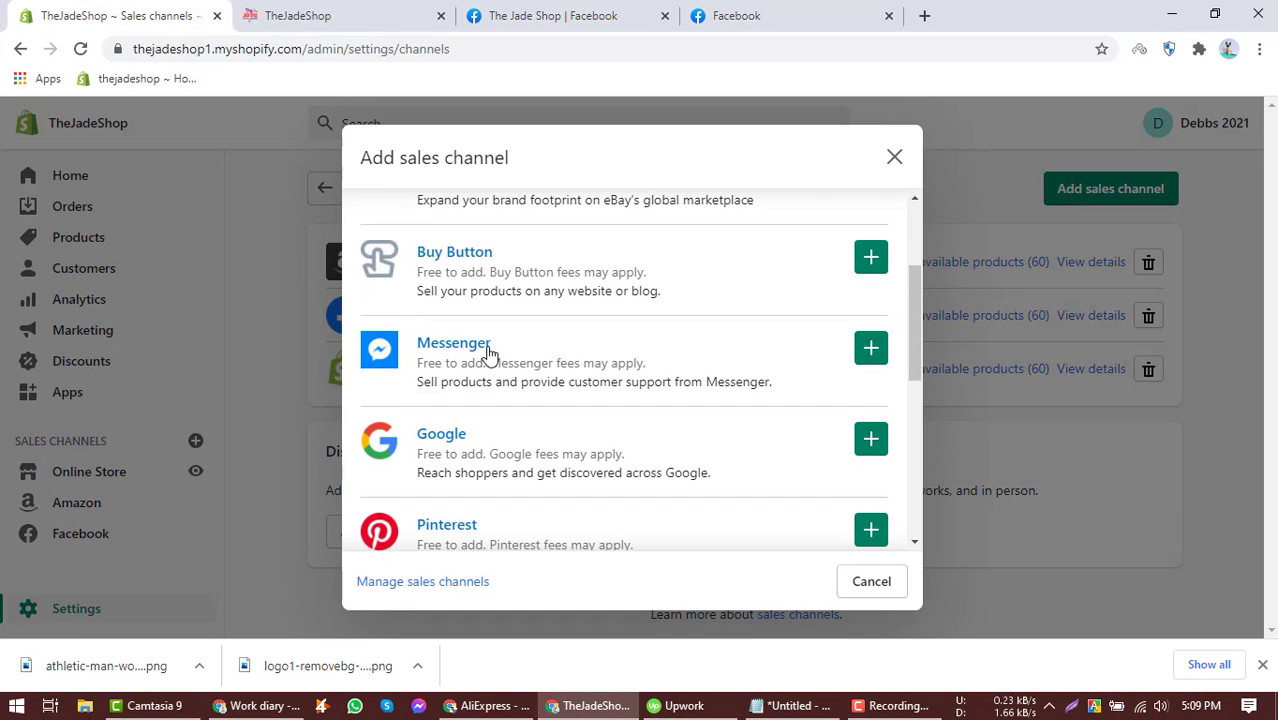
scroll(490, 349, "down", 2)
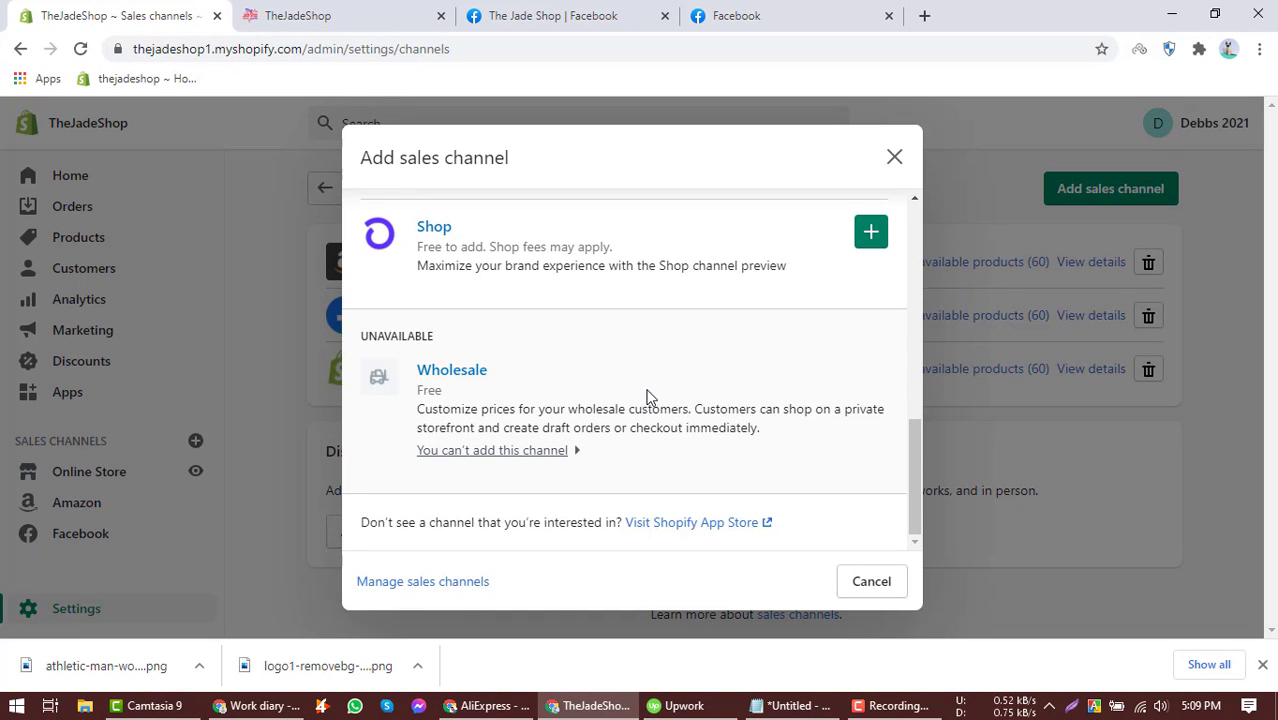
scroll(648, 395, "up", 8)
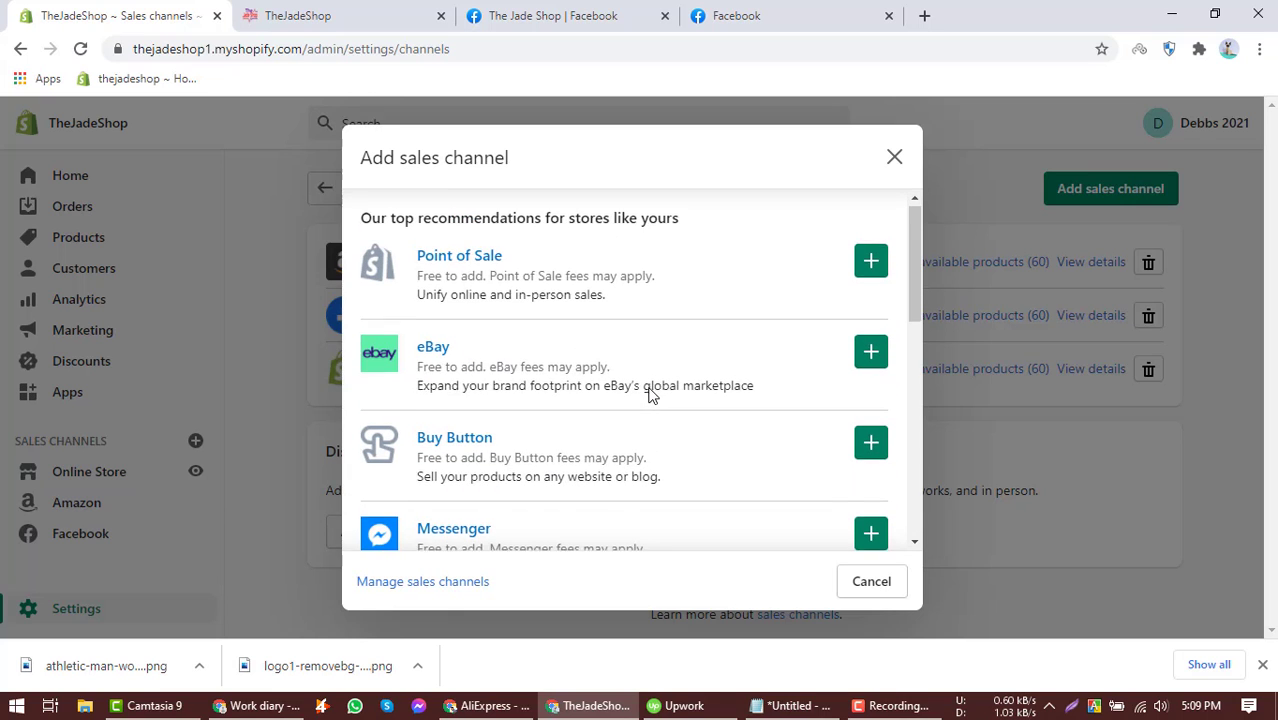
scroll(648, 395, "down", 8)
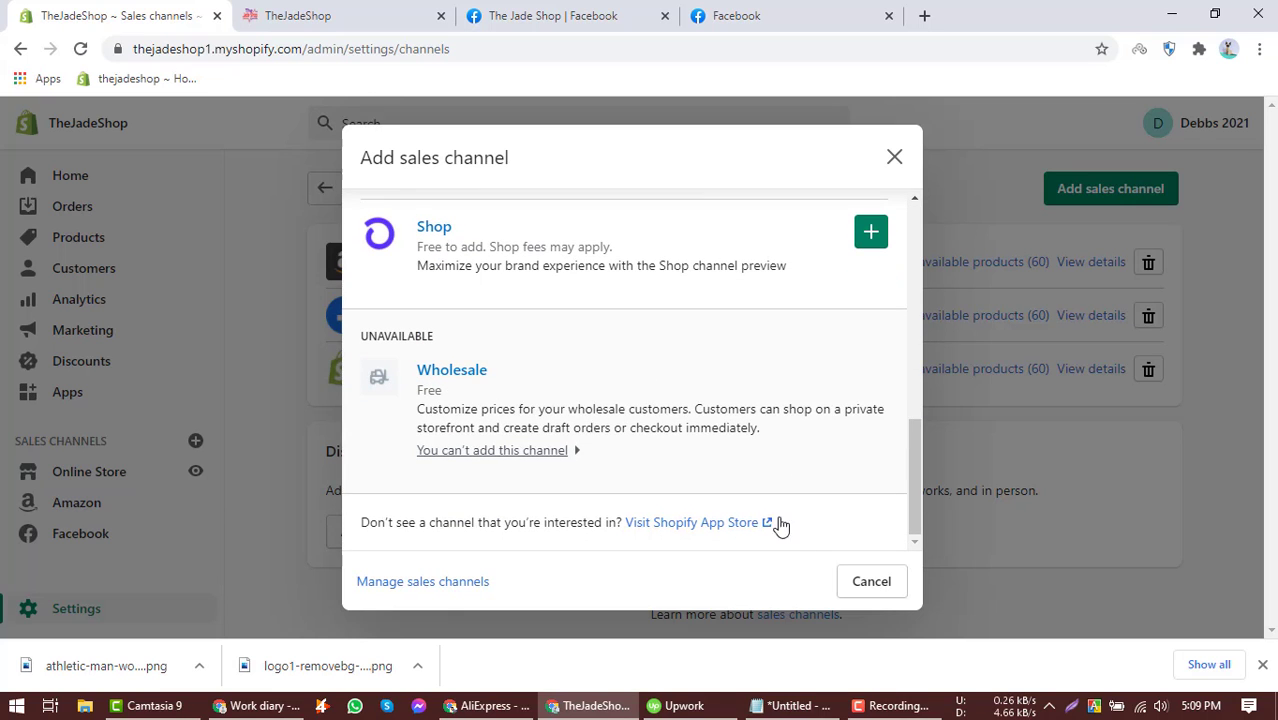
left_click(855, 584)
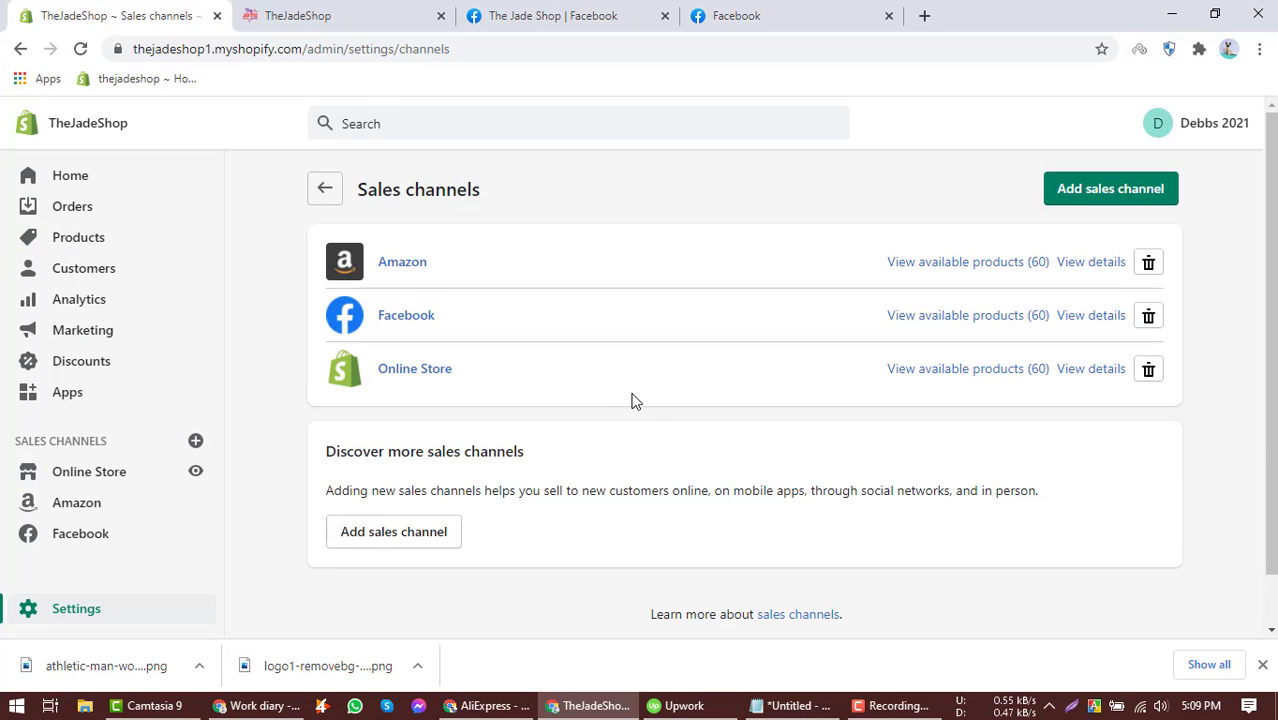
left_click(875, 705)
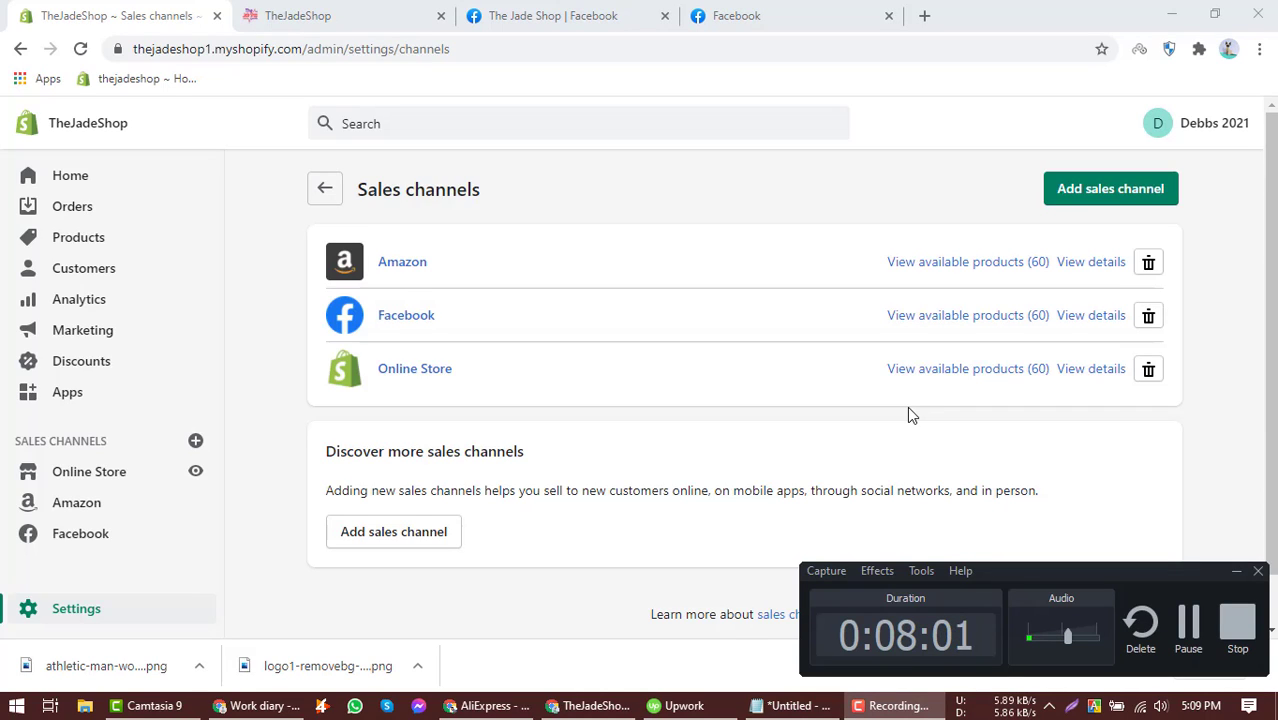
left_click(1237, 622)
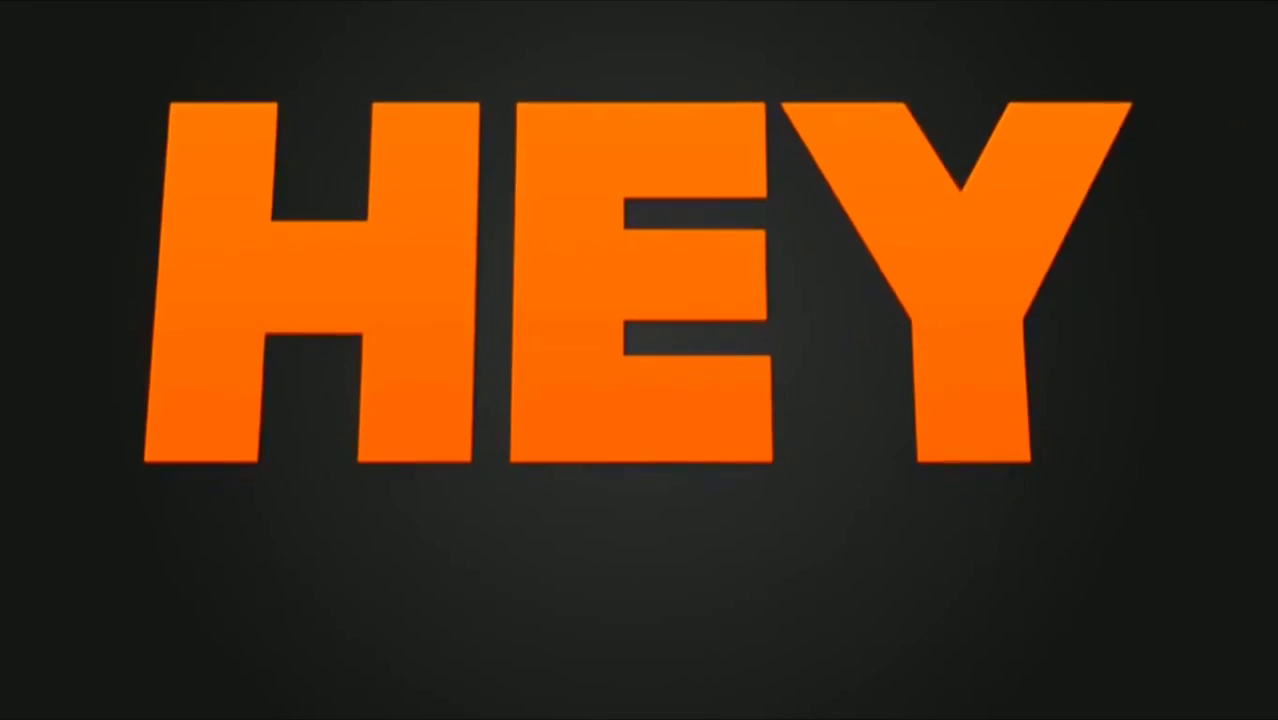